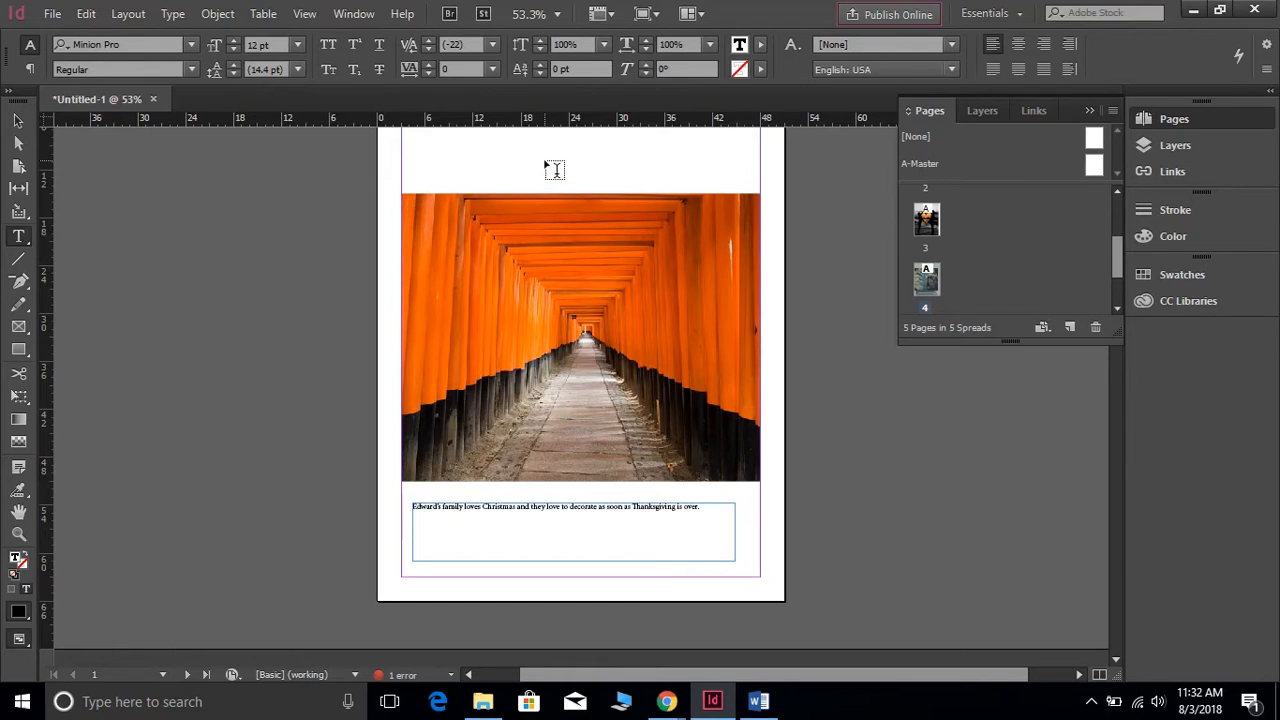
Review the pictures and story text frames across pages 1 to 4 of the document
{"action": "scroll", "coordinate": [598, 328], "scroll_direction": "up", "scroll_amount": 1}
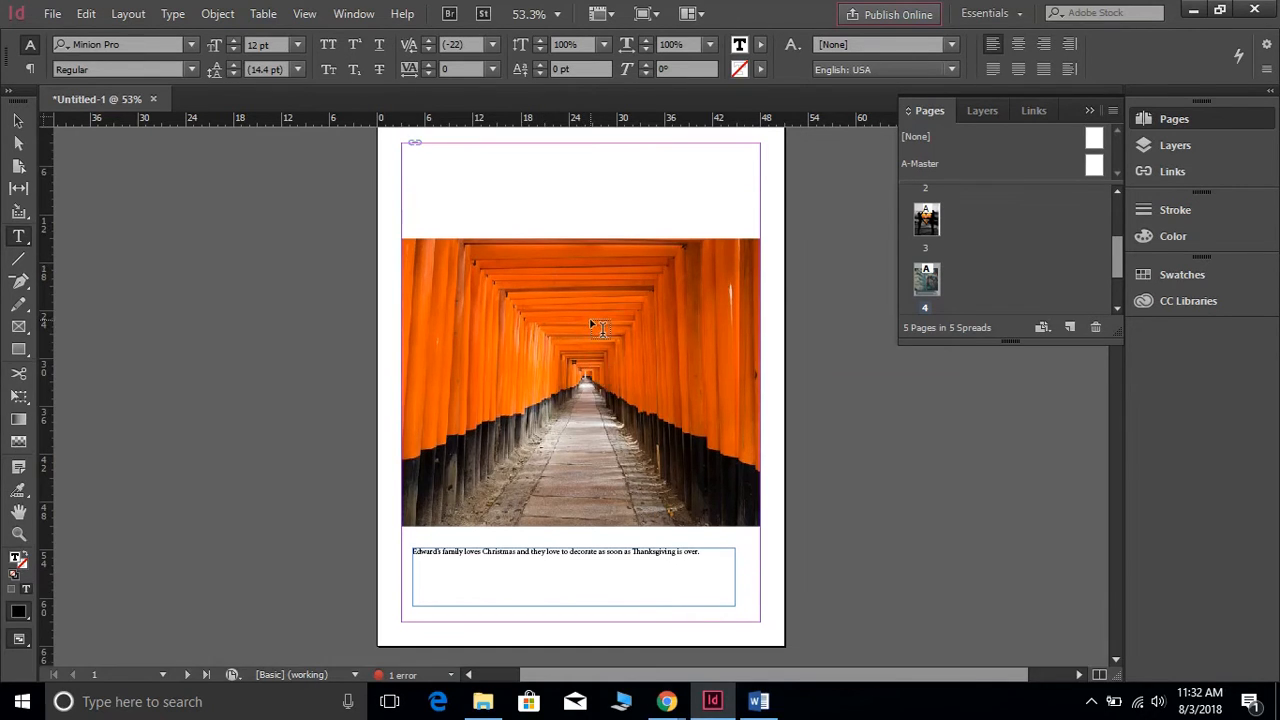
{"action": "scroll", "coordinate": [598, 328], "scroll_direction": "down", "scroll_amount": 18}
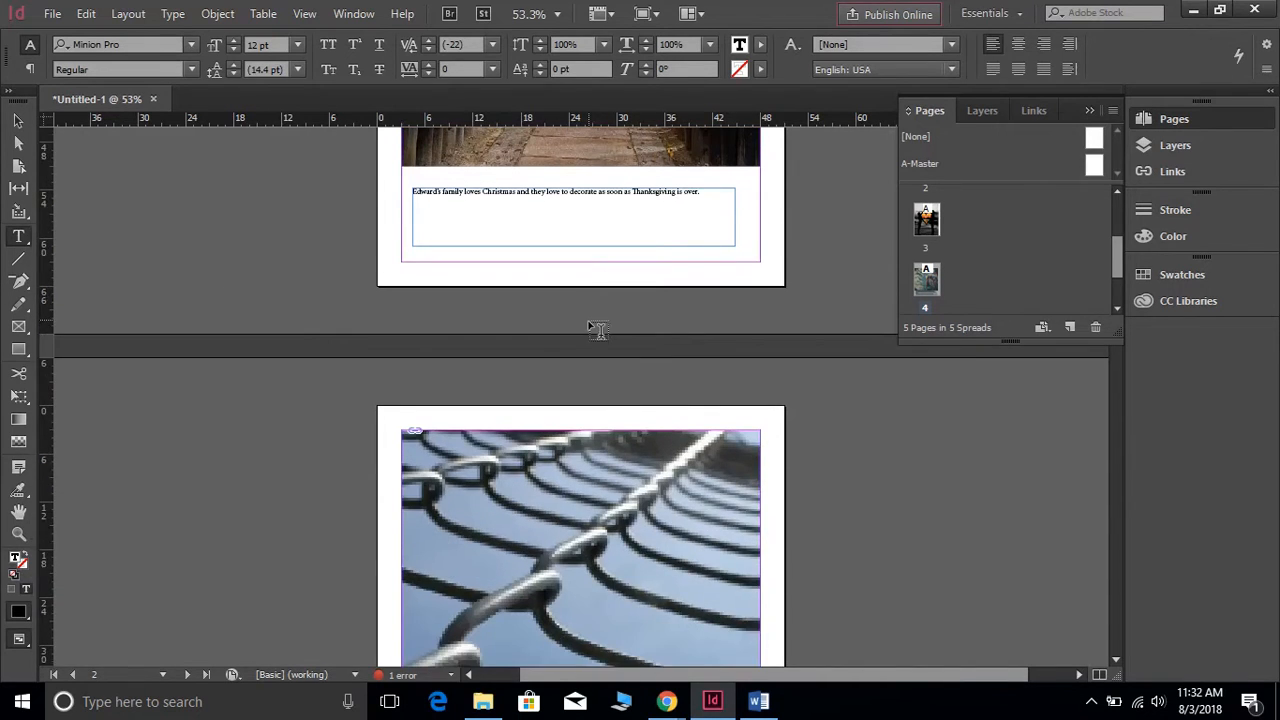
{"action": "scroll", "coordinate": [588, 321], "scroll_direction": "down", "scroll_amount": 14}
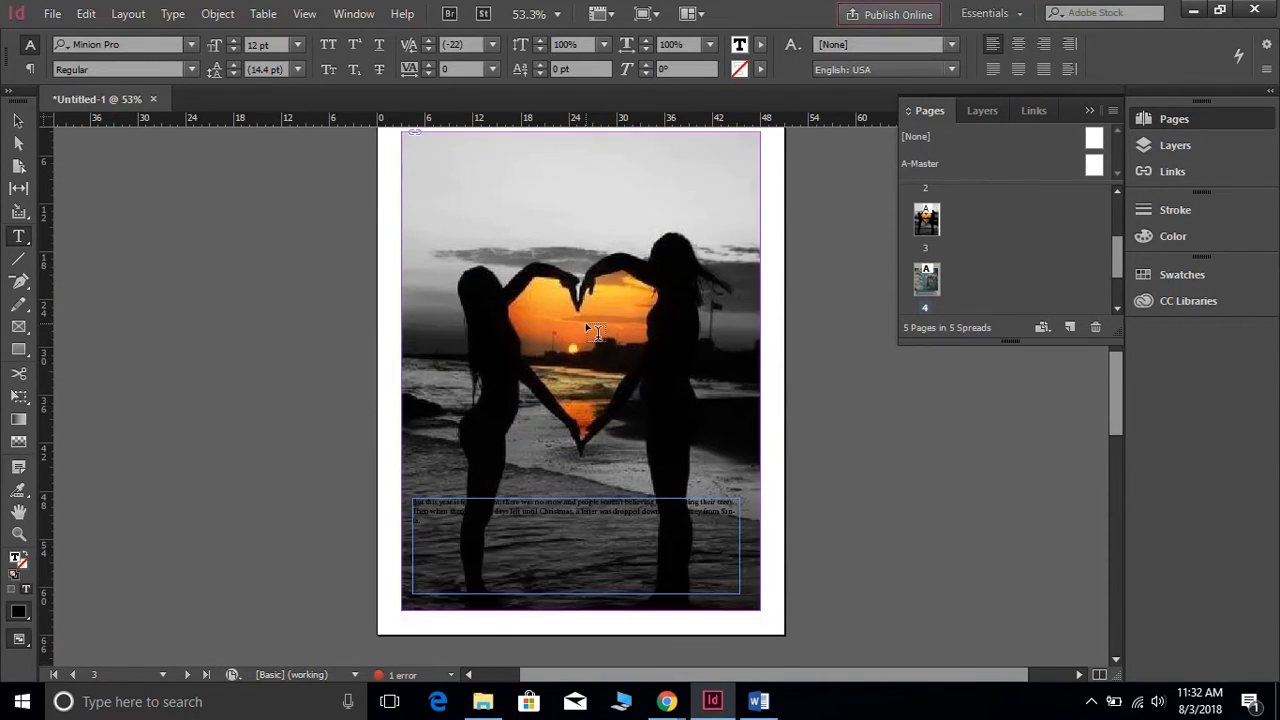
{"action": "scroll", "coordinate": [592, 330], "scroll_direction": "down", "scroll_amount": 8}
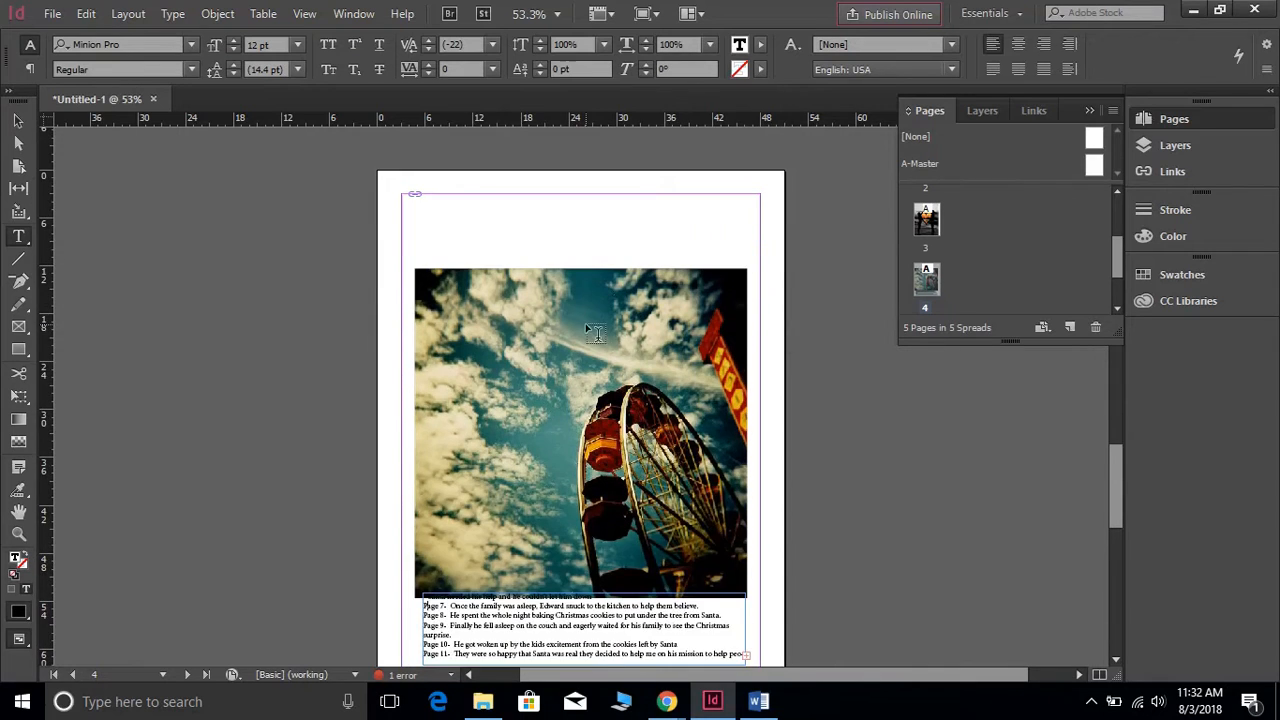
{"action": "scroll", "coordinate": [585, 323], "scroll_direction": "up", "scroll_amount": 20}
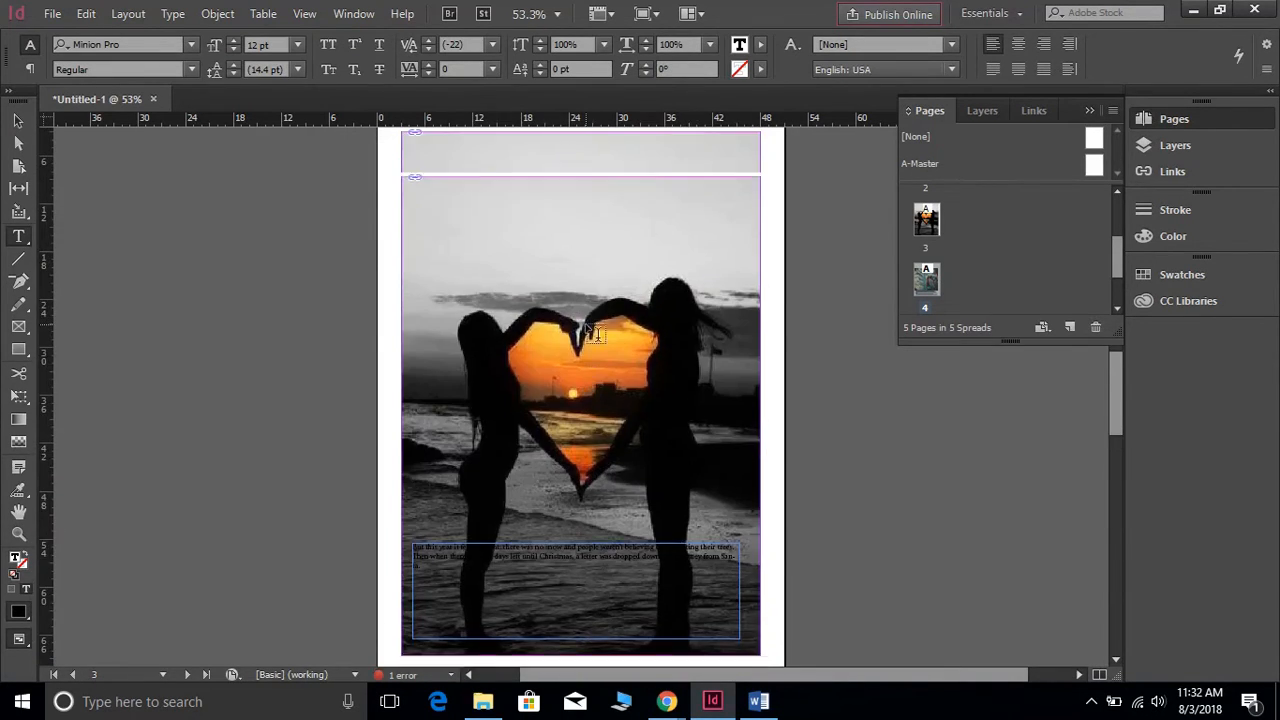
{"action": "scroll", "coordinate": [588, 328], "scroll_direction": "up", "scroll_amount": 8}
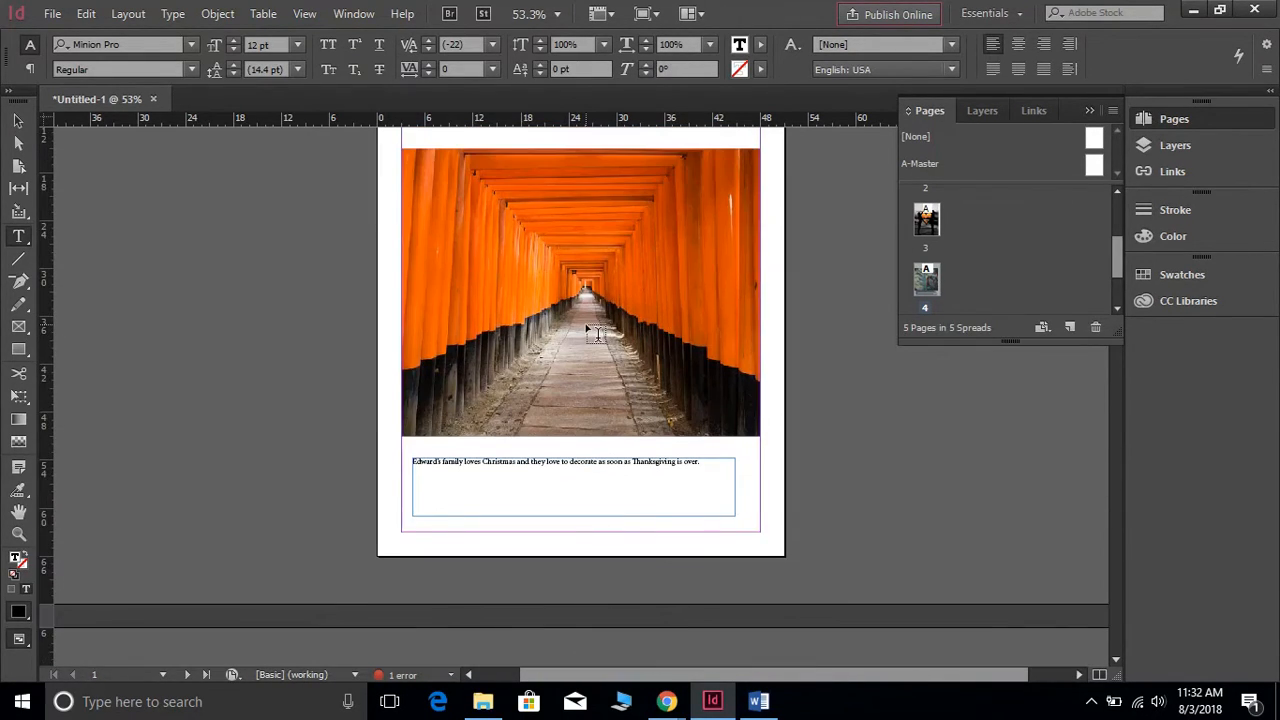
{"action": "scroll", "coordinate": [590, 331], "scroll_direction": "down", "scroll_amount": 5}
{"action": "scroll", "coordinate": [590, 331], "scroll_direction": "up", "scroll_amount": 3}
{"action": "scroll", "coordinate": [590, 331], "scroll_direction": "down", "scroll_amount": 15}
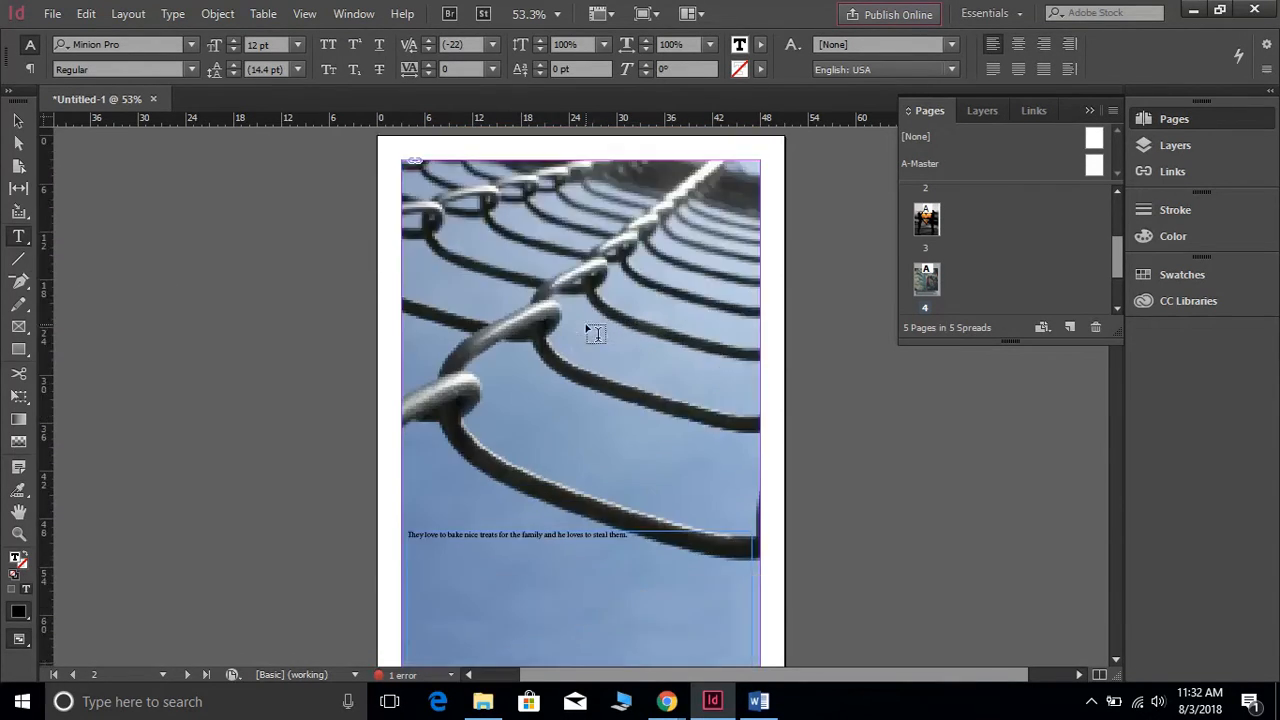
{"action": "scroll", "coordinate": [595, 346], "scroll_direction": "down", "scroll_amount": 4}
{"action": "scroll", "coordinate": [595, 346], "scroll_direction": "up", "scroll_amount": 3}
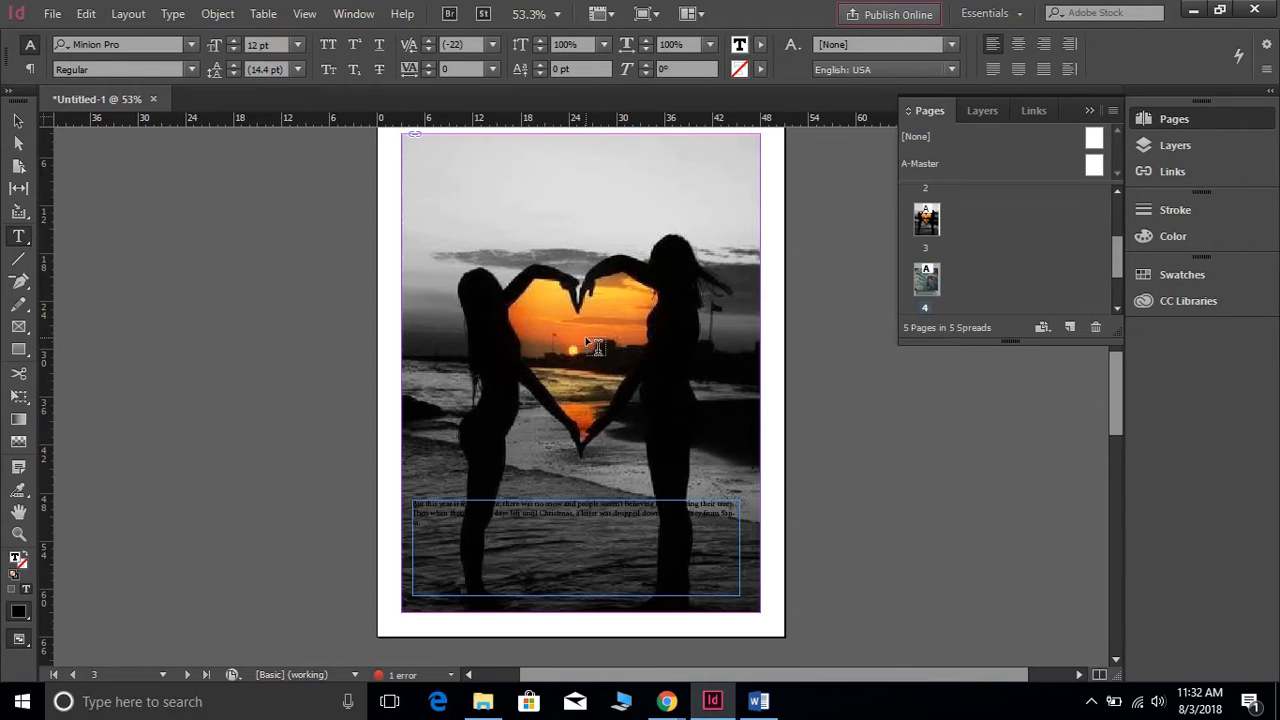
{"action": "scroll", "coordinate": [590, 350], "scroll_direction": "up", "scroll_amount": 7}
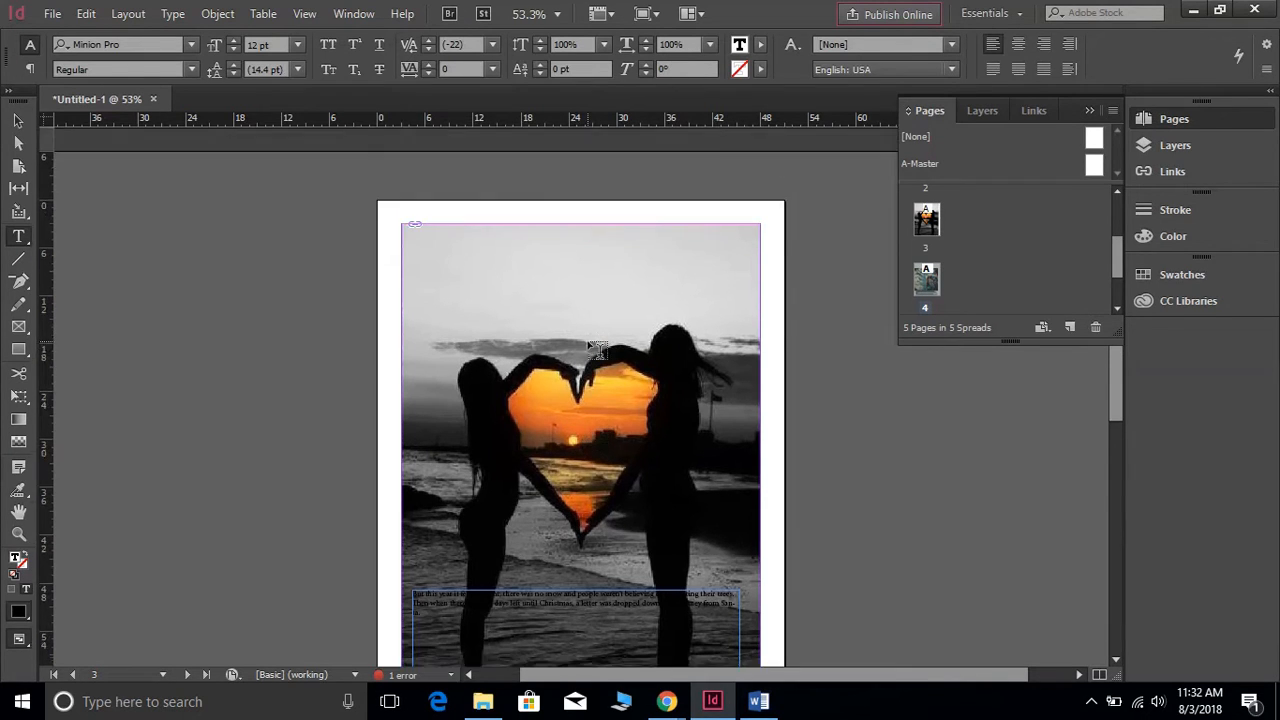
{"action": "scroll", "coordinate": [597, 348], "scroll_direction": "down", "scroll_amount": 10}
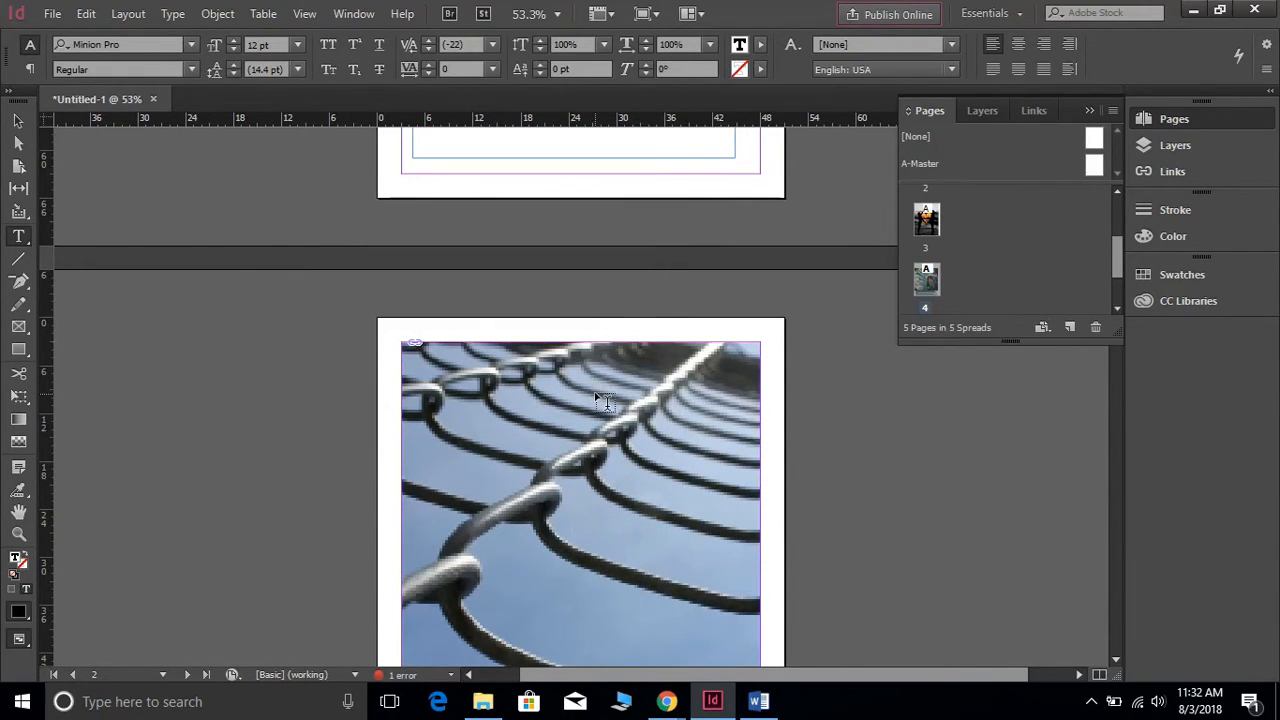
{"action": "scroll", "coordinate": [597, 400], "scroll_direction": "down", "scroll_amount": 1}
{"action": "scroll", "coordinate": [597, 400], "scroll_direction": "up", "scroll_amount": 12}
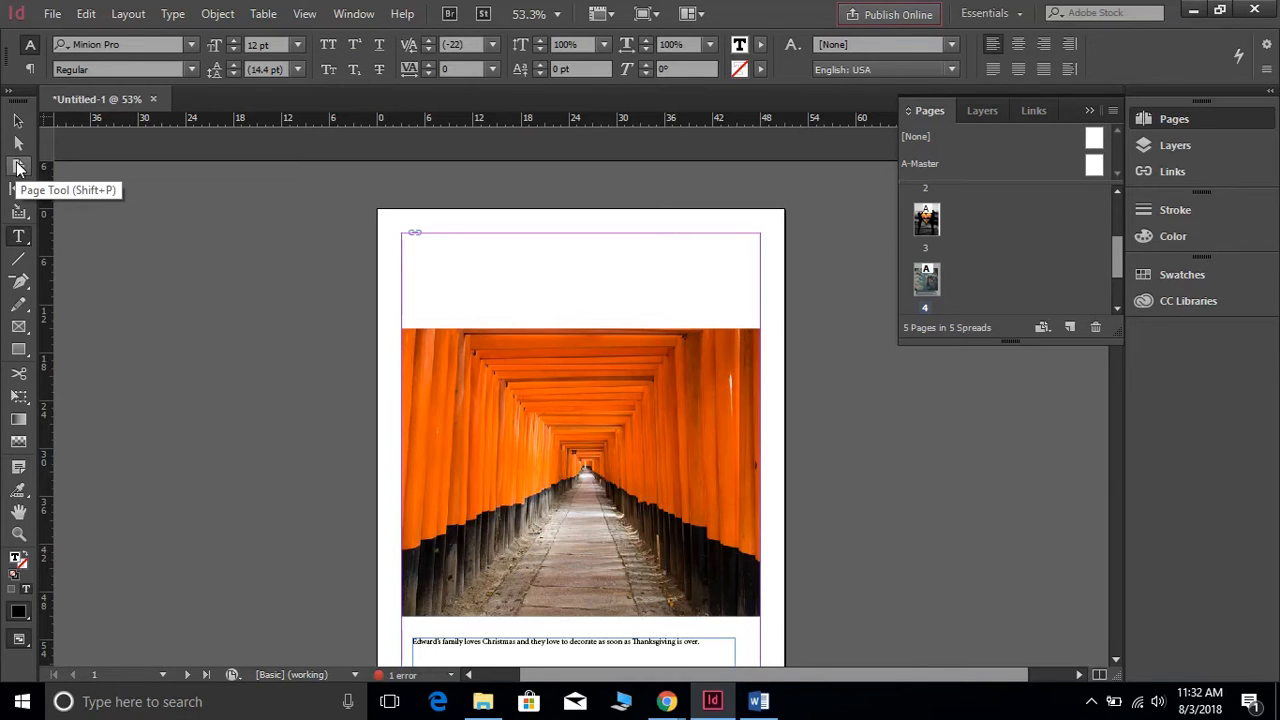
Select the orange gate photo inside its page 1 frame to examine how far the image extends beyond it
{"action": "left_click", "coordinate": [18, 143]}
{"action": "left_click", "coordinate": [558, 460]}
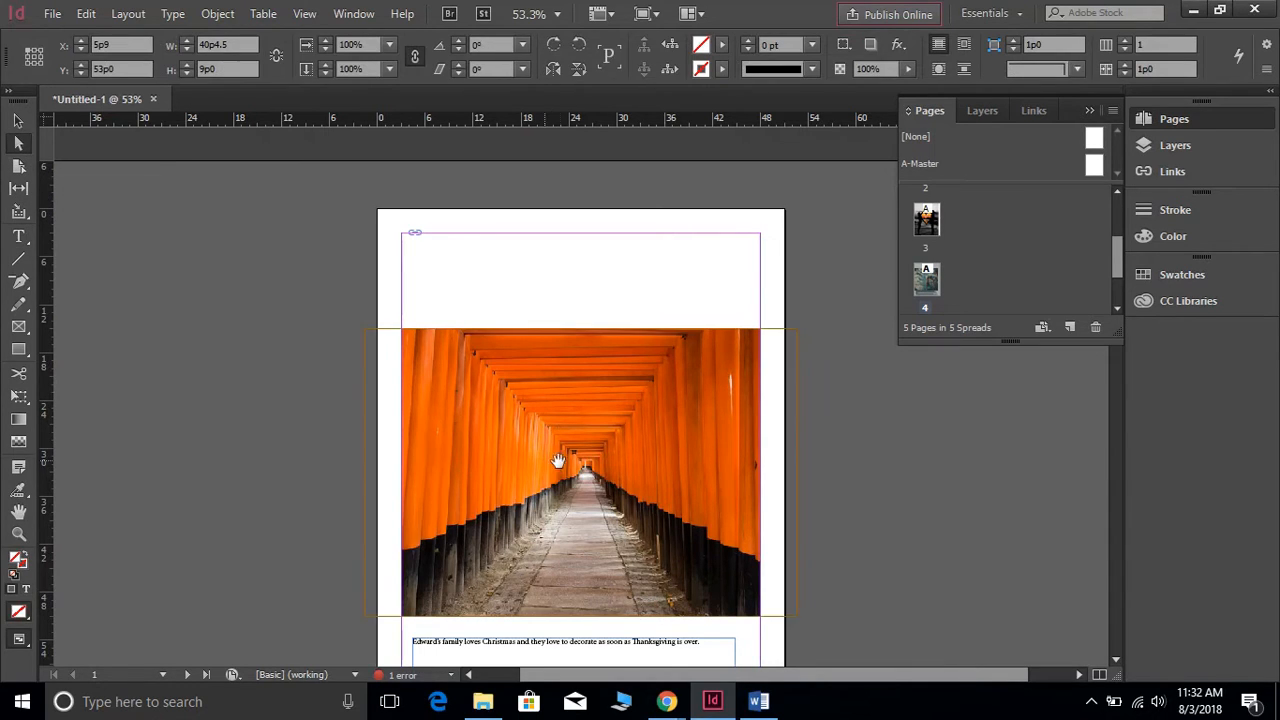
{"action": "left_click", "coordinate": [575, 455]}
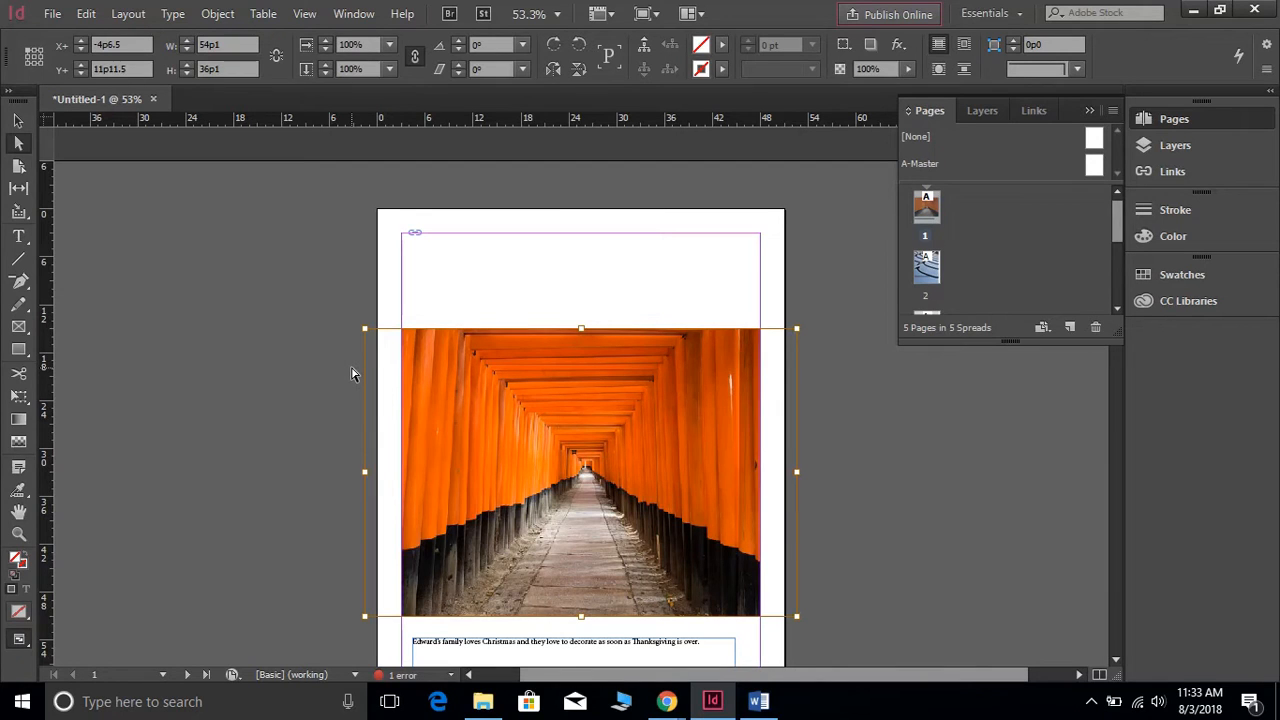
Apply Fill Frame Proportionally to the orange gate picture frame on page 1 and check how it covers the frame
{"action": "left_click", "coordinate": [18, 121]}
{"action": "left_click", "coordinate": [519, 301]}
{"action": "right_click", "coordinate": [539, 317]}
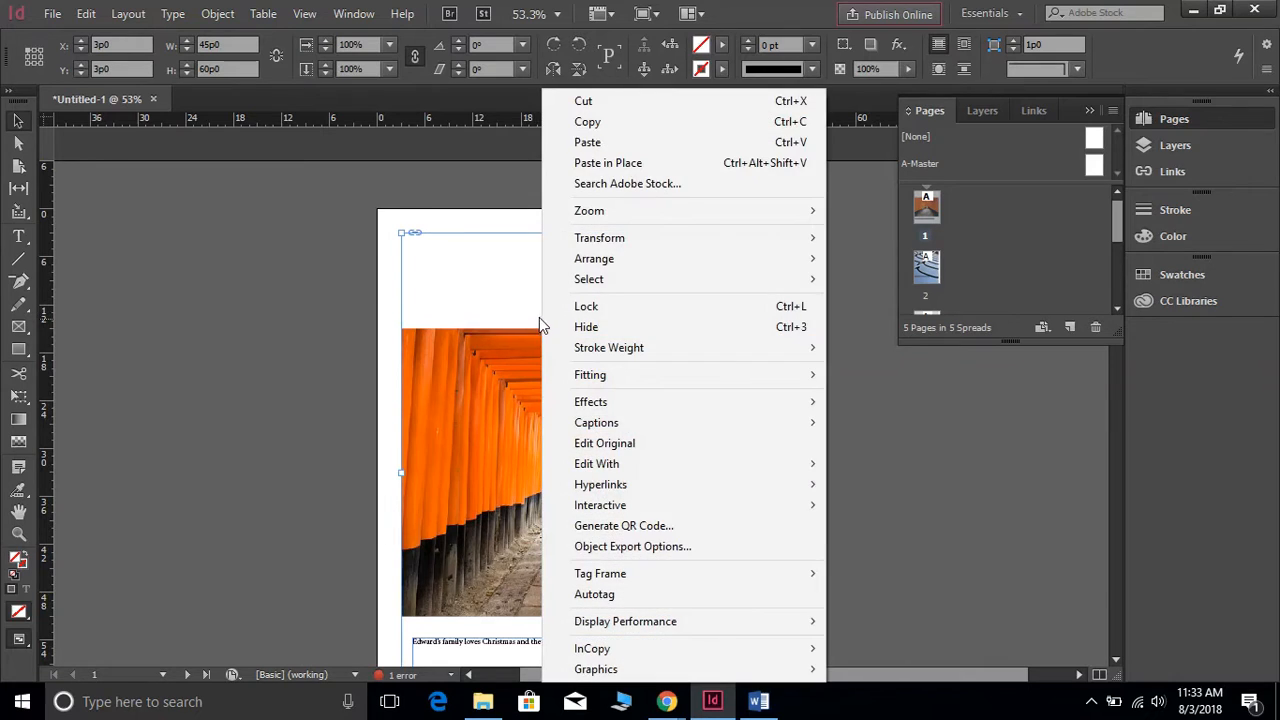
{"action": "mouse_move", "coordinate": [806, 377]}
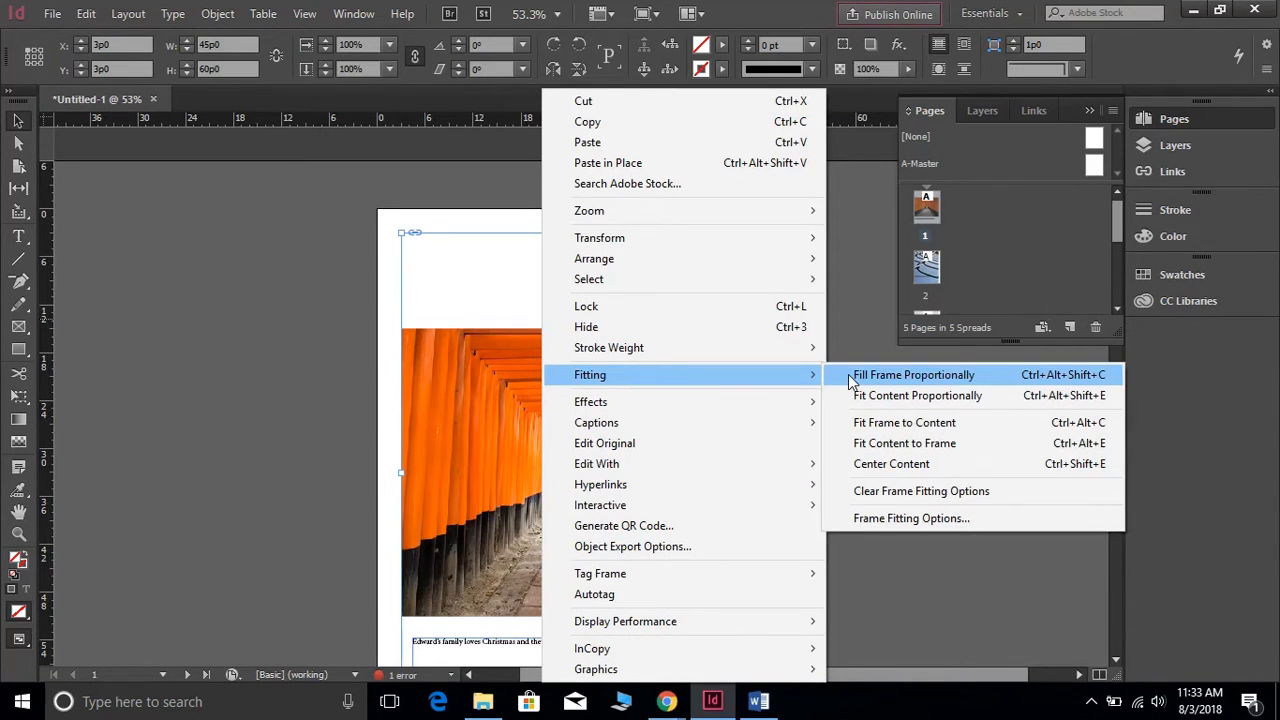
{"action": "left_click", "coordinate": [848, 374]}
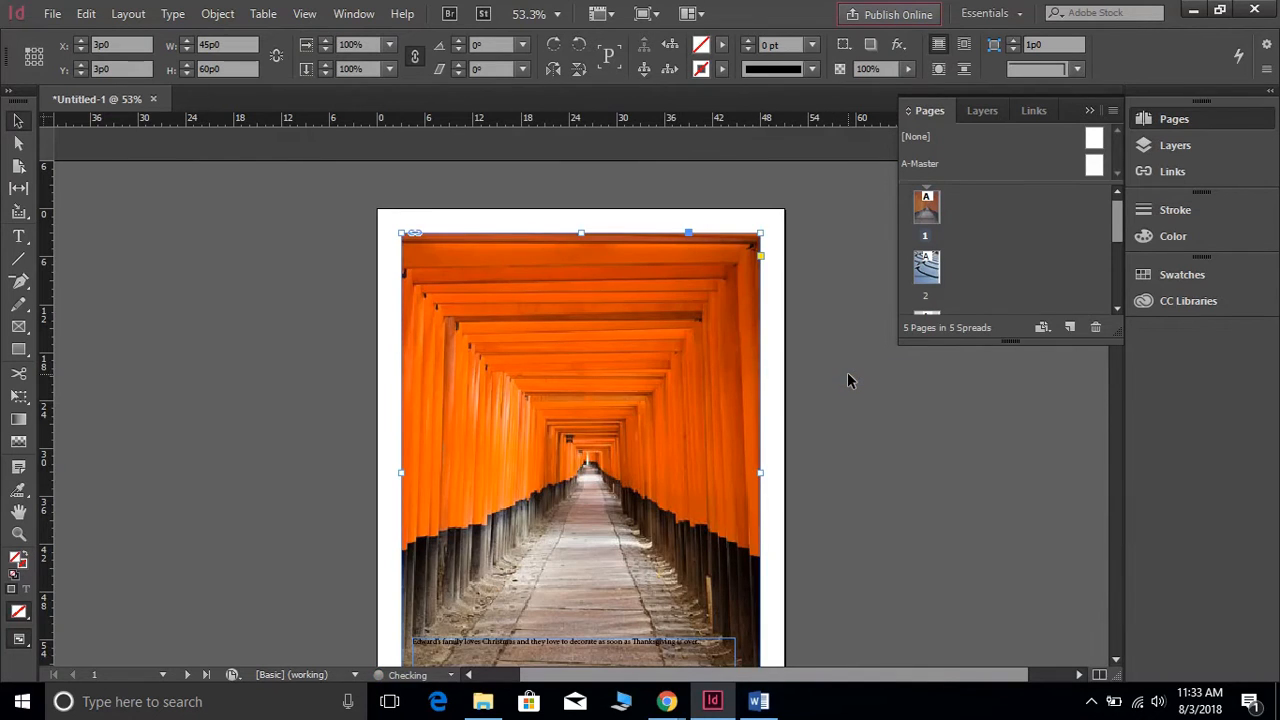
{"action": "scroll", "coordinate": [512, 511], "scroll_direction": "down", "scroll_amount": 3}
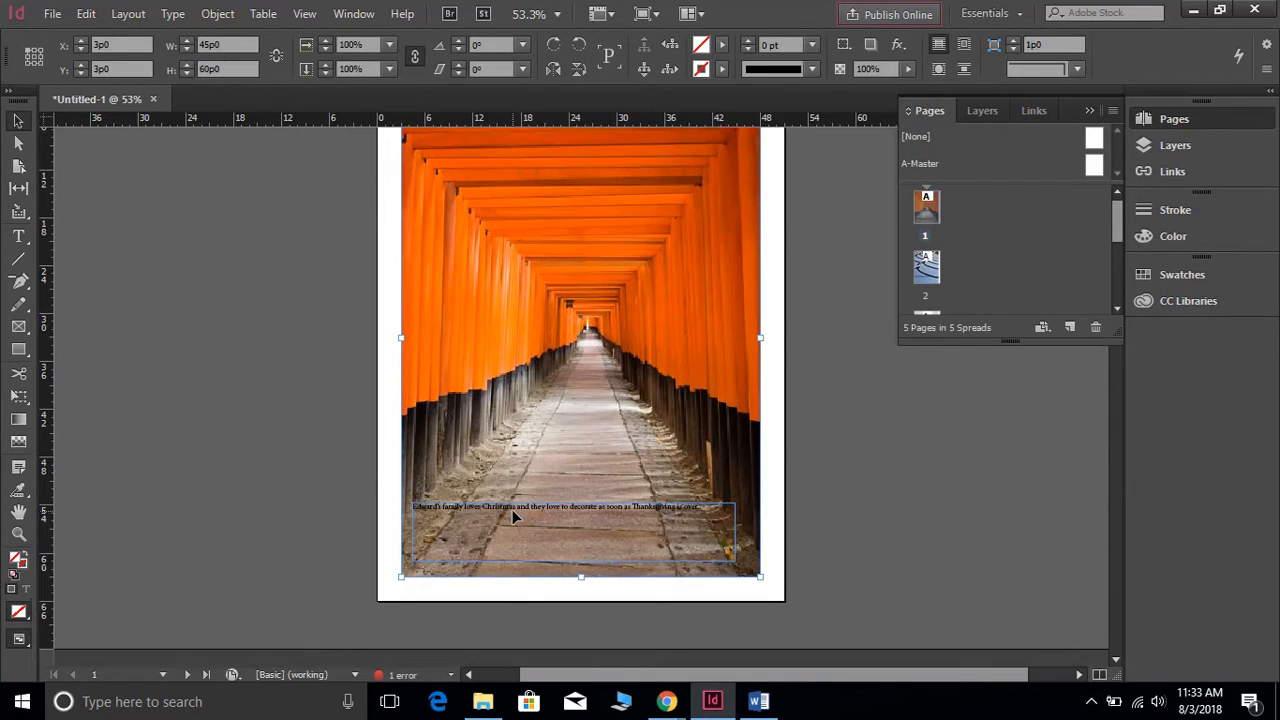
{"action": "scroll", "coordinate": [512, 516], "scroll_direction": "up", "scroll_amount": 3}
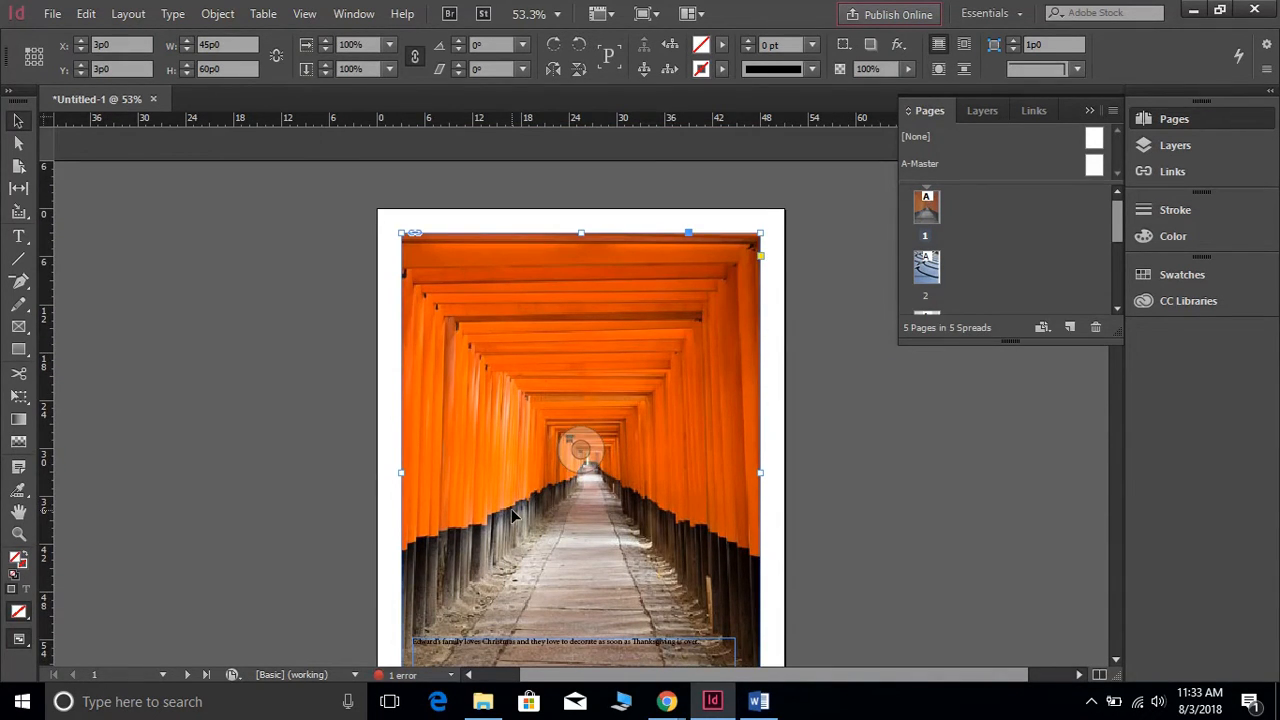
{"action": "scroll", "coordinate": [511, 510], "scroll_direction": "down", "scroll_amount": 4}
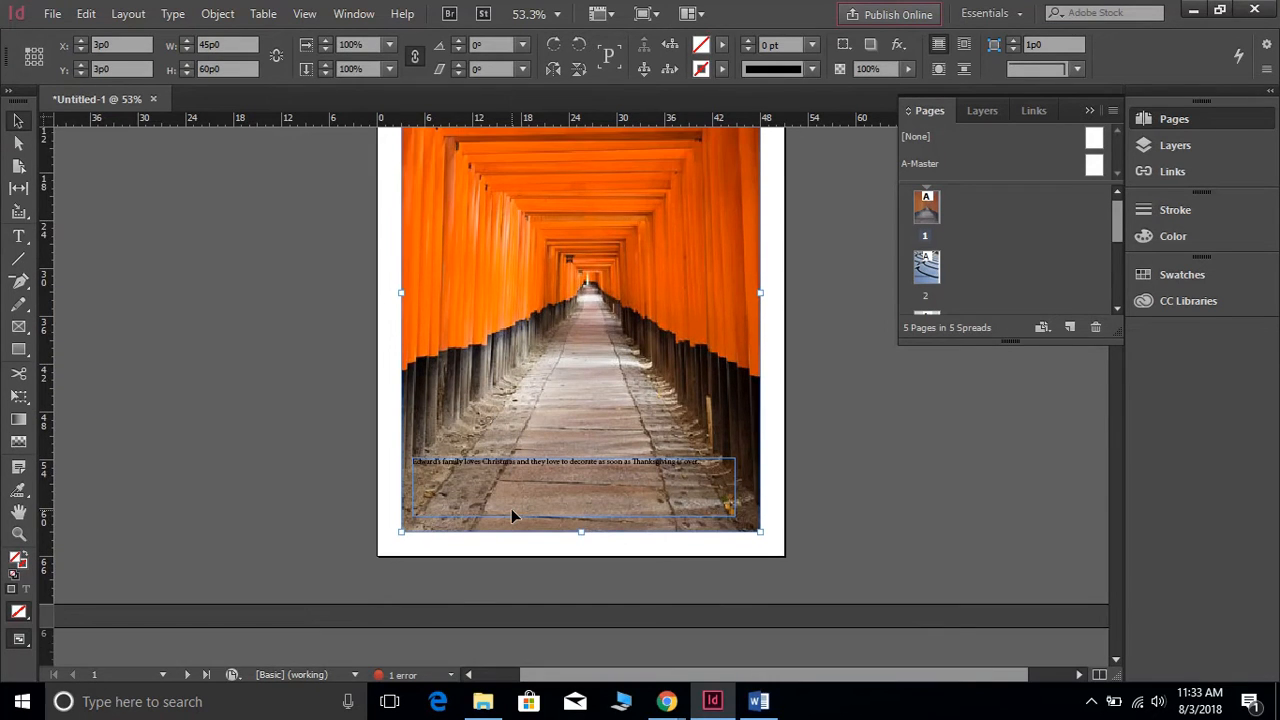
Apply Fit Content Proportionally to the orange gate picture frame on page 1
{"action": "scroll", "coordinate": [511, 510], "scroll_direction": "up", "scroll_amount": 2}
{"action": "scroll", "coordinate": [511, 516], "scroll_direction": "up", "scroll_amount": 1}
{"action": "right_click", "coordinate": [591, 320]}
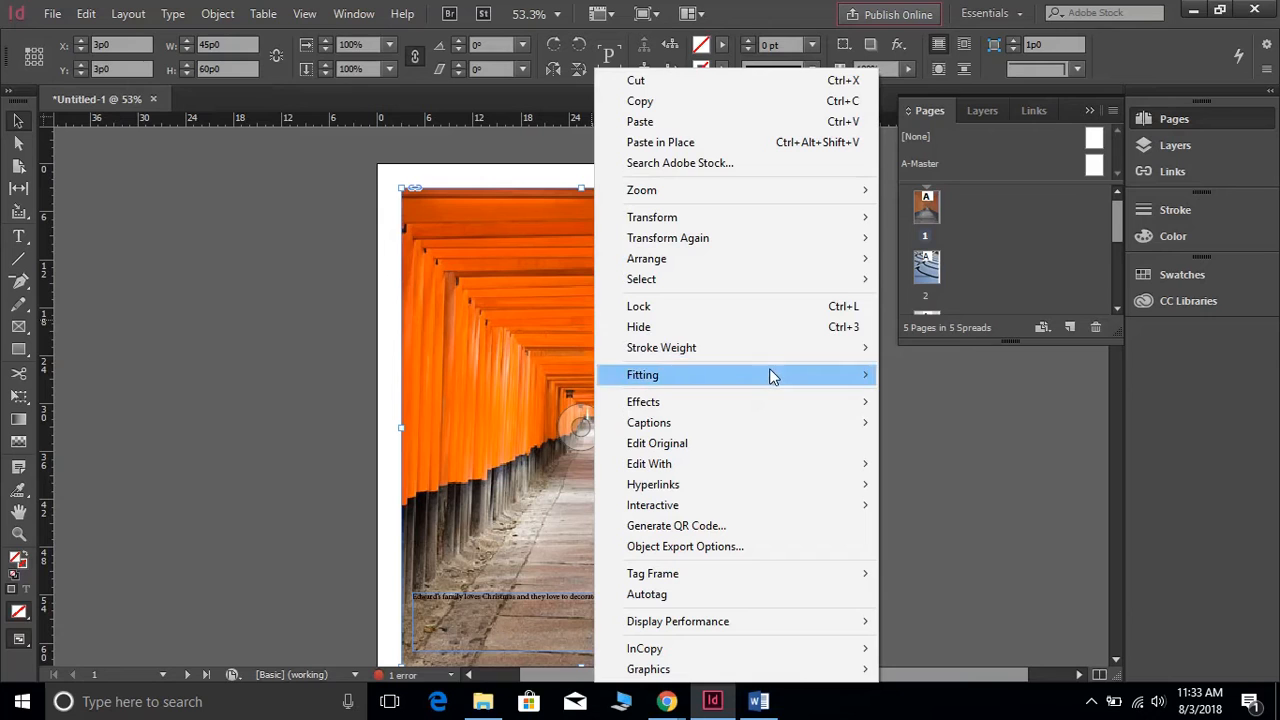
{"action": "mouse_move", "coordinate": [772, 376]}
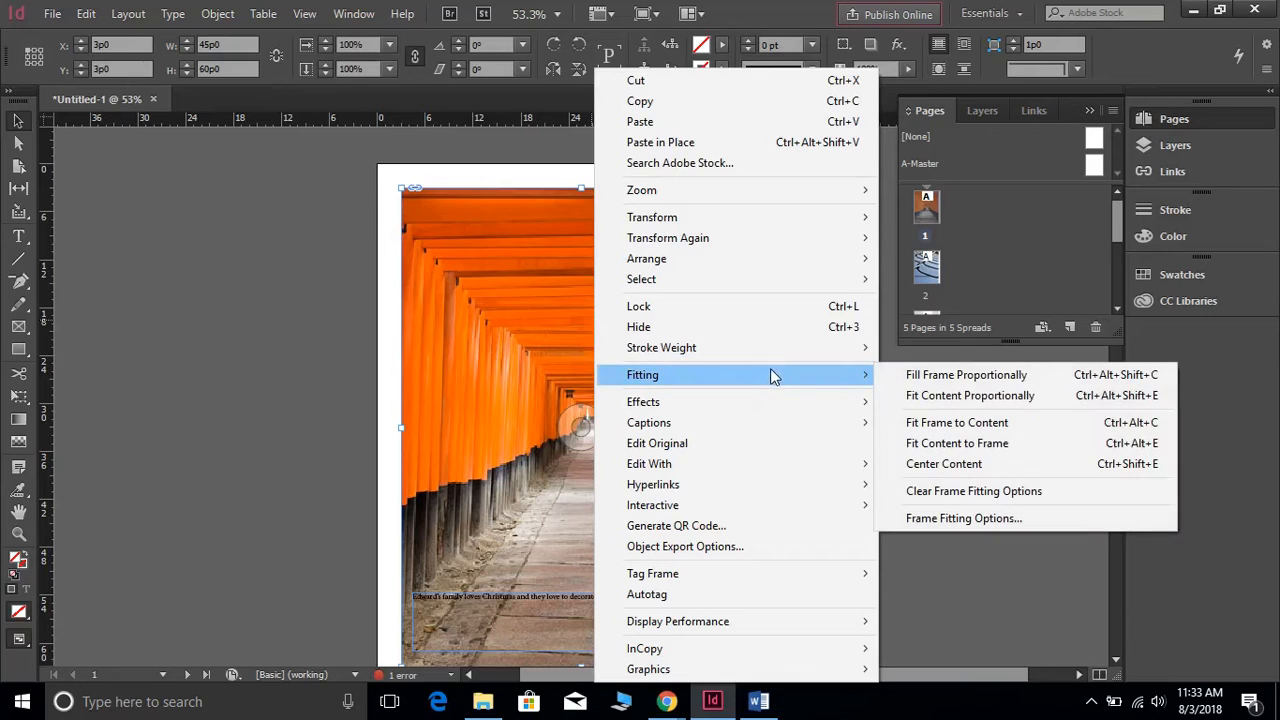
{"action": "left_click", "coordinate": [929, 395]}
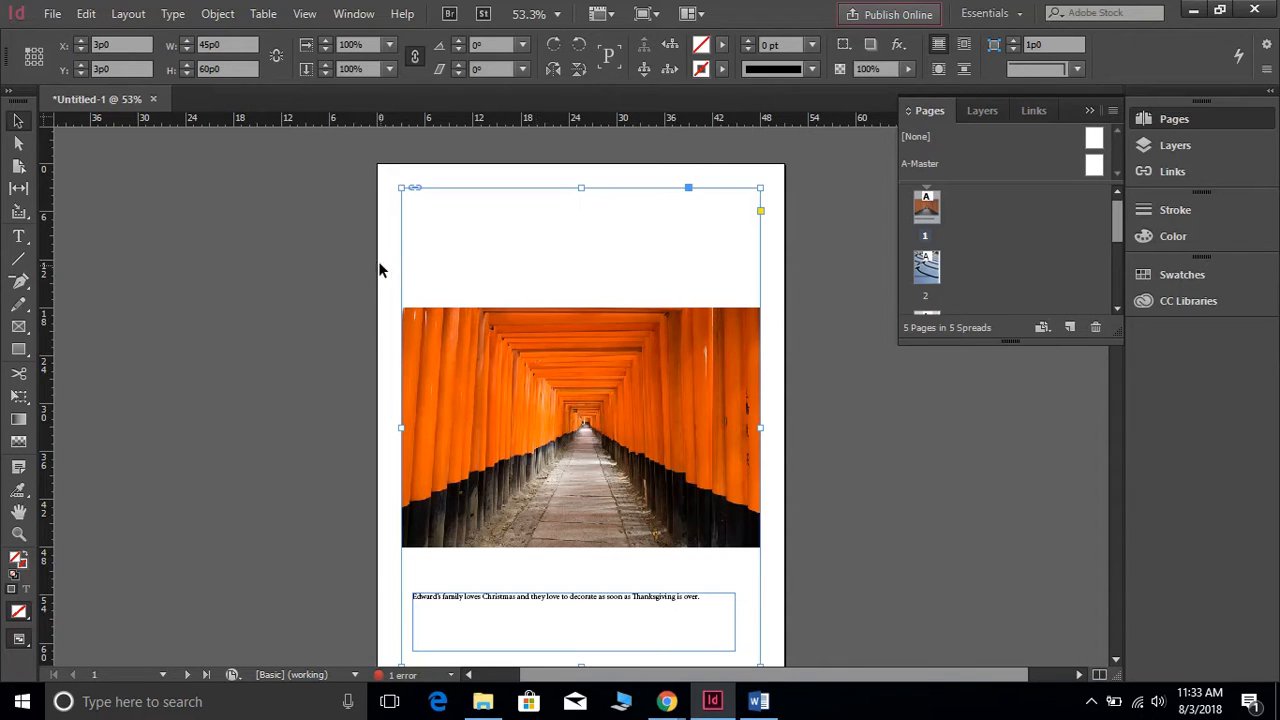
Use the Page tool to change page 1 to landscape orientation
{"action": "left_click", "coordinate": [18, 165]}
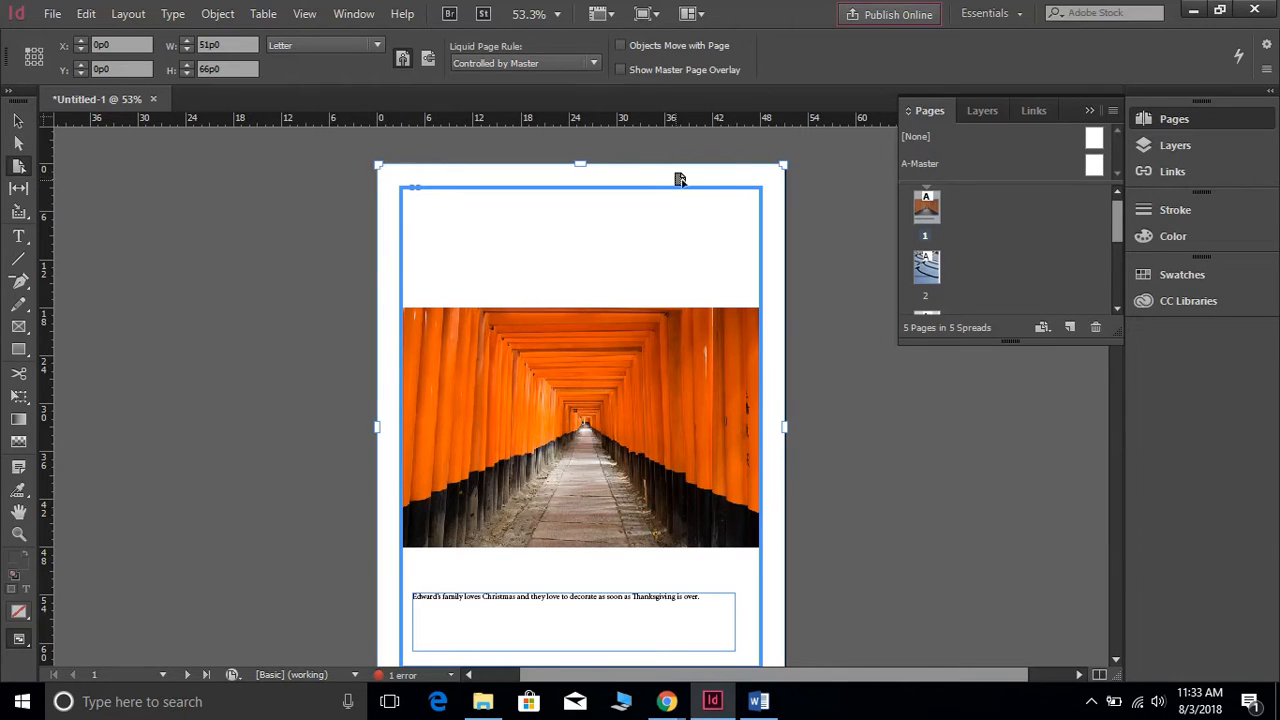
{"action": "scroll", "coordinate": [788, 517], "scroll_direction": "down", "scroll_amount": 1}
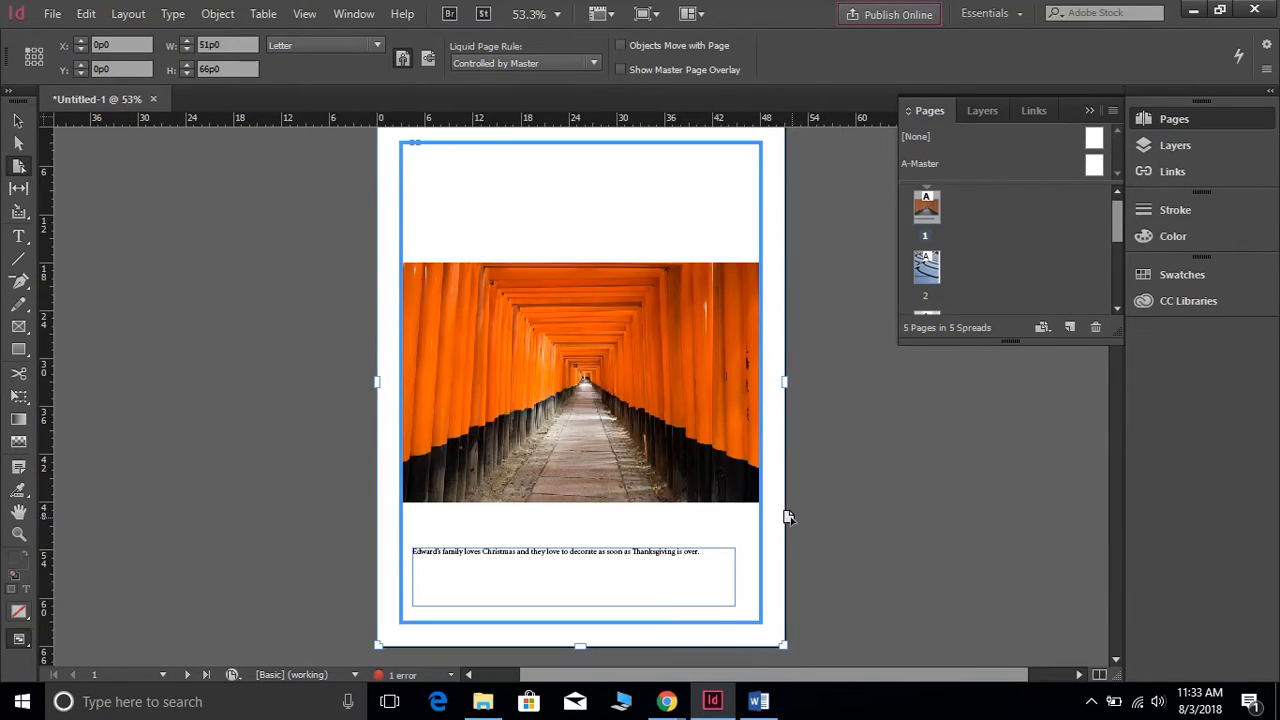
{"action": "scroll", "coordinate": [785, 522], "scroll_direction": "down", "scroll_amount": 2}
{"action": "scroll", "coordinate": [374, 543], "scroll_direction": "up", "scroll_amount": 4}
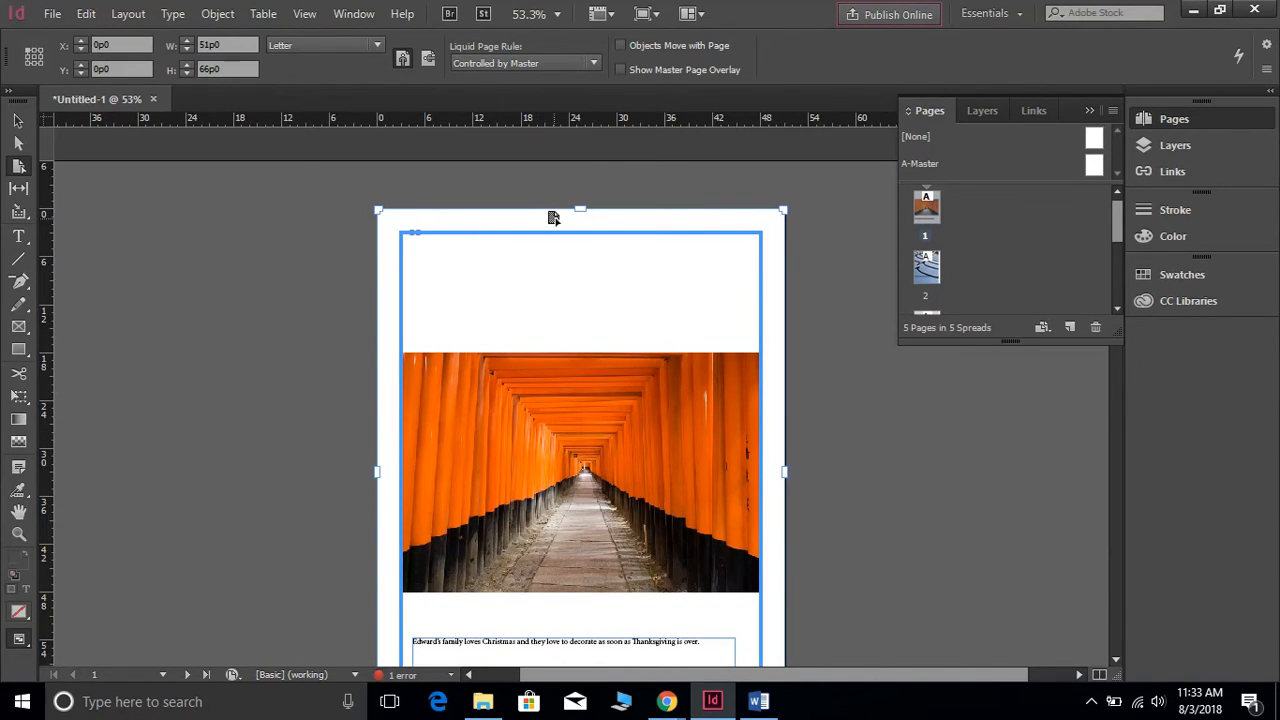
{"action": "scroll", "coordinate": [772, 365], "scroll_direction": "down", "scroll_amount": 2}
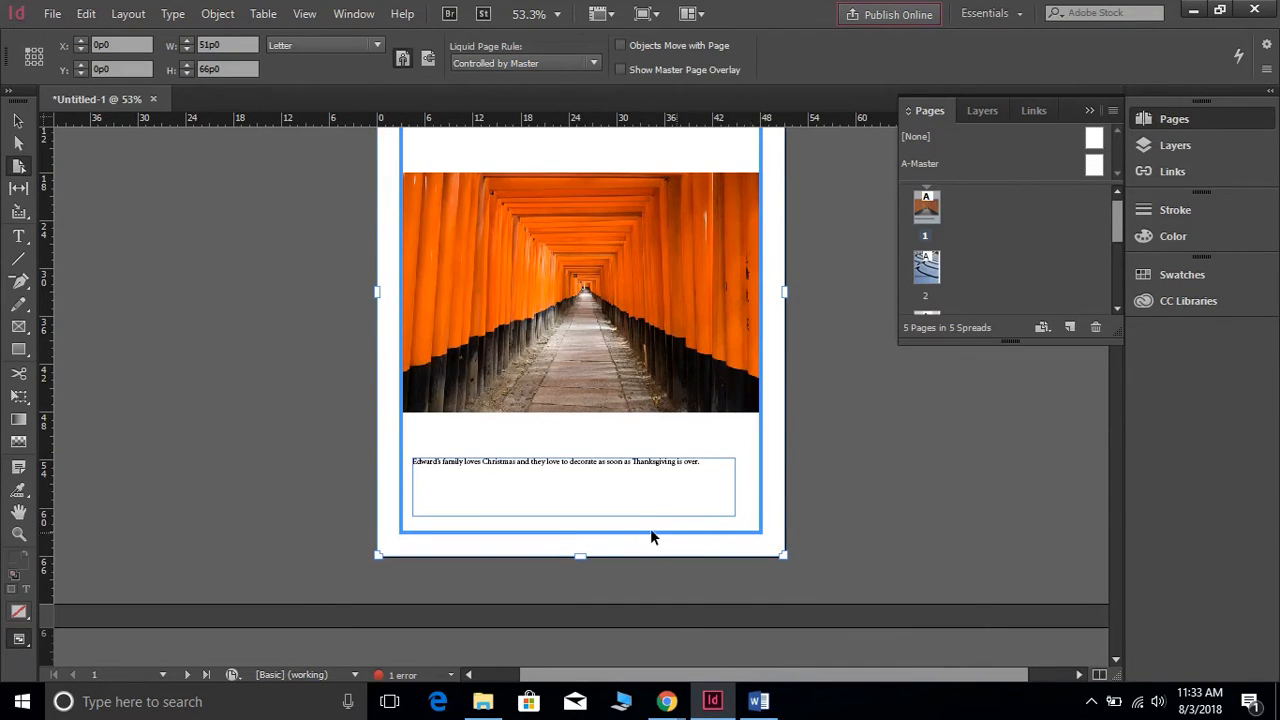
{"action": "scroll", "coordinate": [650, 537], "scroll_direction": "up", "scroll_amount": 2}
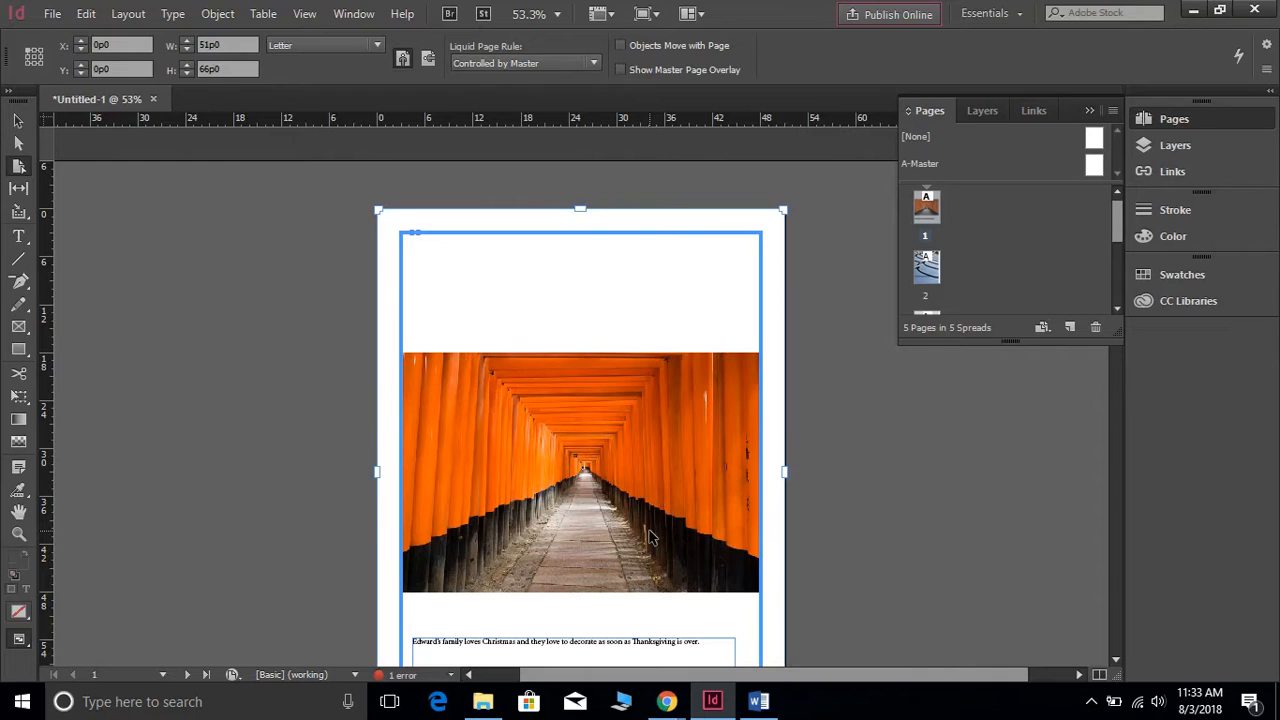
{"action": "scroll", "coordinate": [650, 537], "scroll_direction": "down", "scroll_amount": 1}
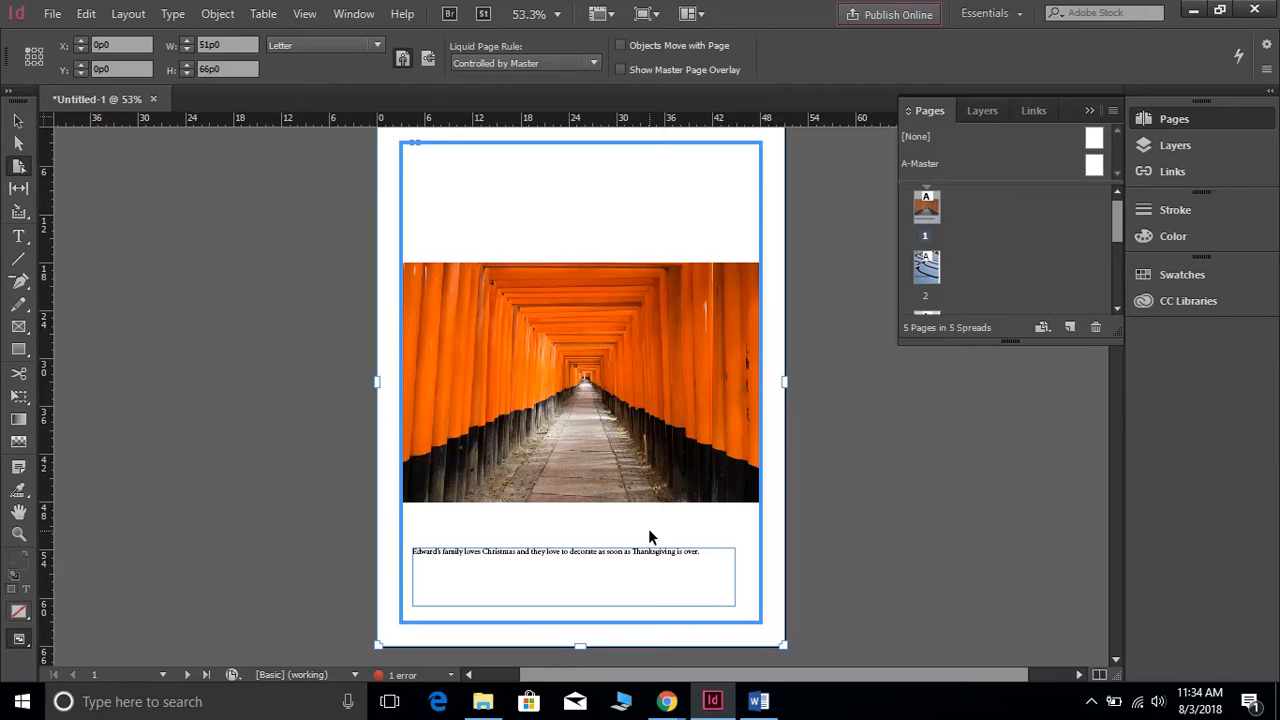
{"action": "left_click", "coordinate": [429, 61]}
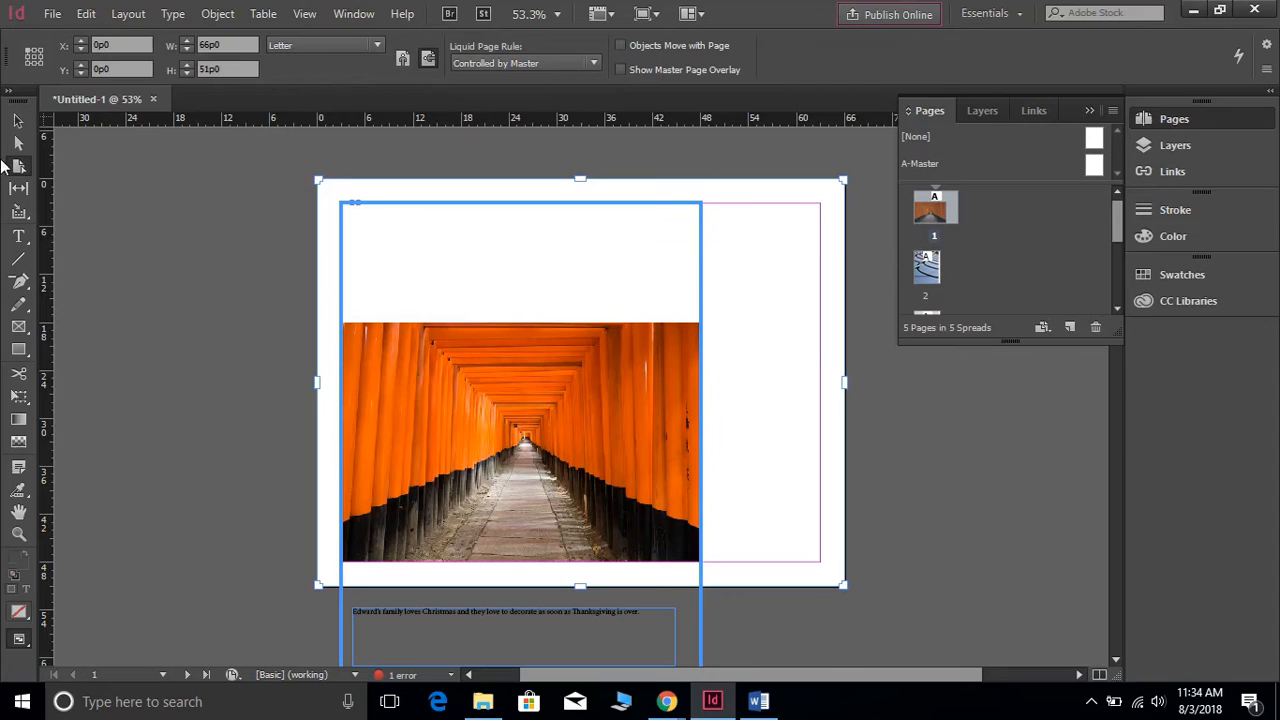
Resize the orange gate picture frame to the landscape page's margins, 60p0 wide and 45p0 high
{"action": "left_click", "coordinate": [18, 121]}
{"action": "left_click", "coordinate": [521, 434]}
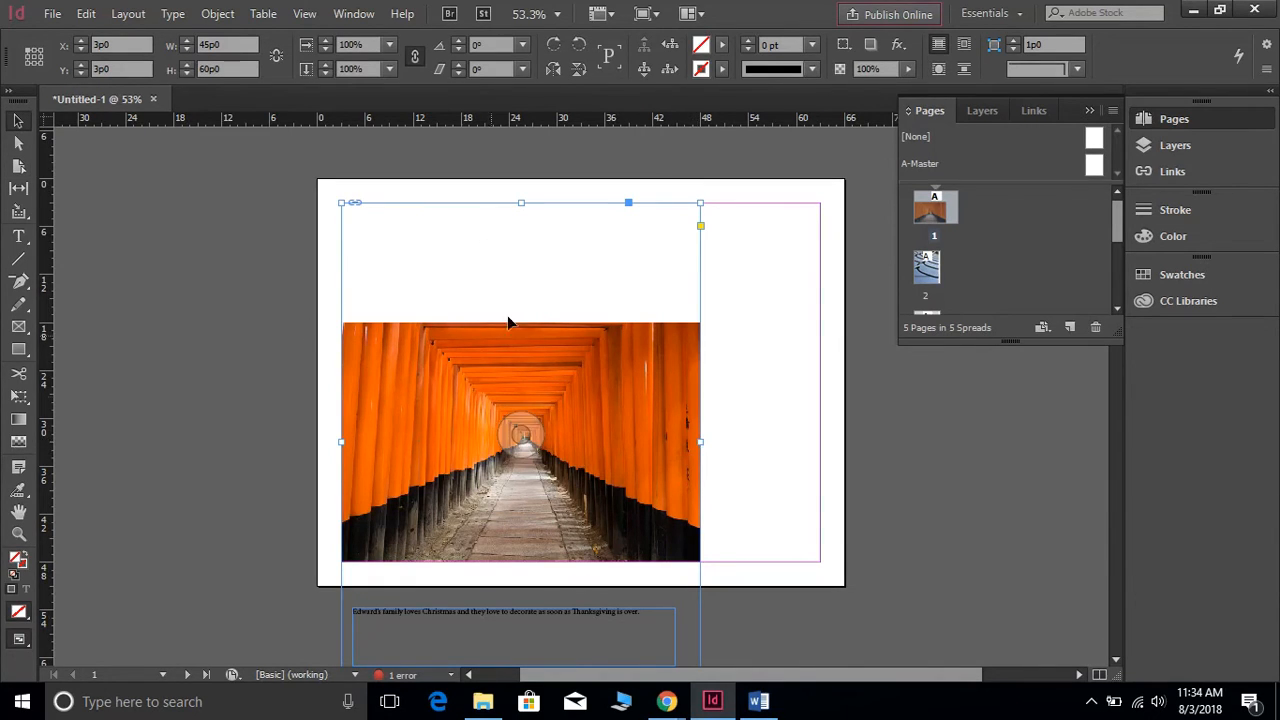
{"action": "scroll", "coordinate": [655, 440], "scroll_direction": "down", "scroll_amount": 3}
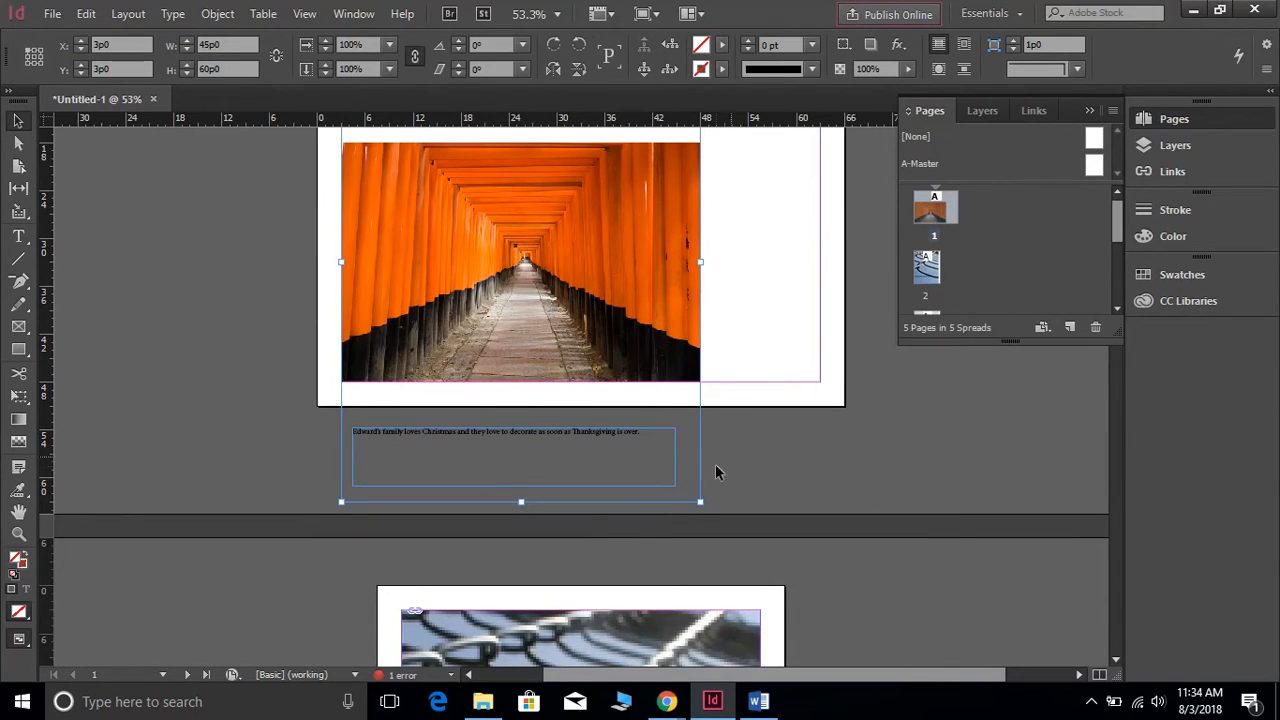
{"action": "scroll", "coordinate": [560, 314], "scroll_direction": "up", "scroll_amount": 3}
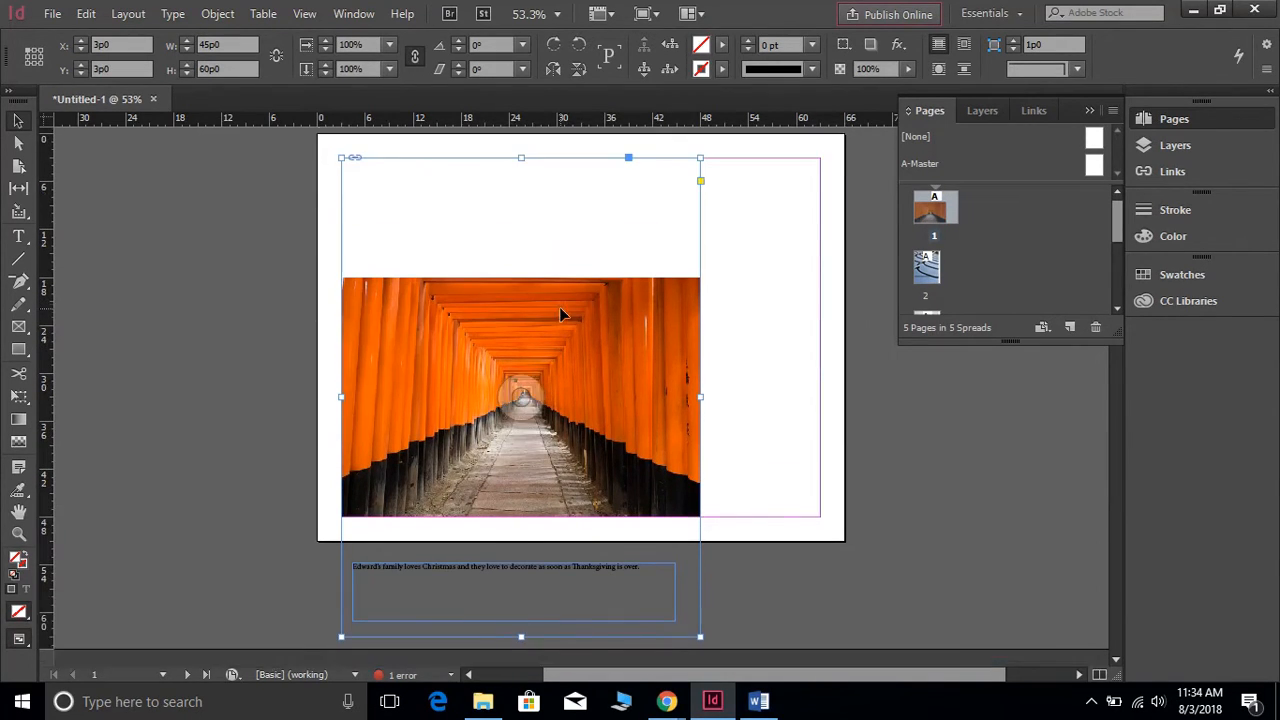
{"action": "left_click_drag", "start_coordinate": [702, 444], "coordinate": [820, 444]}
{"action": "scroll", "coordinate": [713, 444], "scroll_direction": "down", "scroll_amount": 3}
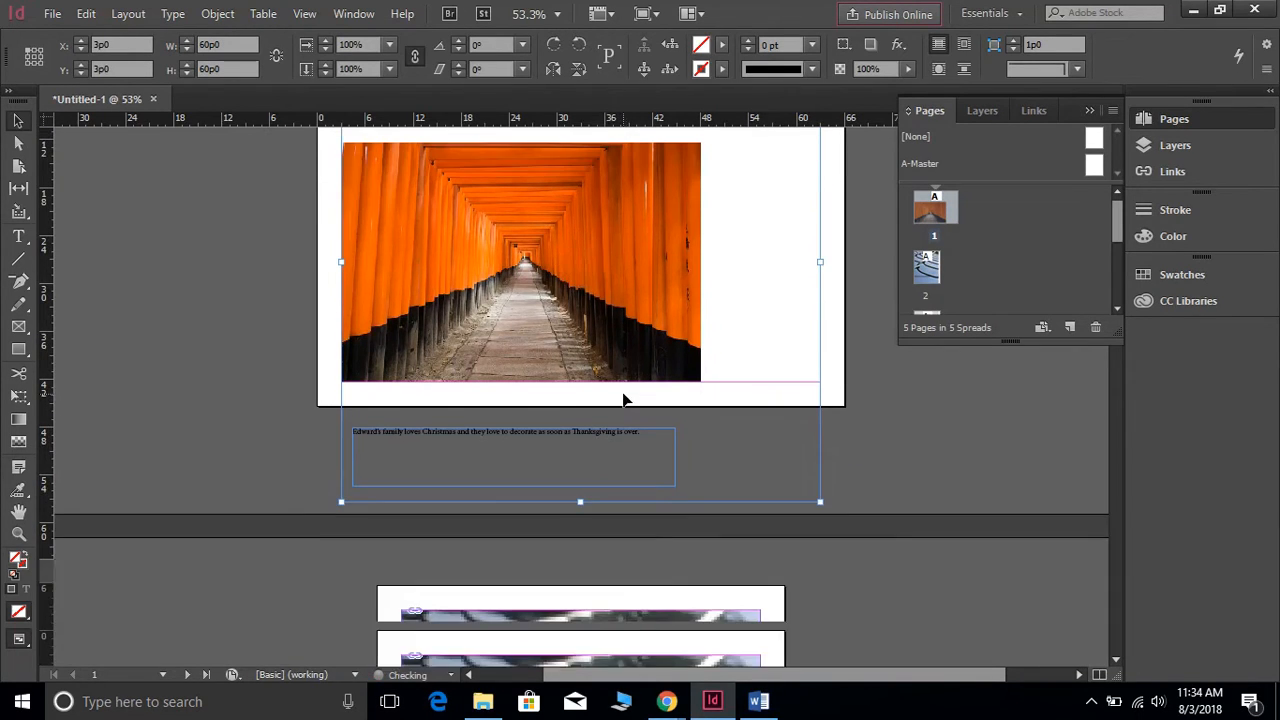
{"action": "left_click_drag", "start_coordinate": [580, 504], "coordinate": [603, 384]}
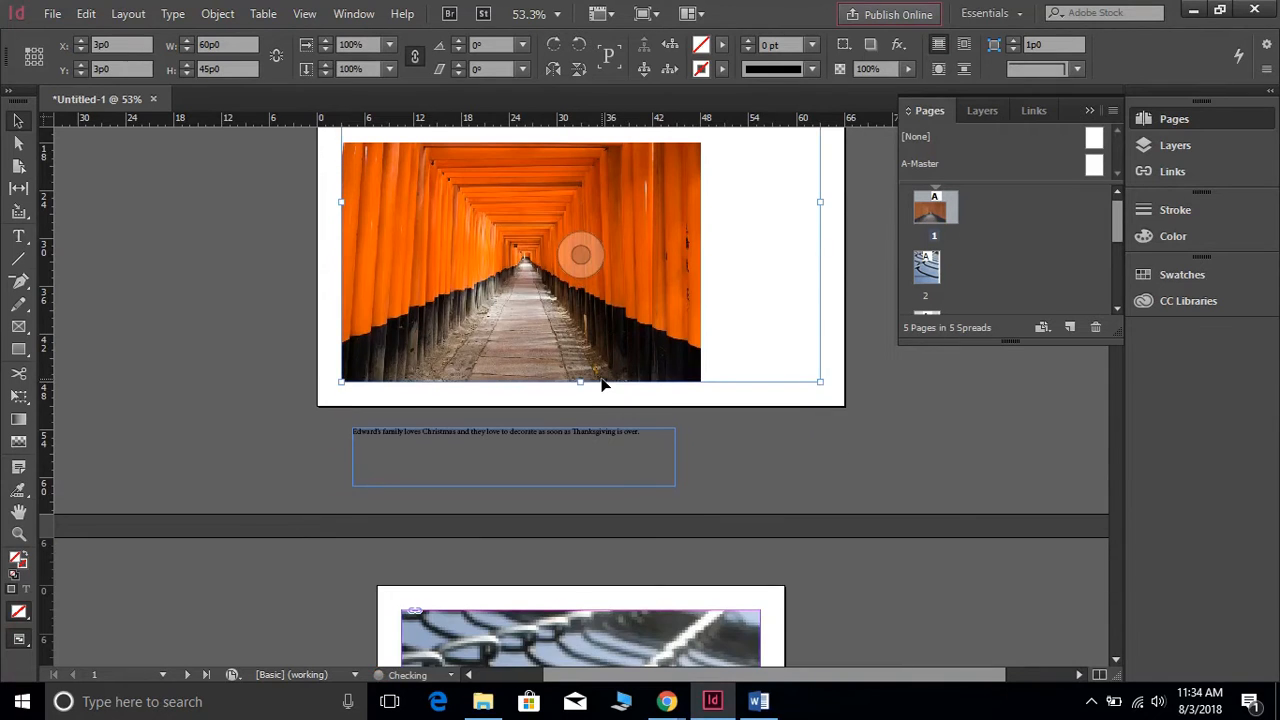
{"action": "scroll", "coordinate": [601, 378], "scroll_direction": "up", "scroll_amount": 5}
{"action": "scroll", "coordinate": [601, 378], "scroll_direction": "down", "scroll_amount": 4}
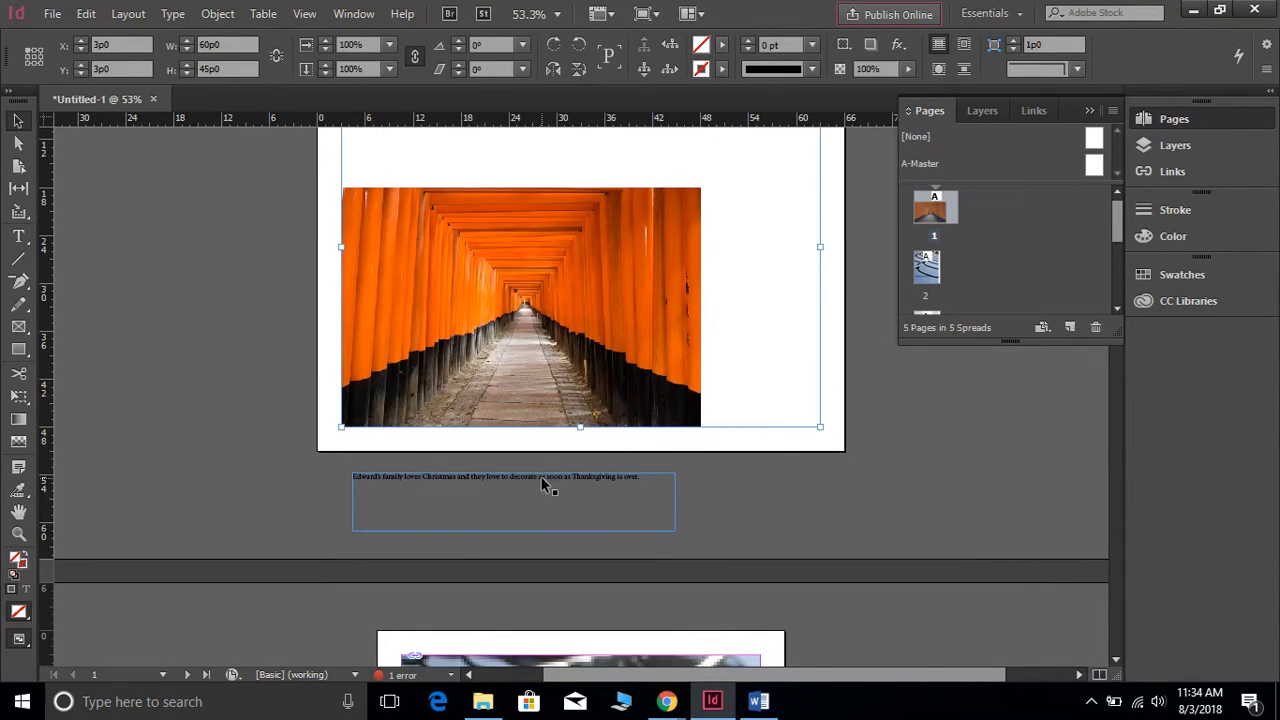
Move the page 1 text frame from below the page onto the lower part of the orange gate picture
{"action": "left_click_drag", "start_coordinate": [543, 485], "coordinate": [544, 372]}
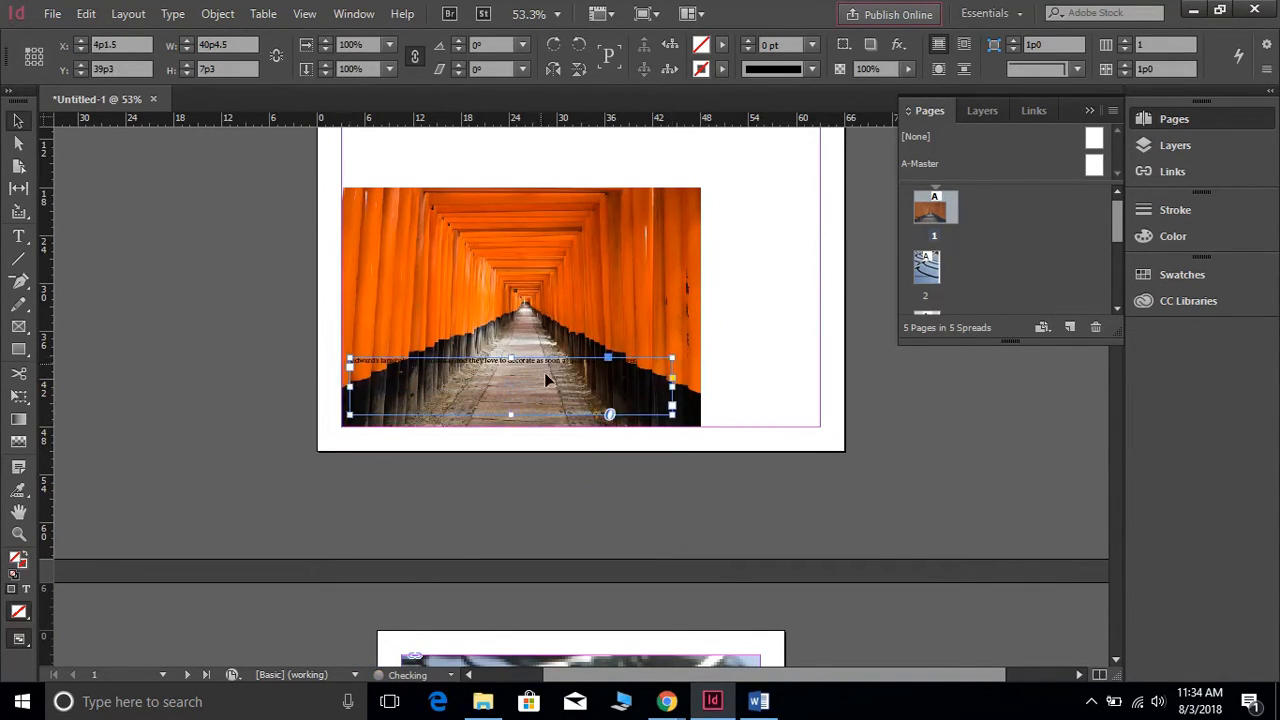
Apply Fill Frame Proportionally to the resized orange gate picture frame on page 1
{"action": "scroll", "coordinate": [640, 273], "scroll_direction": "up", "scroll_amount": 3}
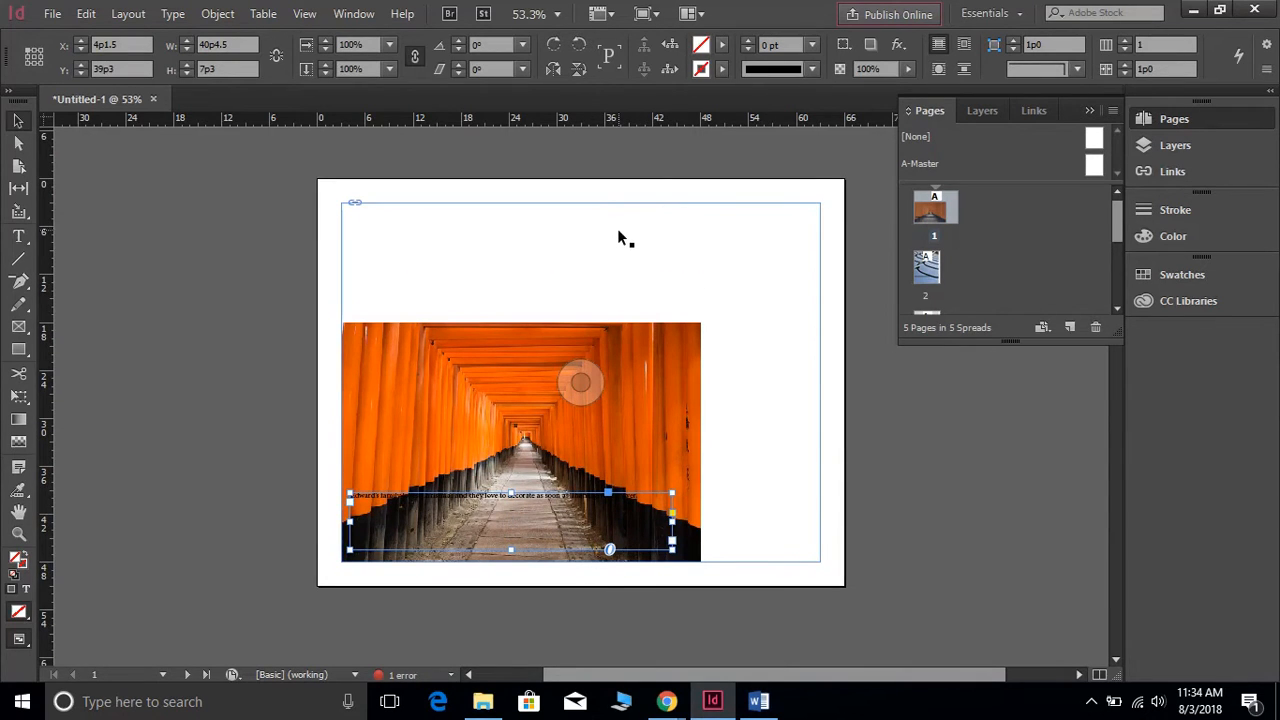
{"action": "left_click", "coordinate": [620, 237]}
{"action": "right_click", "coordinate": [617, 240]}
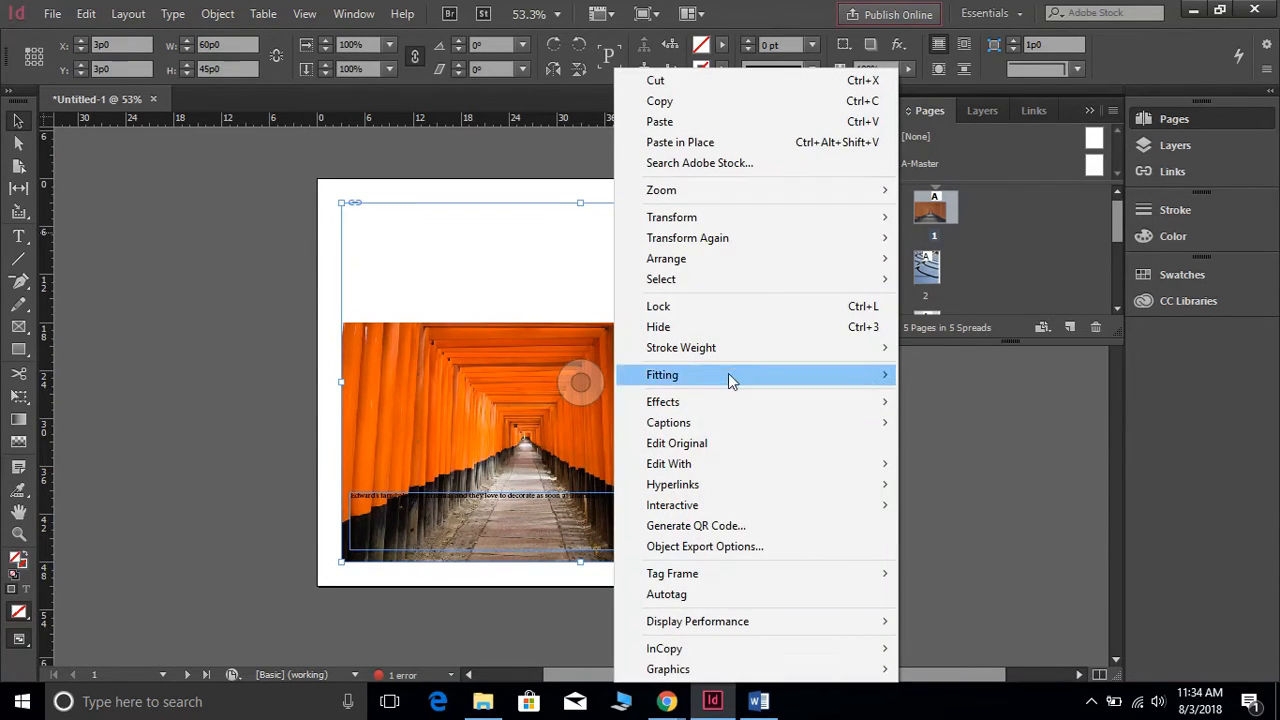
{"action": "mouse_move", "coordinate": [749, 377]}
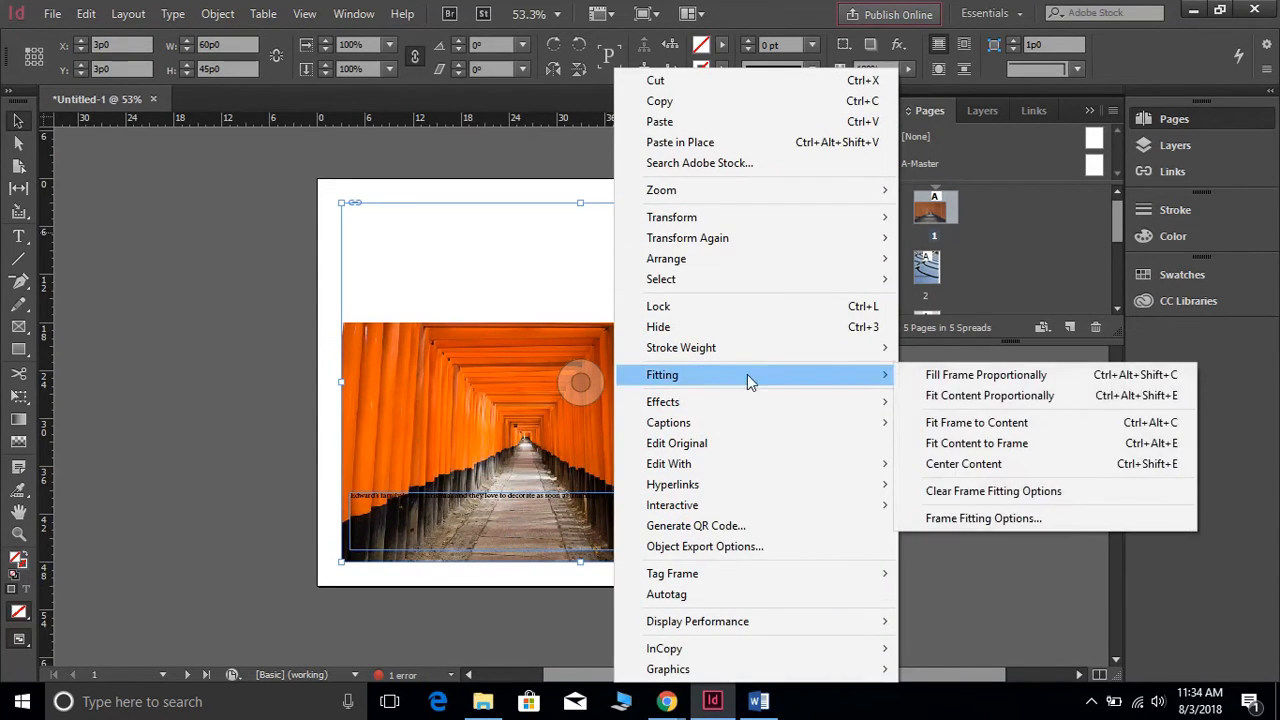
{"action": "left_click", "coordinate": [958, 376]}
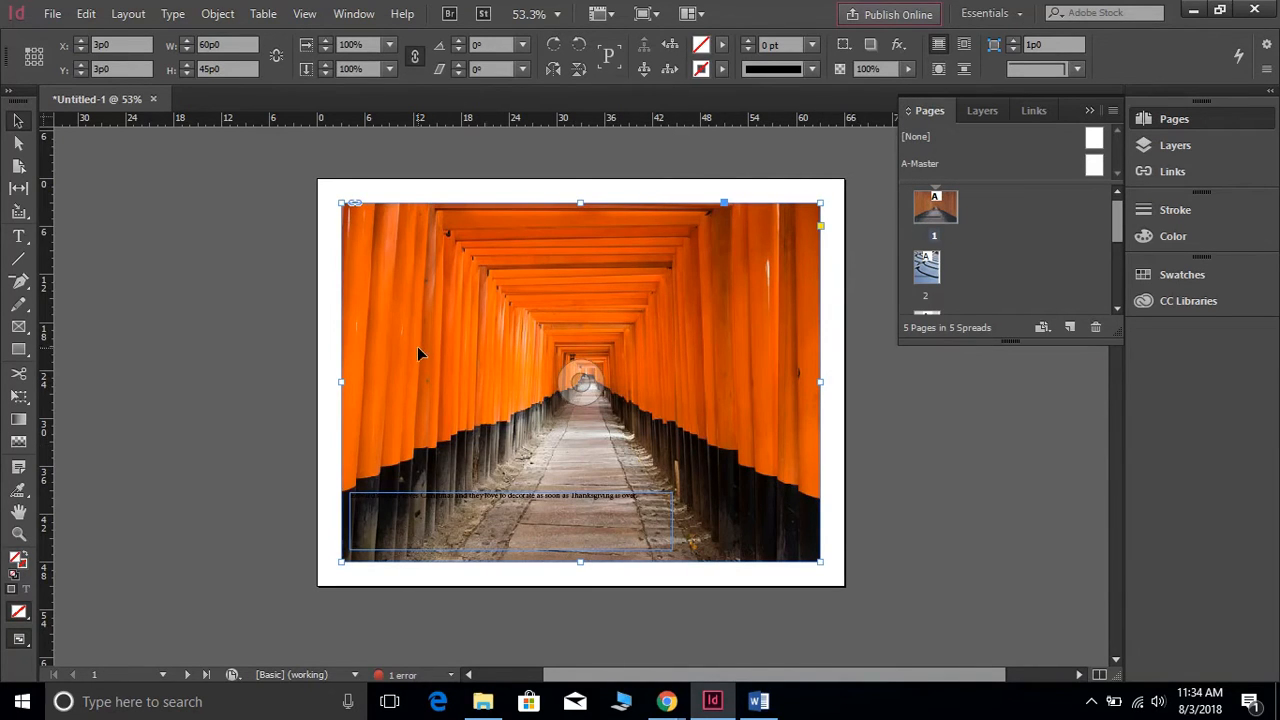
Refit the orange gate picture on page 1 with Fit Content Proportionally
{"action": "right_click", "coordinate": [505, 336]}
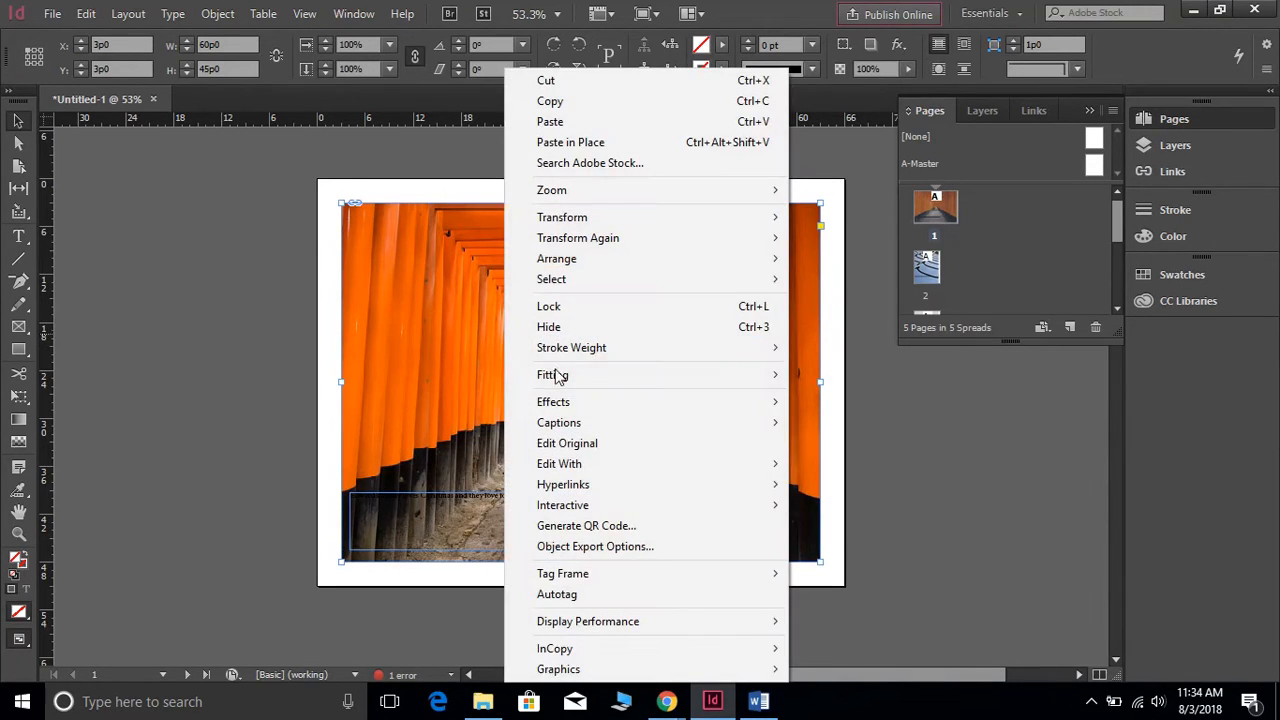
{"action": "mouse_move", "coordinate": [697, 390]}
{"action": "left_click", "coordinate": [829, 397]}
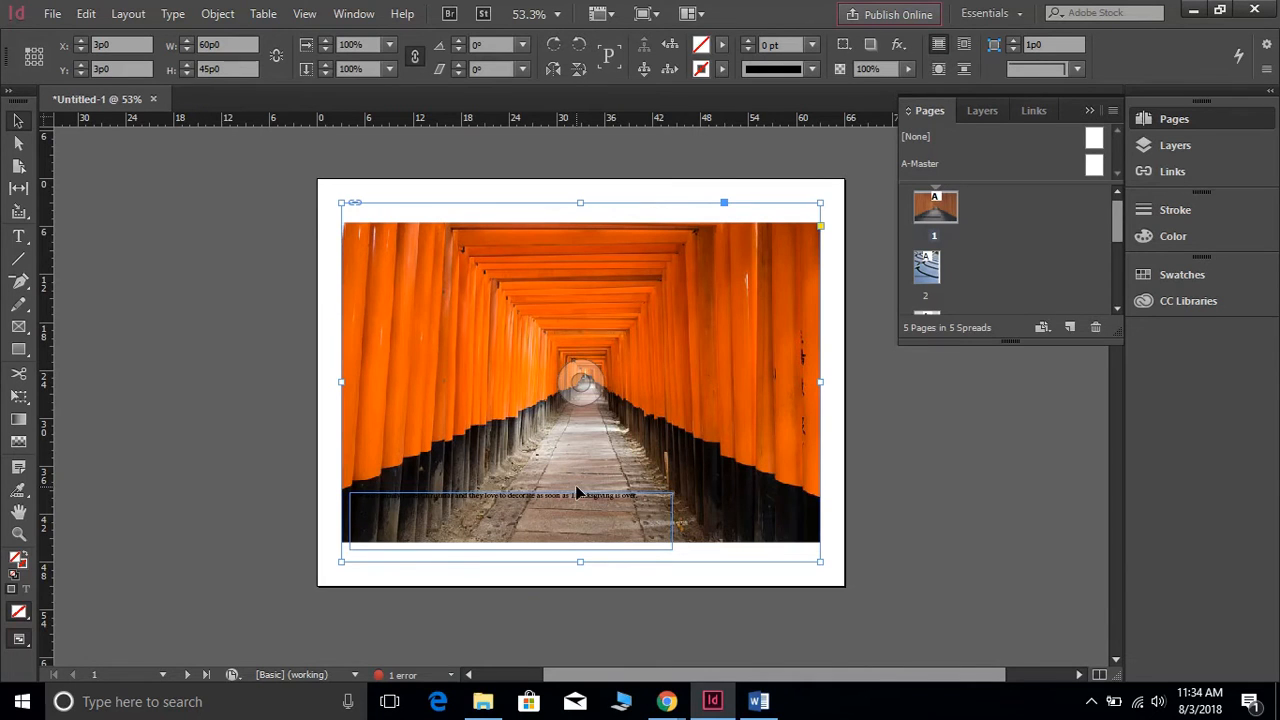
Apply Fit Content Proportionally to the chain-link fence picture frame on page 2
{"action": "scroll", "coordinate": [566, 467], "scroll_direction": "down", "scroll_amount": 10}
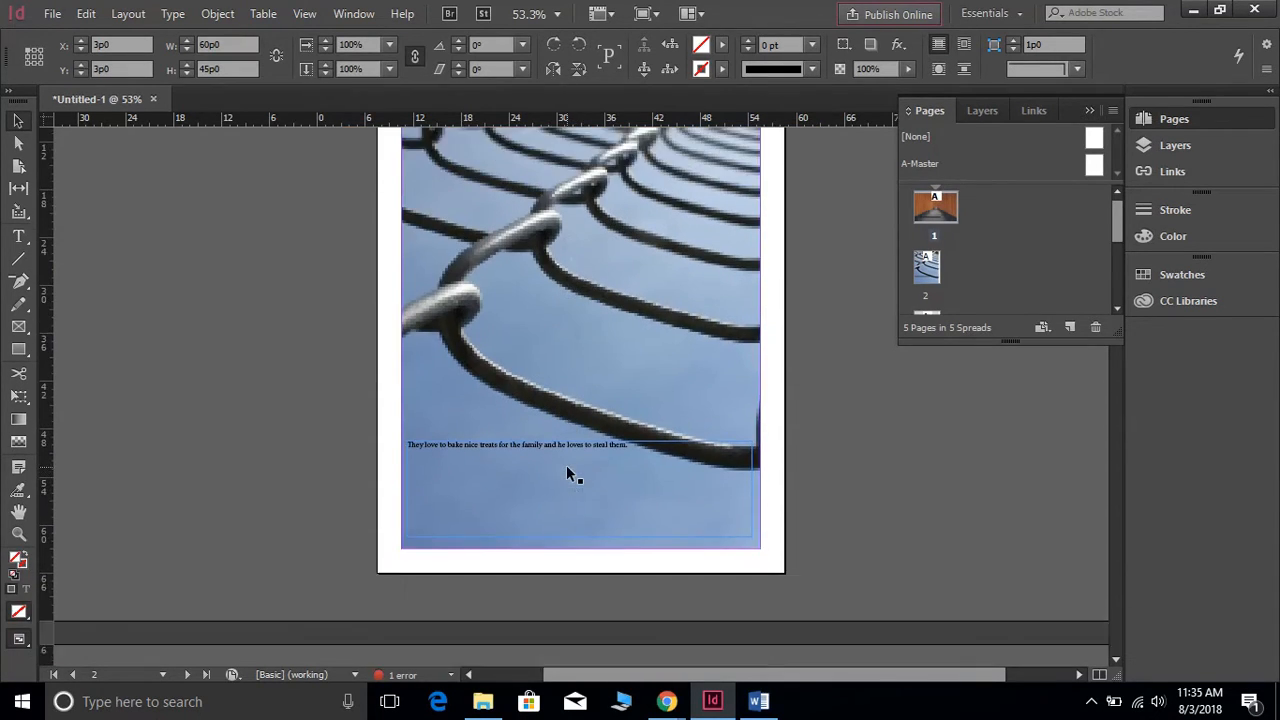
{"action": "scroll", "coordinate": [564, 462], "scroll_direction": "up", "scroll_amount": 4}
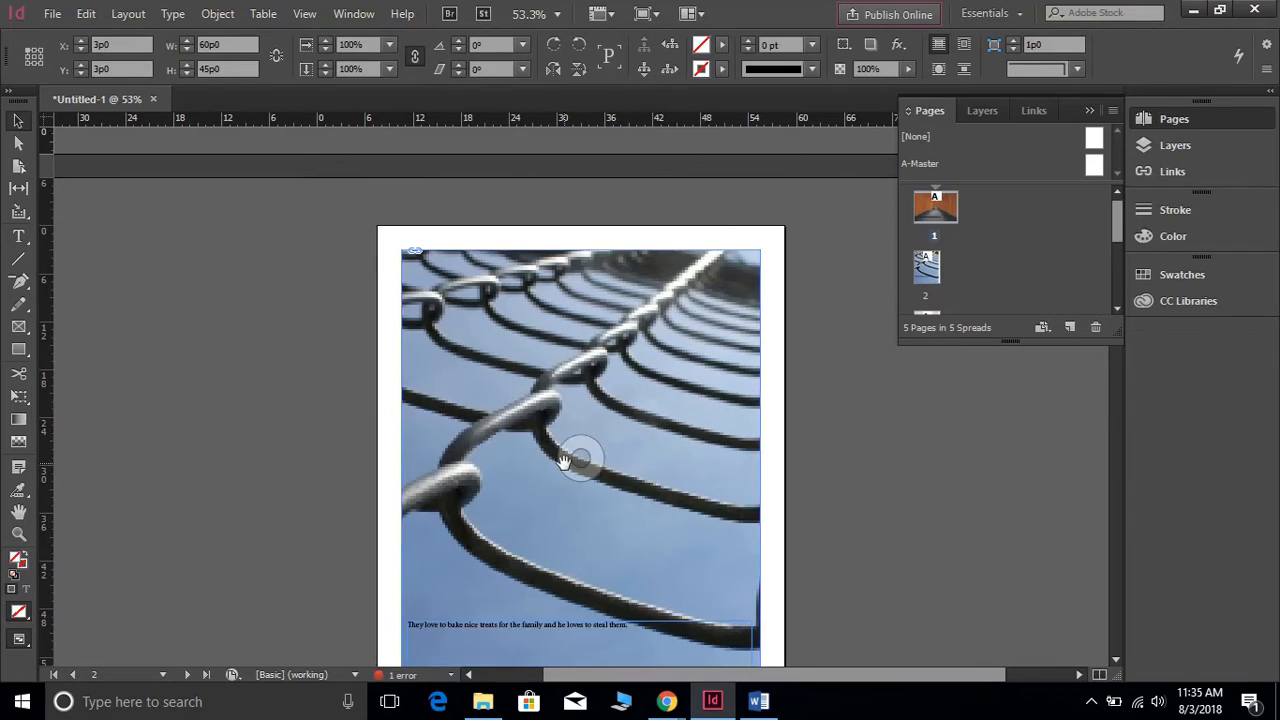
{"action": "scroll", "coordinate": [564, 461], "scroll_direction": "down", "scroll_amount": 1}
{"action": "left_click", "coordinate": [563, 458]}
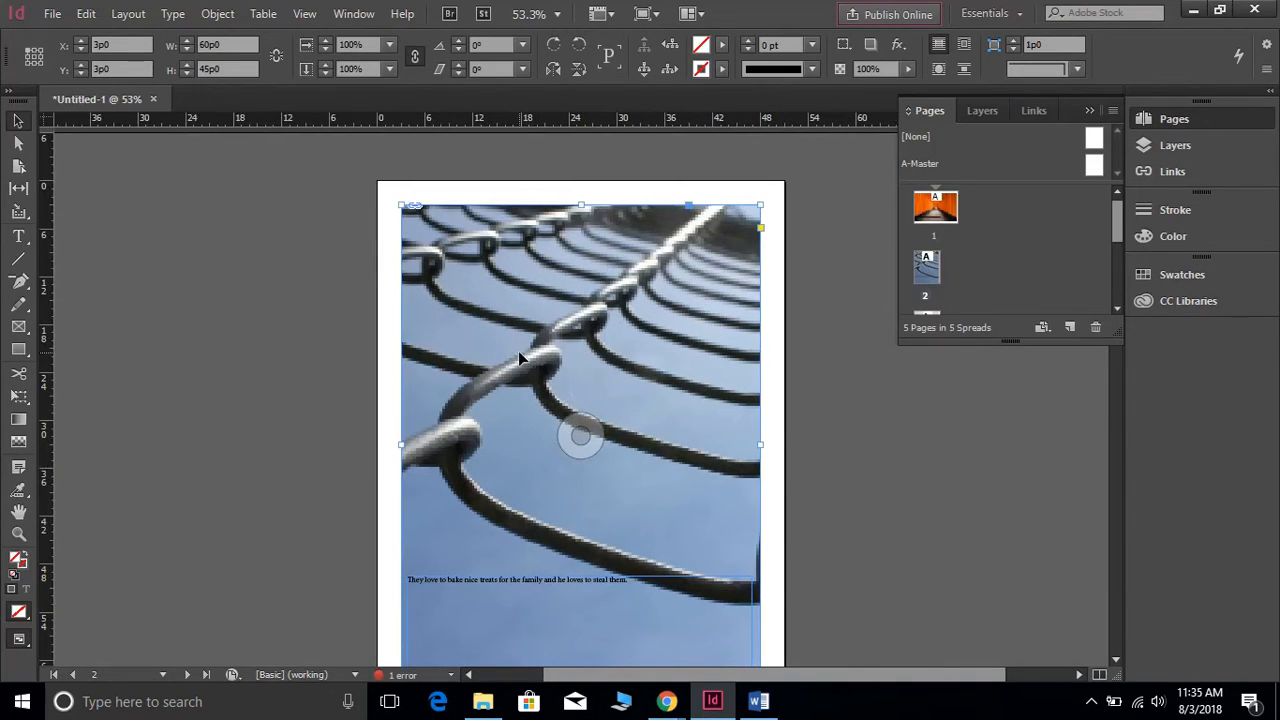
{"action": "left_click", "coordinate": [17, 143]}
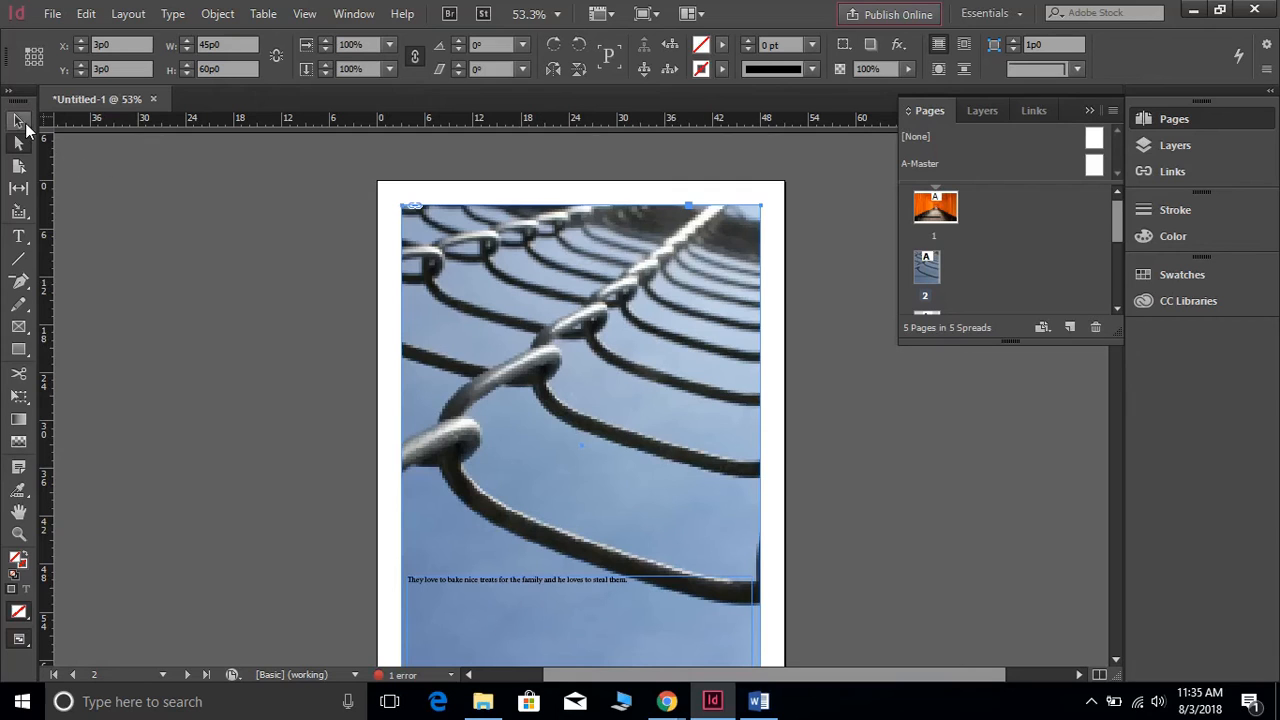
{"action": "left_click", "coordinate": [22, 122]}
{"action": "right_click", "coordinate": [584, 362]}
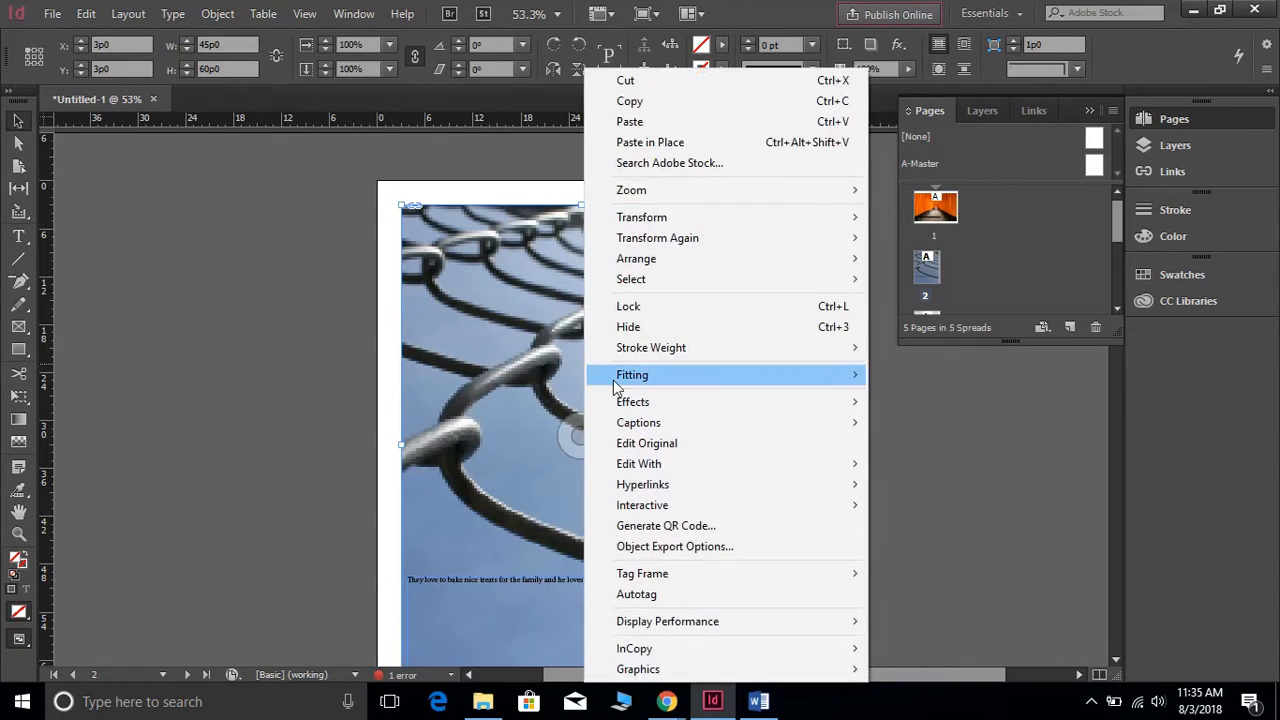
{"action": "mouse_move", "coordinate": [686, 379]}
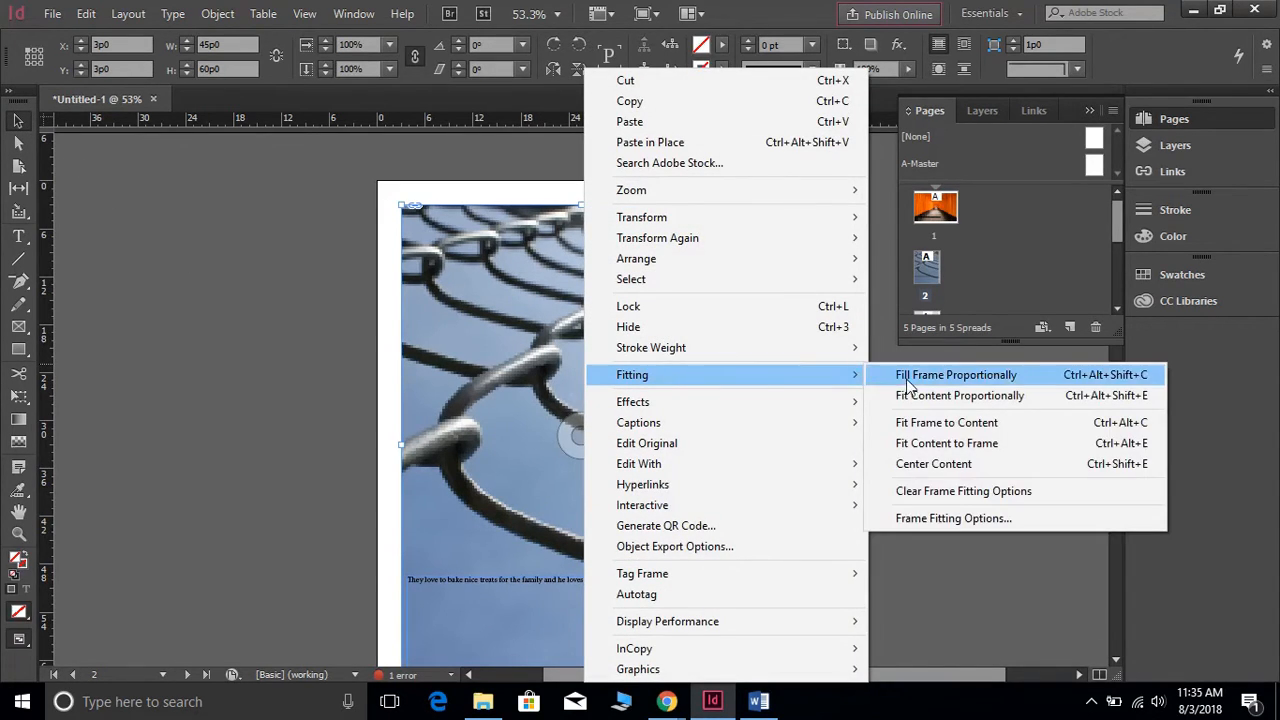
{"action": "left_click", "coordinate": [913, 396]}
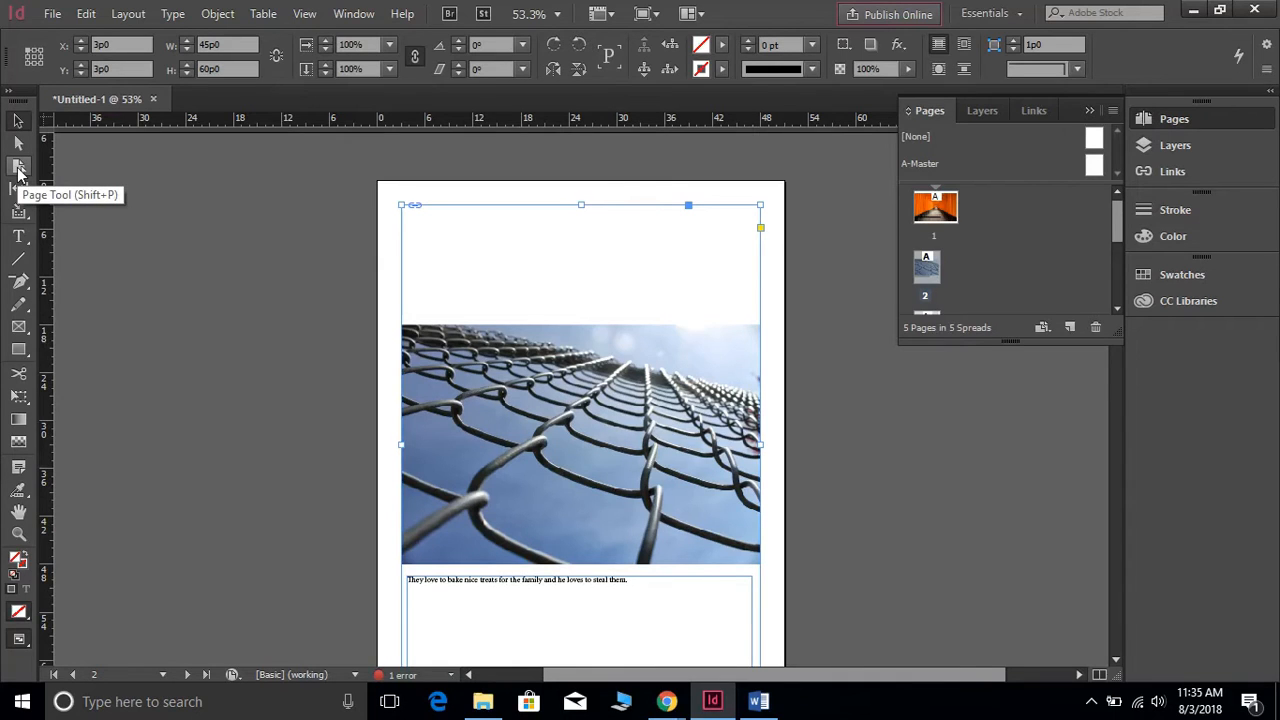
Use the Page tool to change page 2 to landscape orientation
{"action": "left_click", "coordinate": [18, 168]}
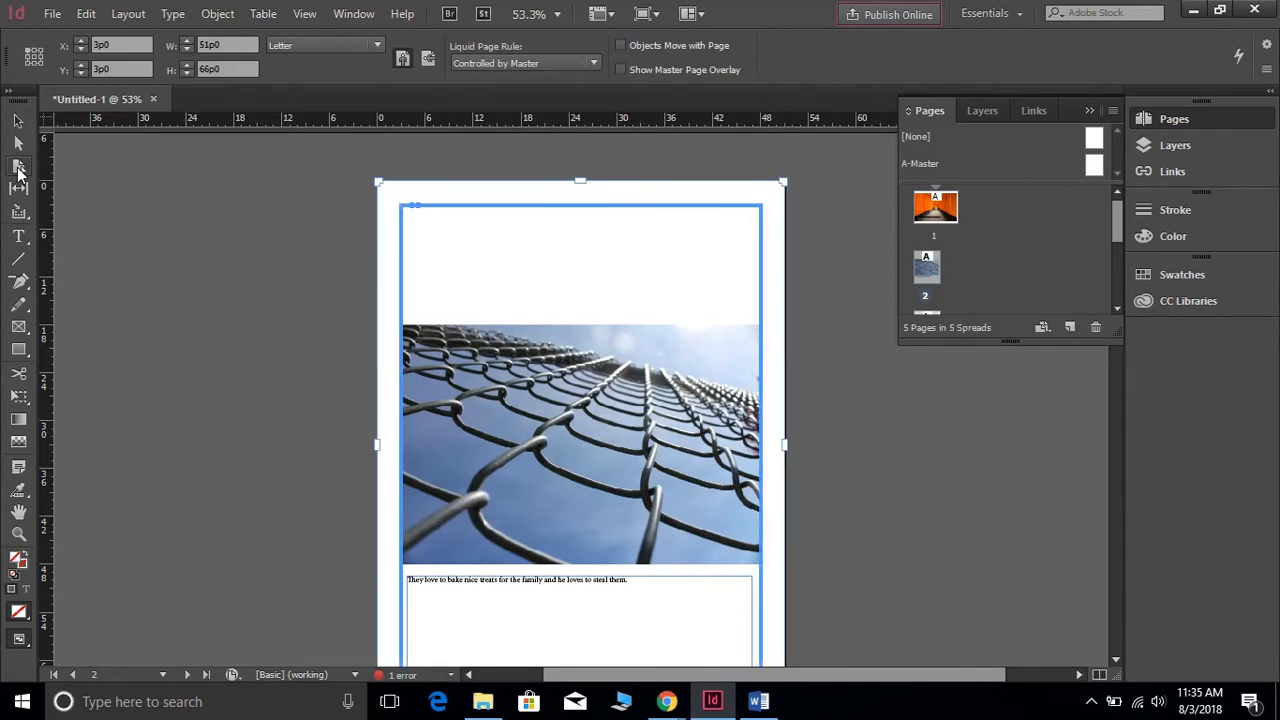
{"action": "left_click", "coordinate": [428, 59]}
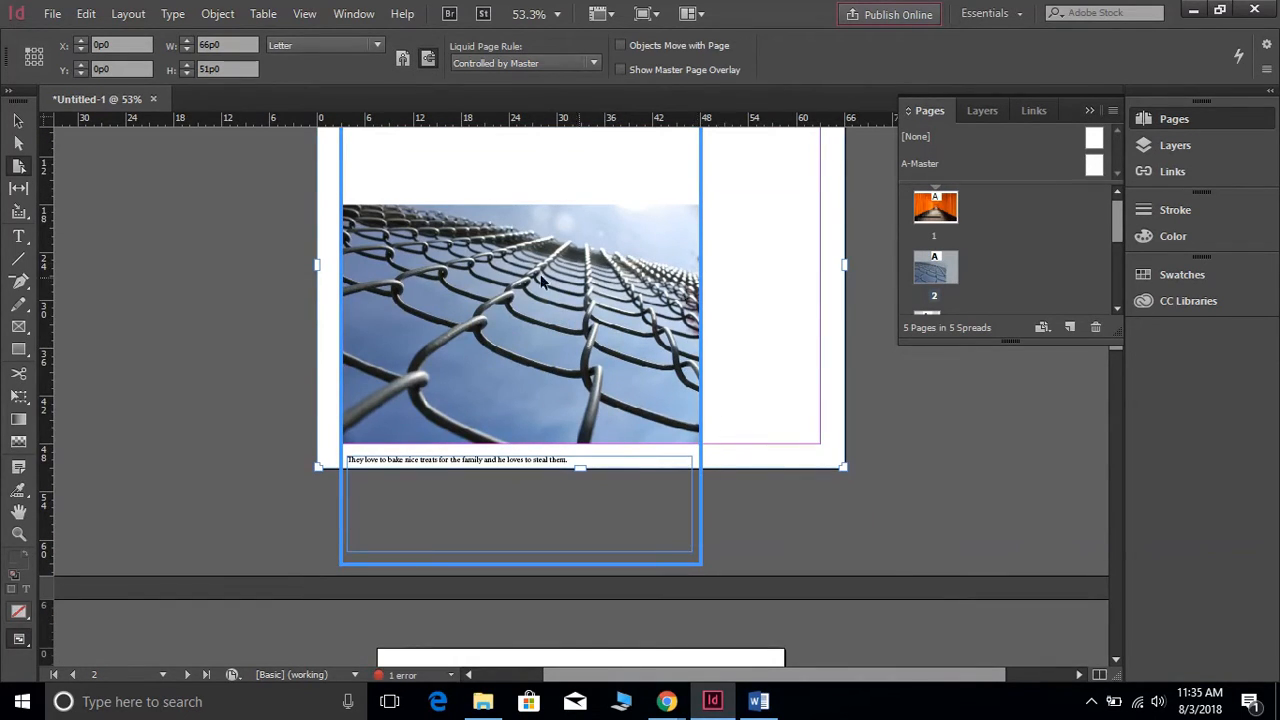
{"action": "left_click", "coordinate": [18, 120]}
Resize the fence picture frame to page 2's margins, 60p0 wide and 45p0 high, and move the text frame onto the picture
{"action": "left_click", "coordinate": [520, 345]}
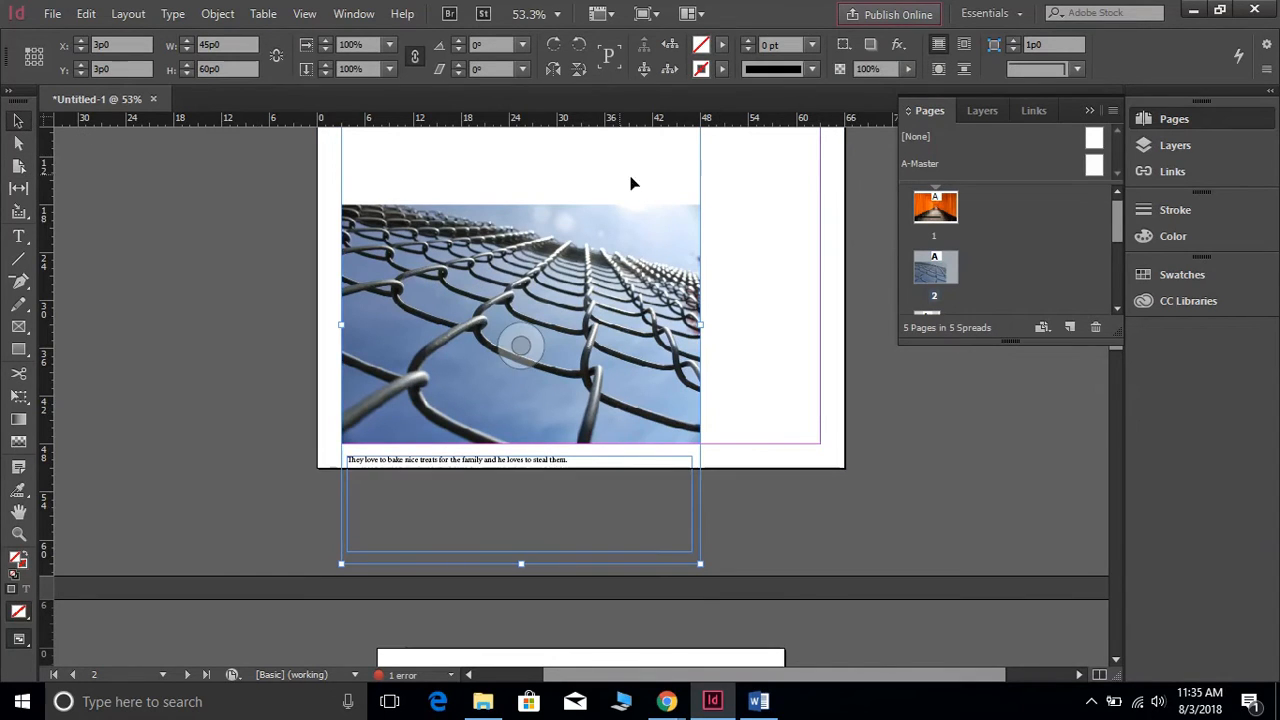
{"action": "scroll", "coordinate": [667, 241], "scroll_direction": "up", "scroll_amount": 3}
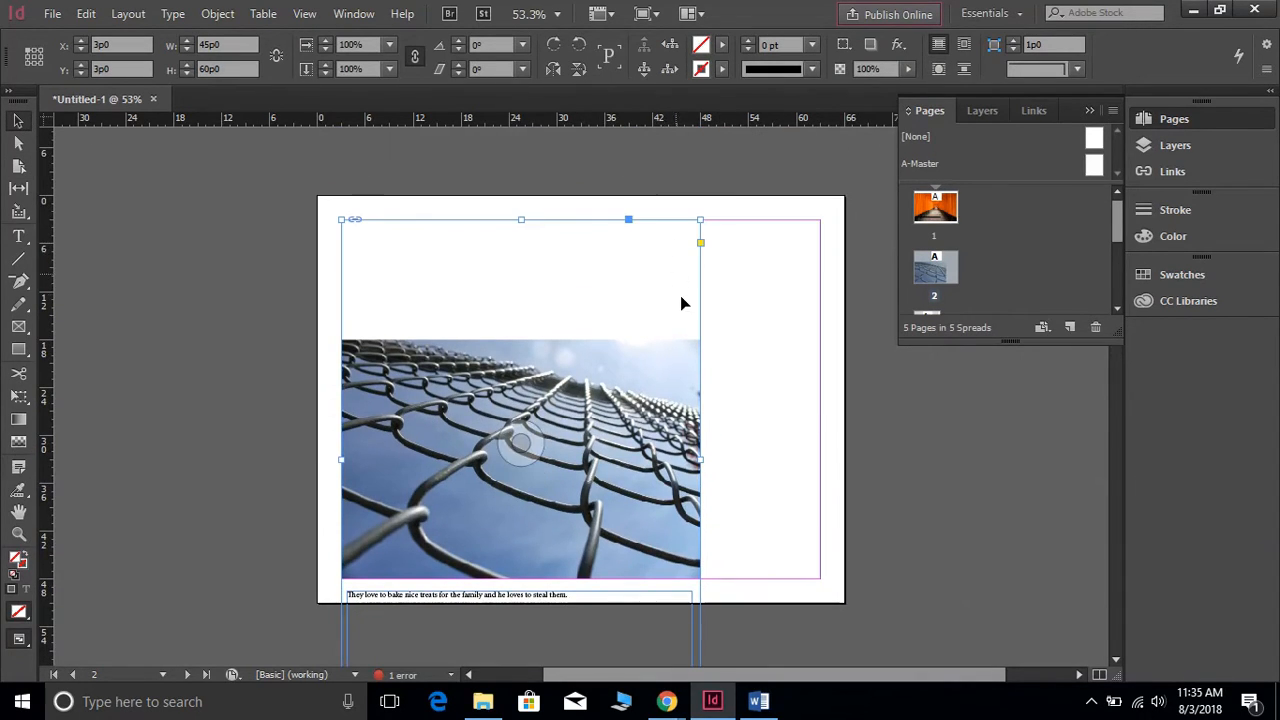
{"action": "left_click_drag", "start_coordinate": [700, 458], "coordinate": [820, 457]}
{"action": "scroll", "coordinate": [629, 461], "scroll_direction": "down", "scroll_amount": 5}
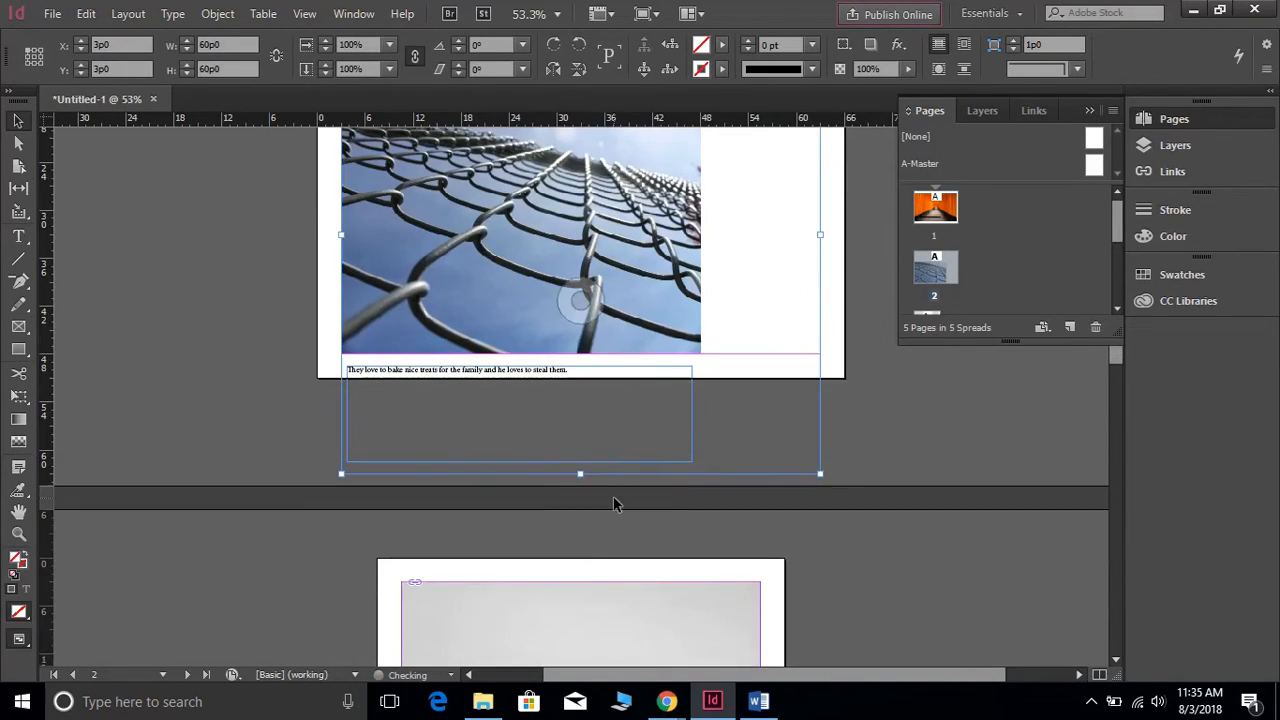
{"action": "left_click_drag", "start_coordinate": [580, 472], "coordinate": [590, 353]}
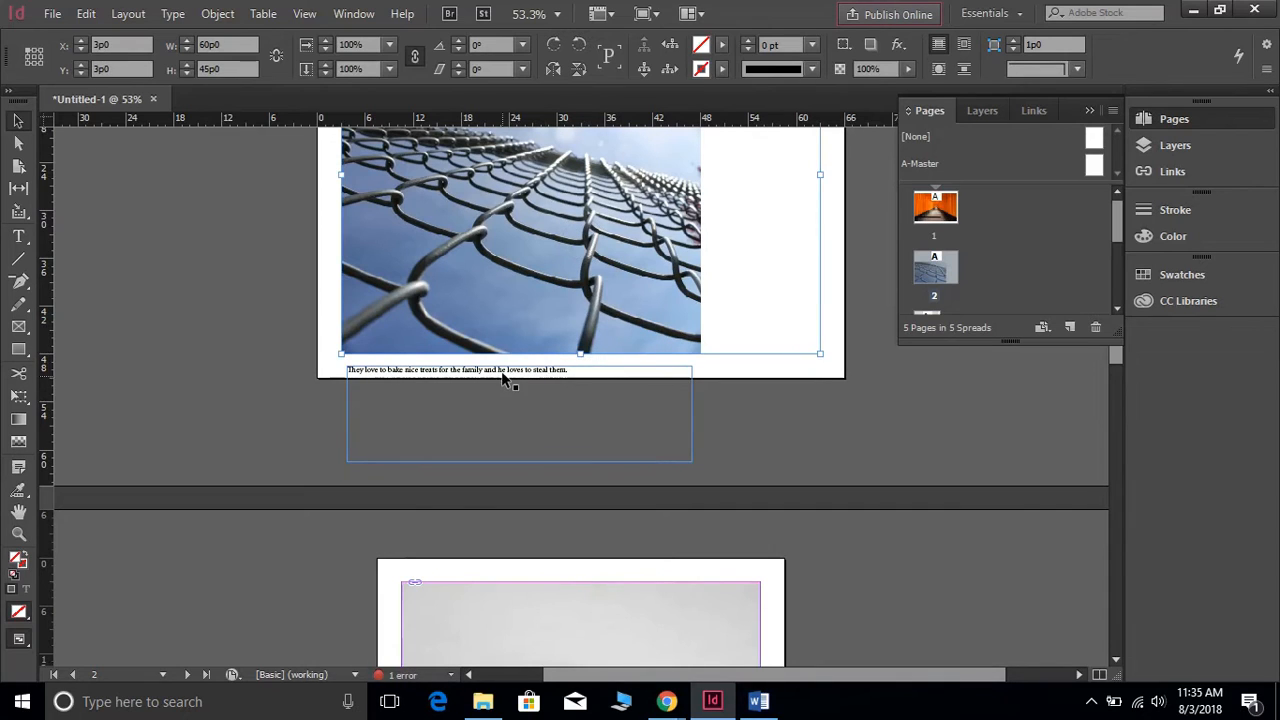
{"action": "left_click_drag", "start_coordinate": [508, 346], "coordinate": [505, 232]}
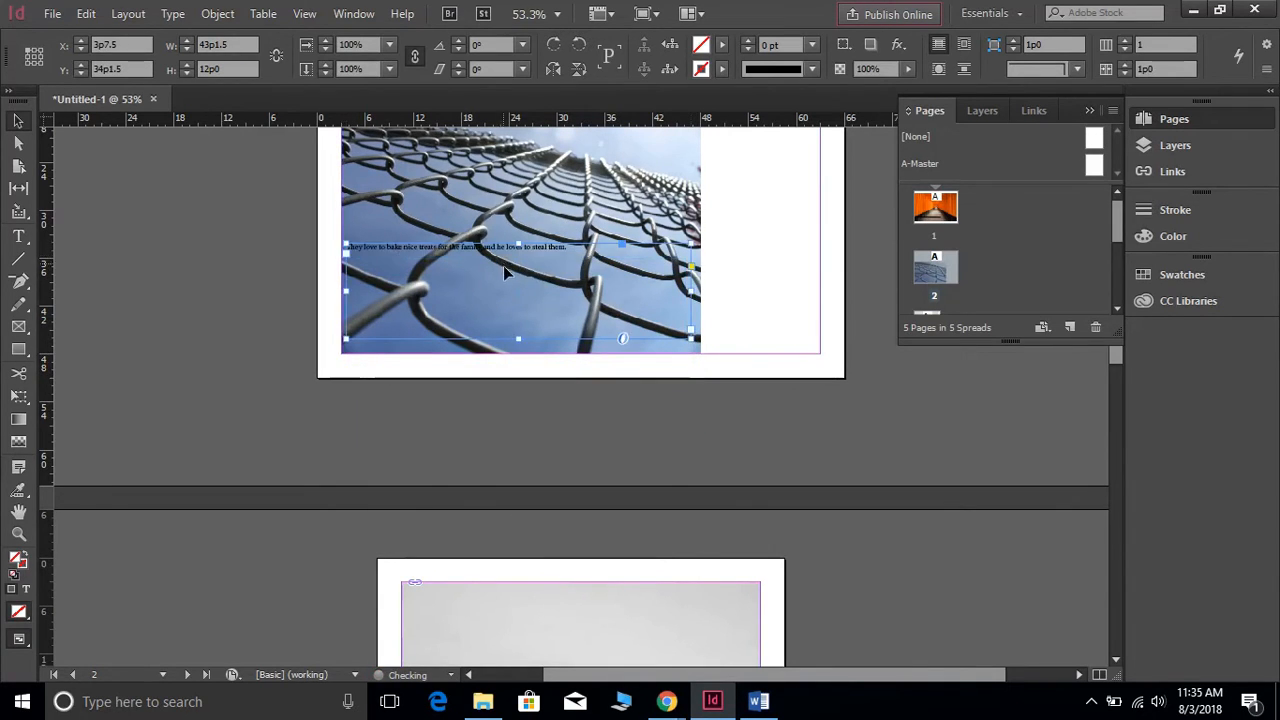
Apply Fill Frame Proportionally to the resized fence picture frame on page 2
{"action": "scroll", "coordinate": [583, 378], "scroll_direction": "up", "scroll_amount": 3}
{"action": "left_click", "coordinate": [662, 235]}
{"action": "right_click", "coordinate": [663, 231]}
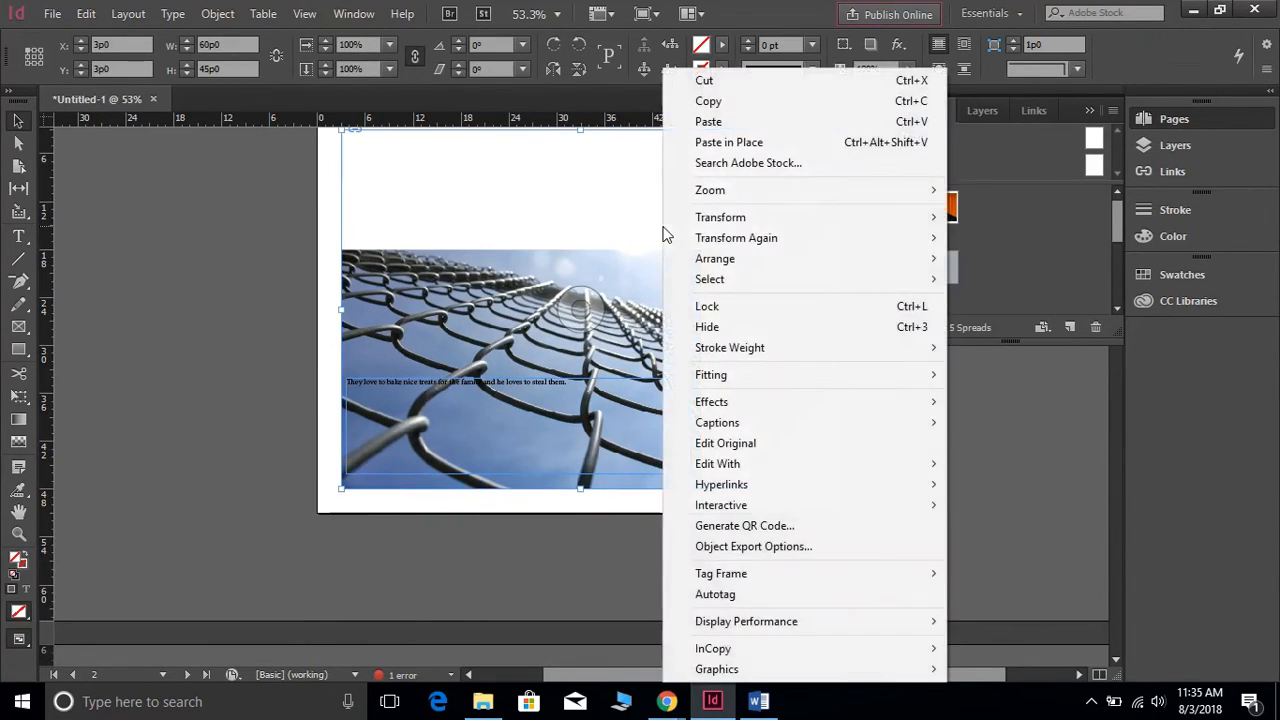
{"action": "mouse_move", "coordinate": [761, 374]}
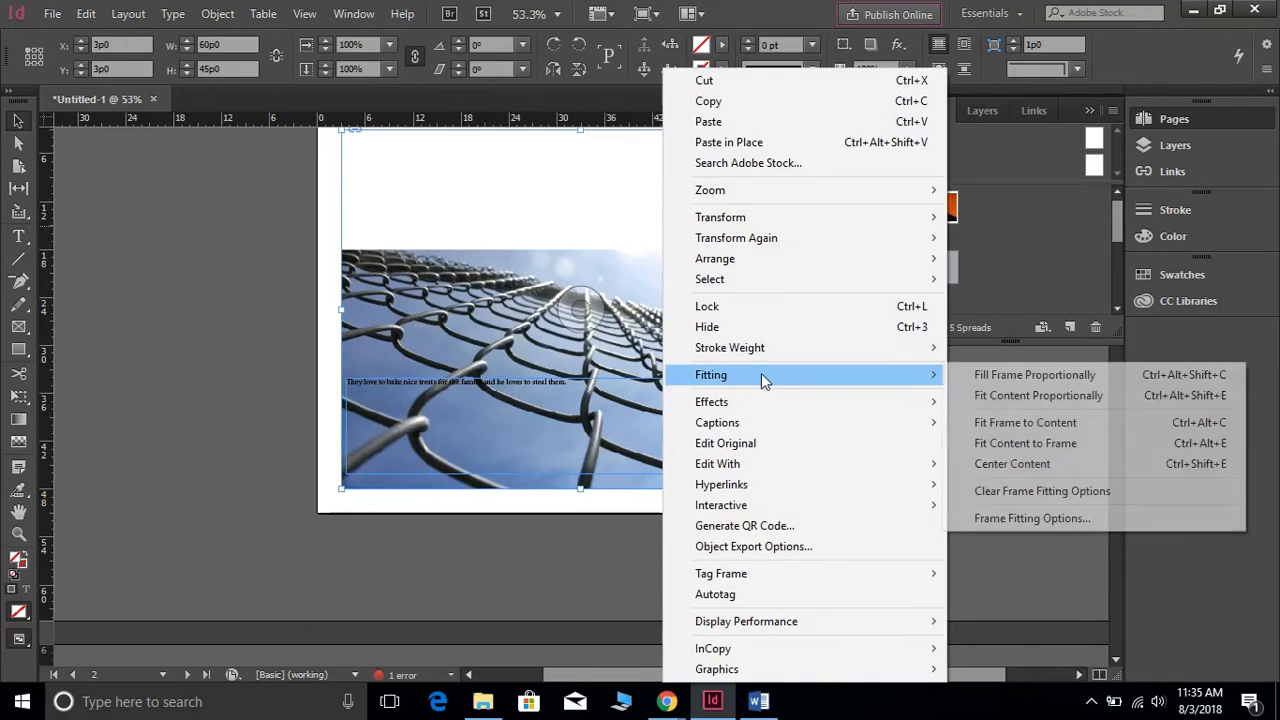
{"action": "left_click", "coordinate": [1000, 395]}
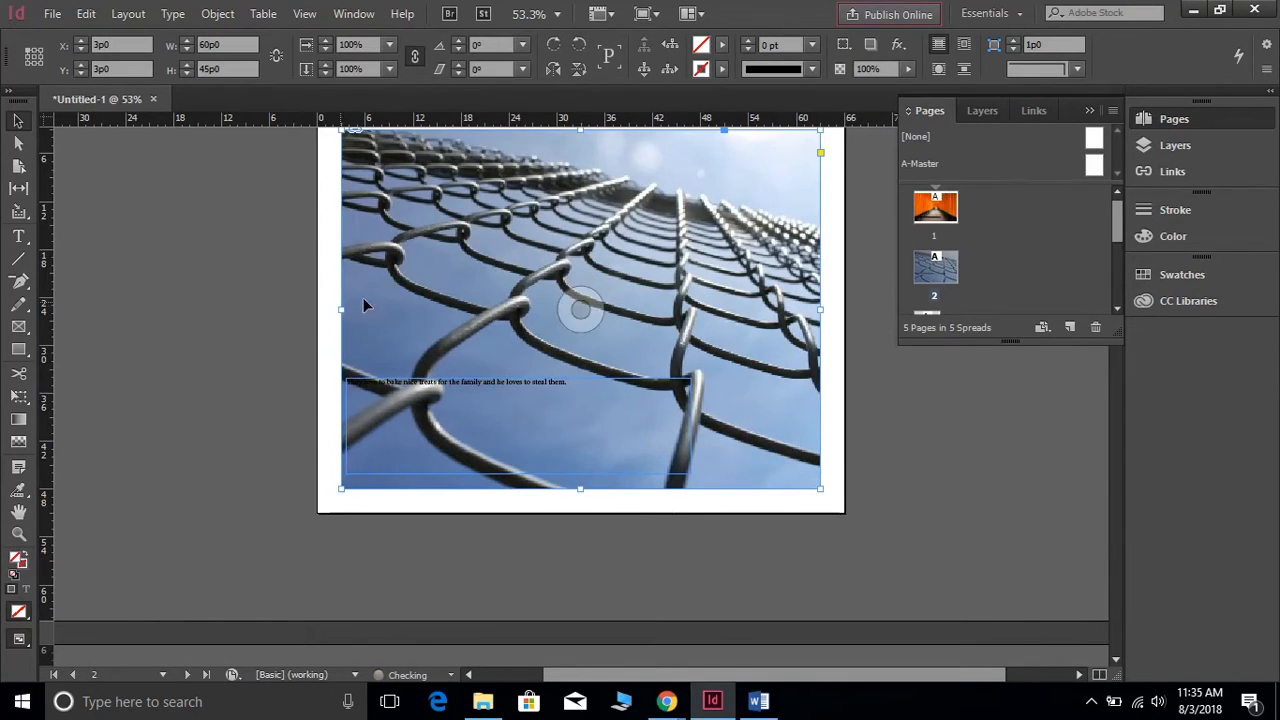
Apply Fit Content Proportionally to the heart silhouette picture frame on page 3
{"action": "scroll", "coordinate": [417, 295], "scroll_direction": "up", "scroll_amount": 3}
{"action": "scroll", "coordinate": [418, 302], "scroll_direction": "down", "scroll_amount": 5}
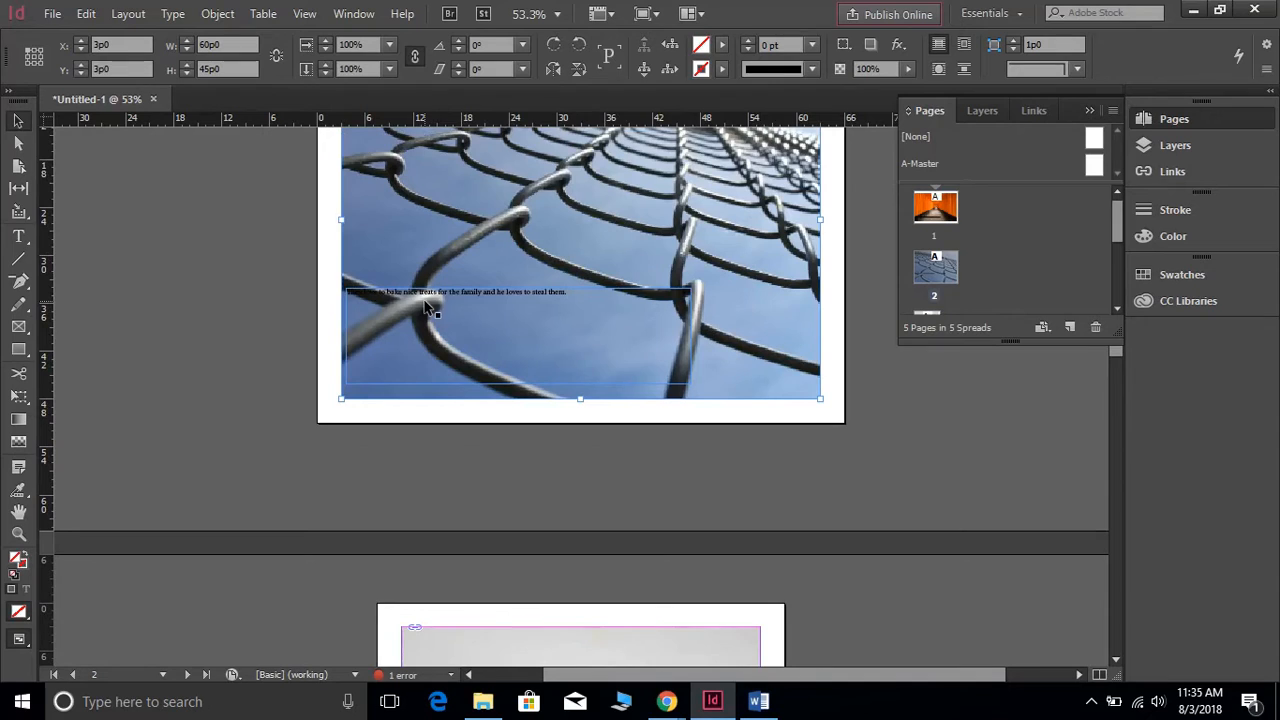
{"action": "scroll", "coordinate": [424, 298], "scroll_direction": "down", "scroll_amount": 7}
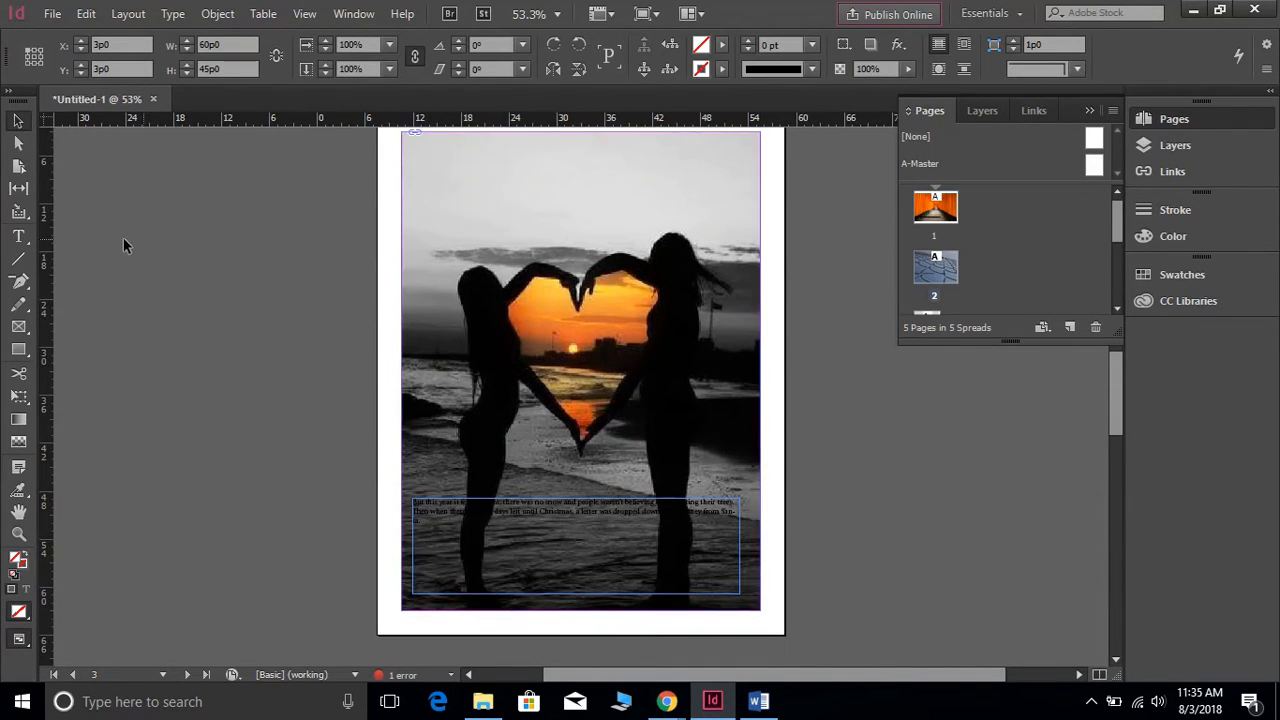
{"action": "left_click", "coordinate": [559, 289]}
{"action": "right_click", "coordinate": [560, 289]}
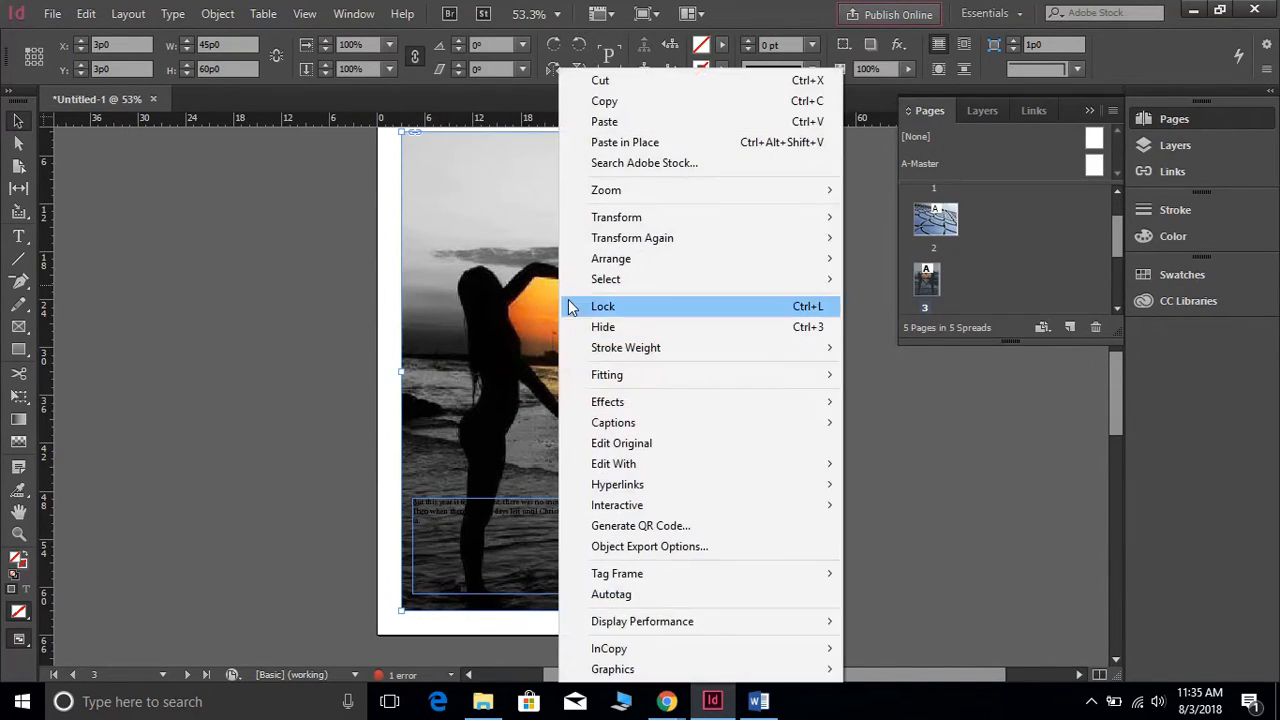
{"action": "mouse_move", "coordinate": [797, 374]}
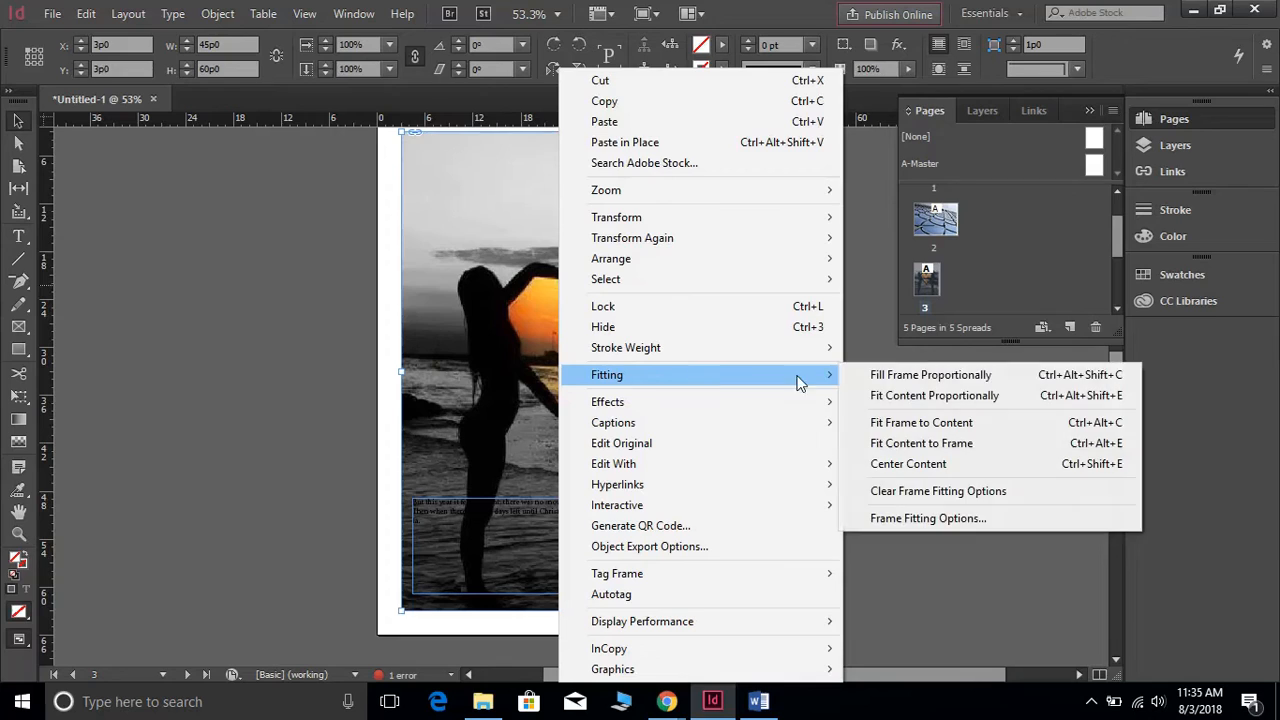
{"action": "left_click", "coordinate": [898, 395]}
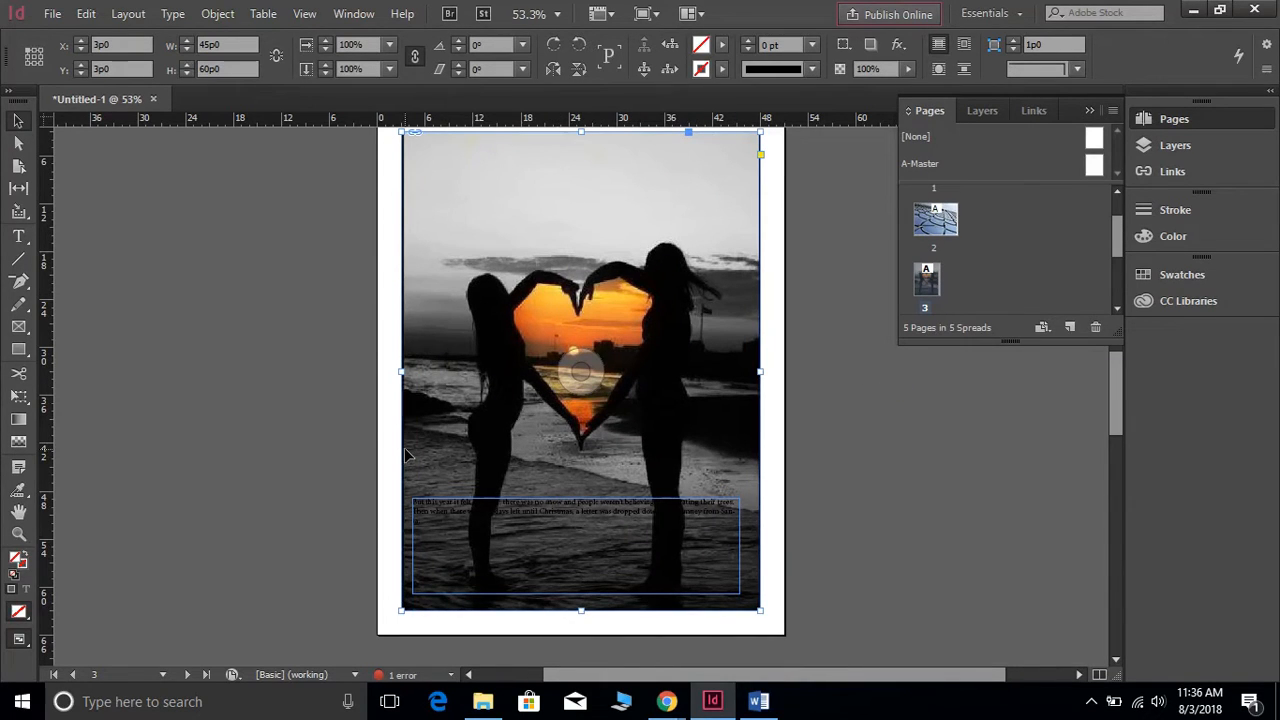
Apply Fill Frame Proportionally to the Ferris wheel picture frame on page 4
{"action": "scroll", "coordinate": [338, 433], "scroll_direction": "down", "scroll_amount": 5}
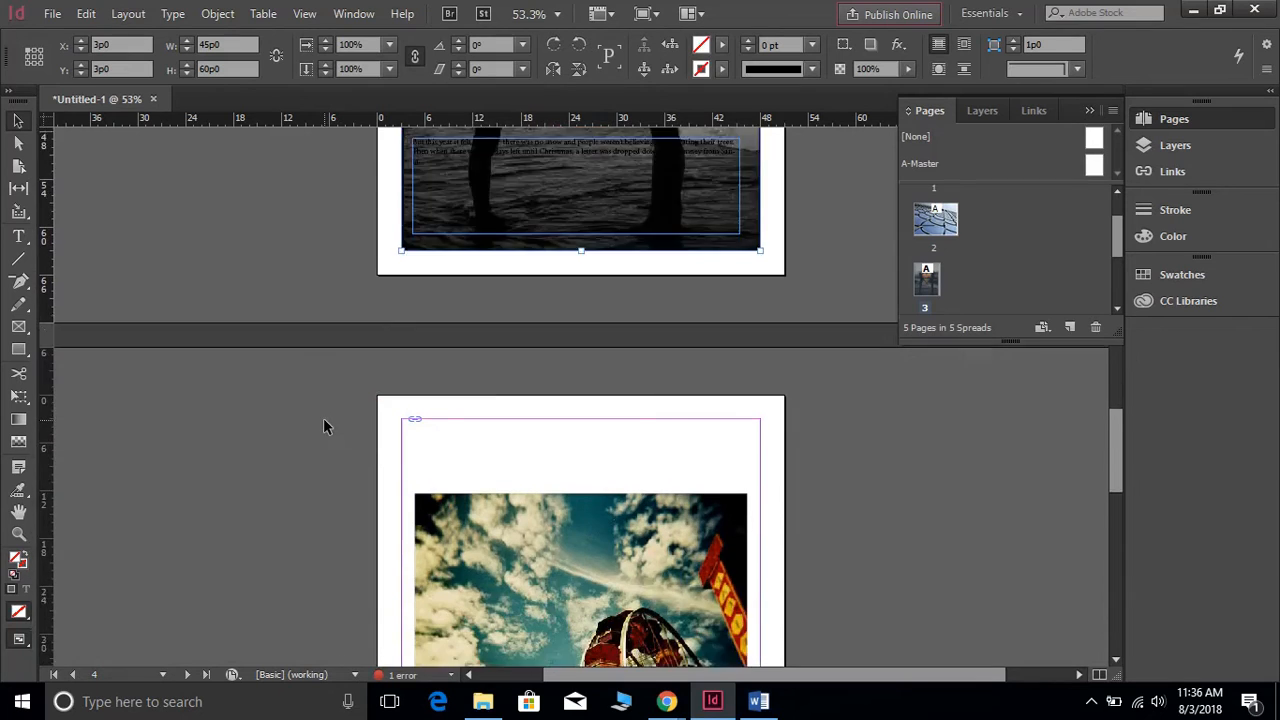
{"action": "scroll", "coordinate": [323, 418], "scroll_direction": "down", "scroll_amount": 5}
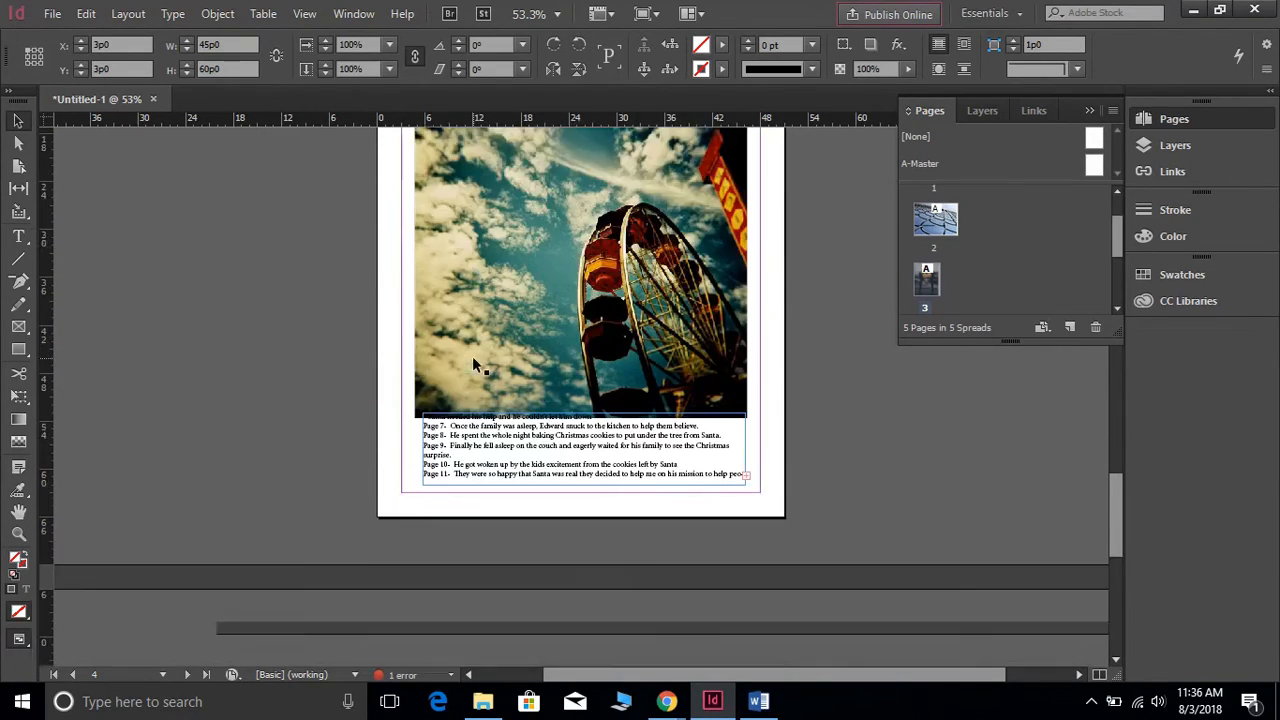
{"action": "scroll", "coordinate": [473, 365], "scroll_direction": "down", "scroll_amount": 5}
{"action": "scroll", "coordinate": [473, 365], "scroll_direction": "up", "scroll_amount": 2}
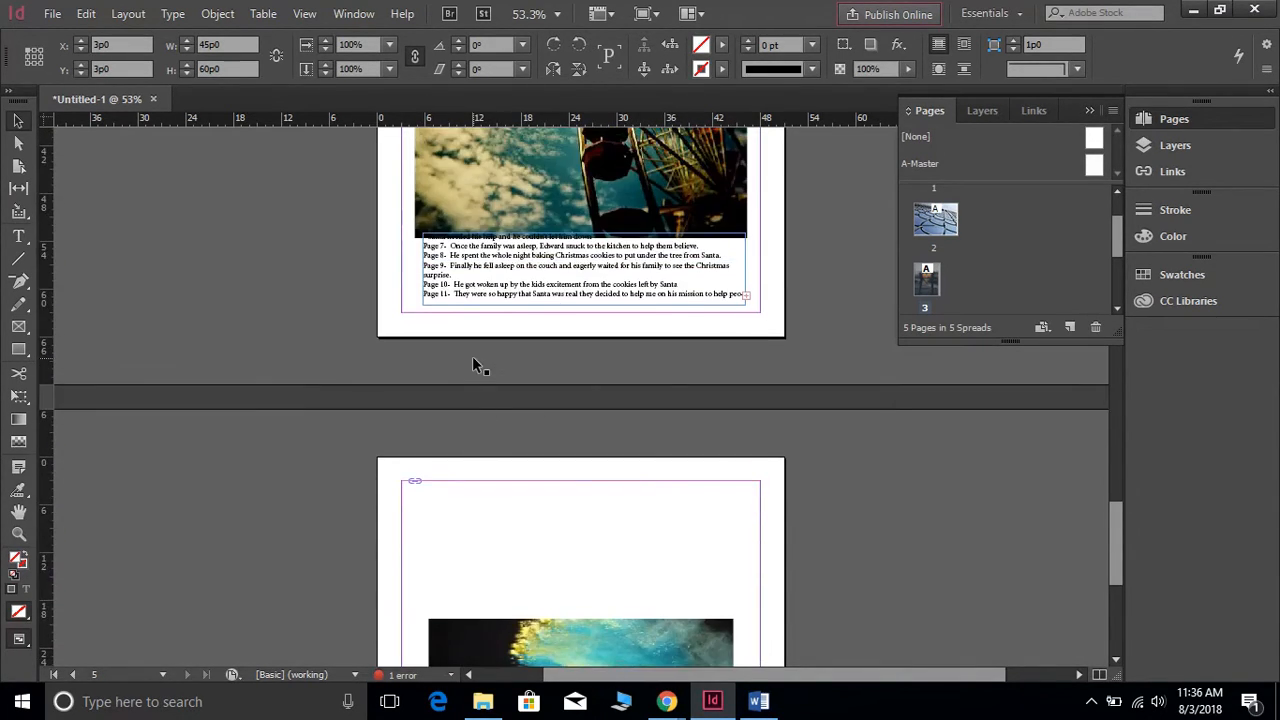
{"action": "scroll", "coordinate": [478, 365], "scroll_direction": "up", "scroll_amount": 5}
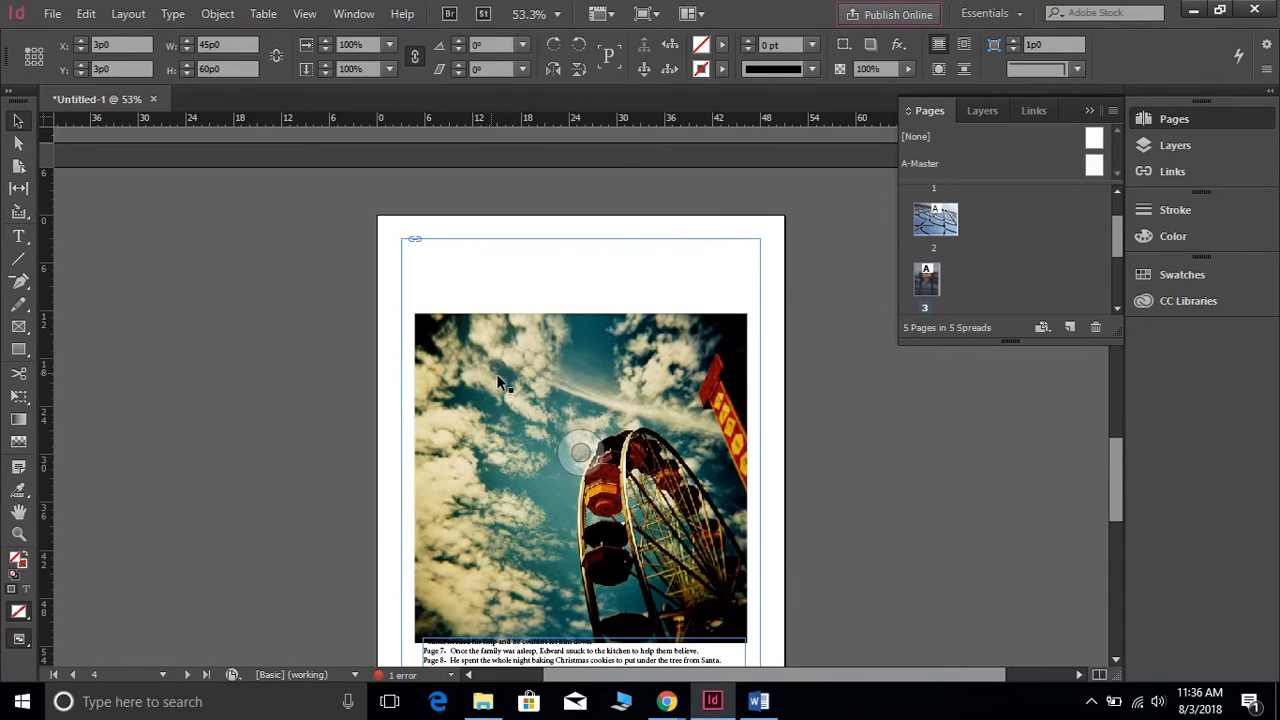
{"action": "left_click", "coordinate": [512, 393]}
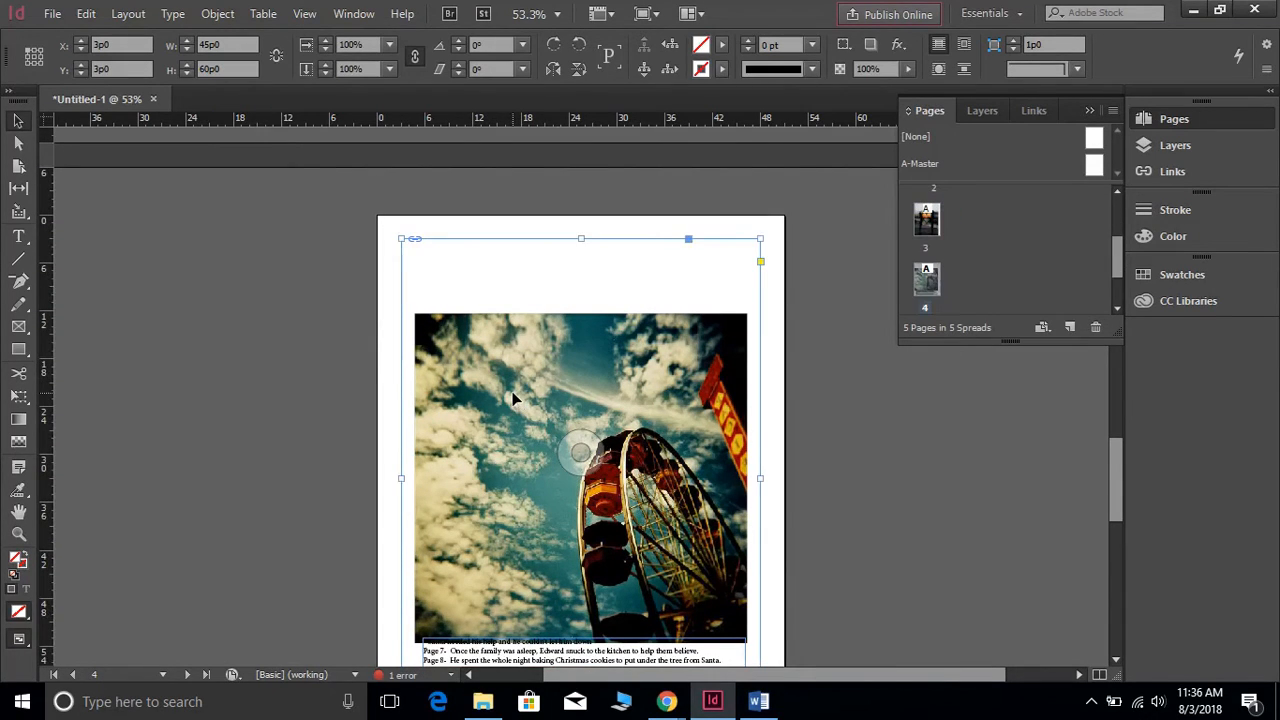
{"action": "right_click", "coordinate": [512, 391]}
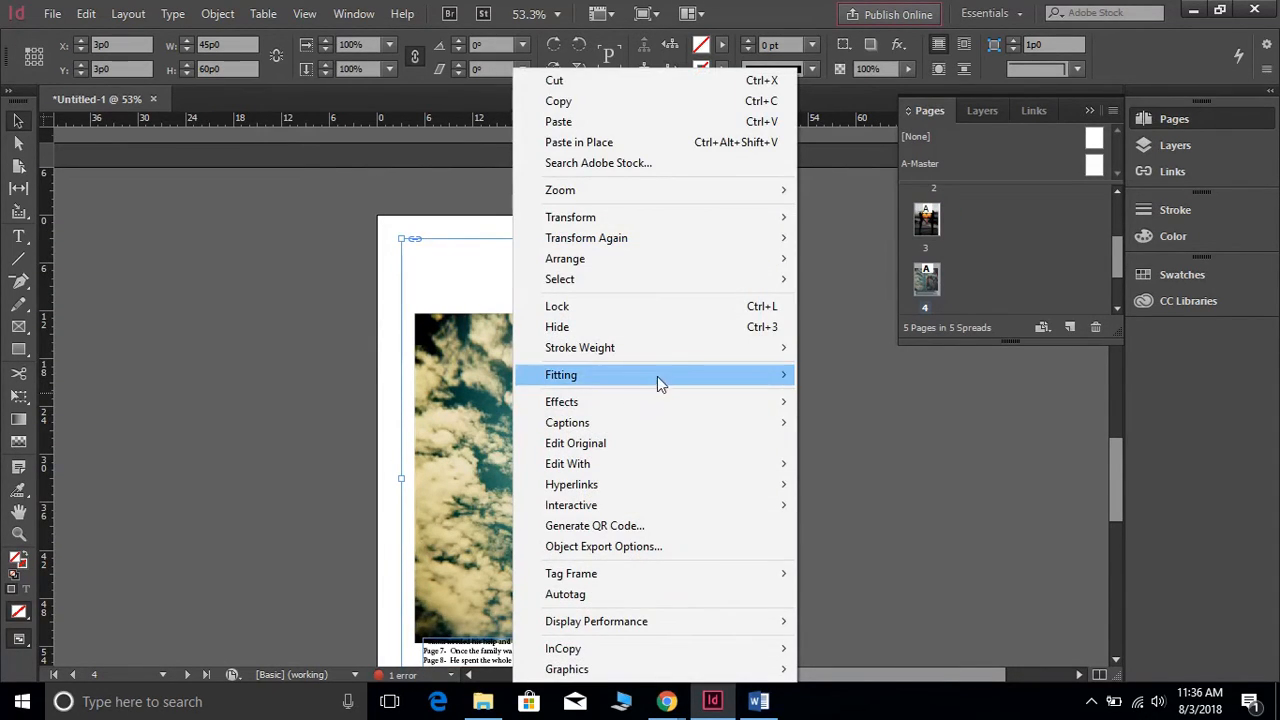
{"action": "mouse_move", "coordinate": [726, 384]}
{"action": "left_click", "coordinate": [832, 386]}
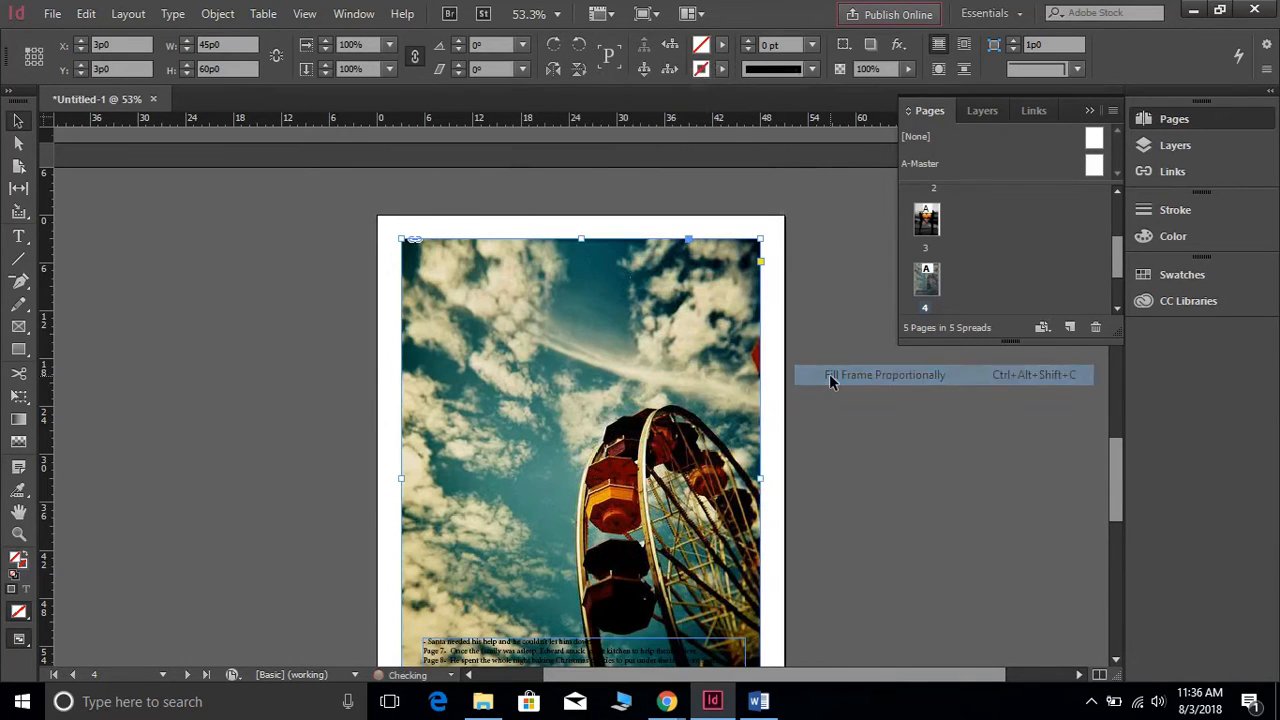
{"action": "scroll", "coordinate": [474, 372], "scroll_direction": "down", "scroll_amount": 3}
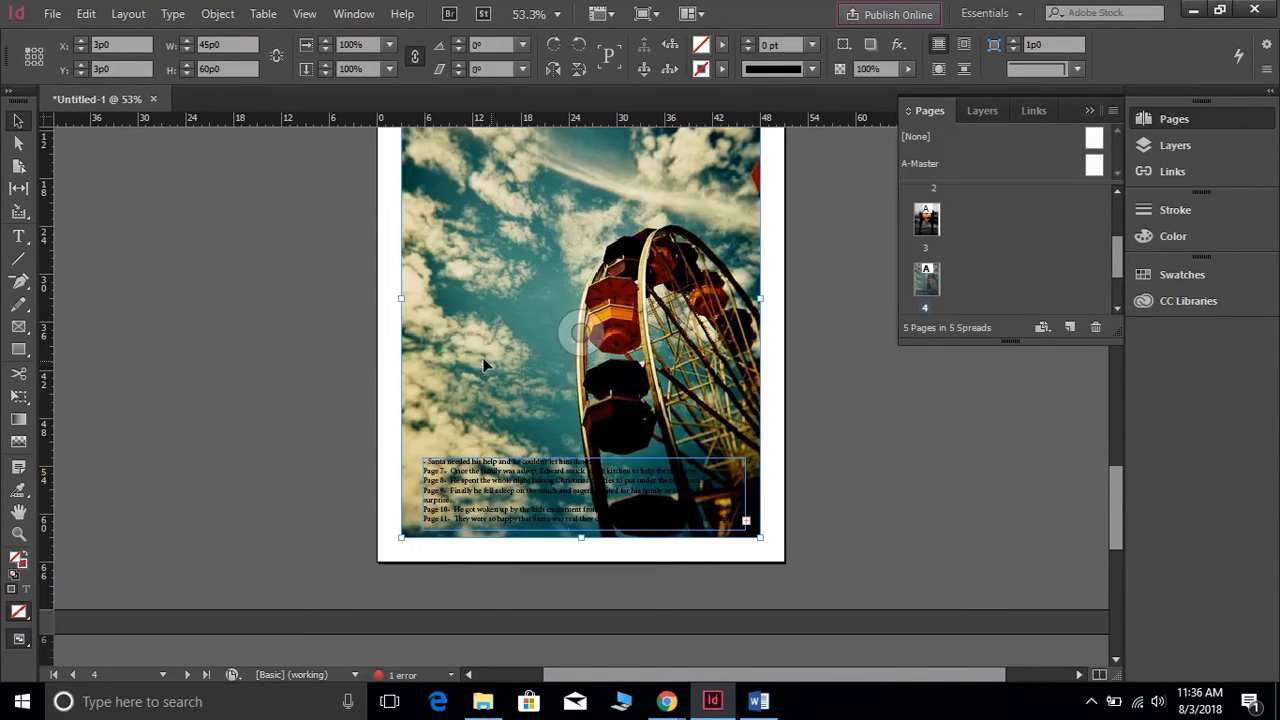
Shift the Ferris wheel picture to the left inside its frame so the red sign falls within the frame
{"action": "left_click", "coordinate": [18, 143]}
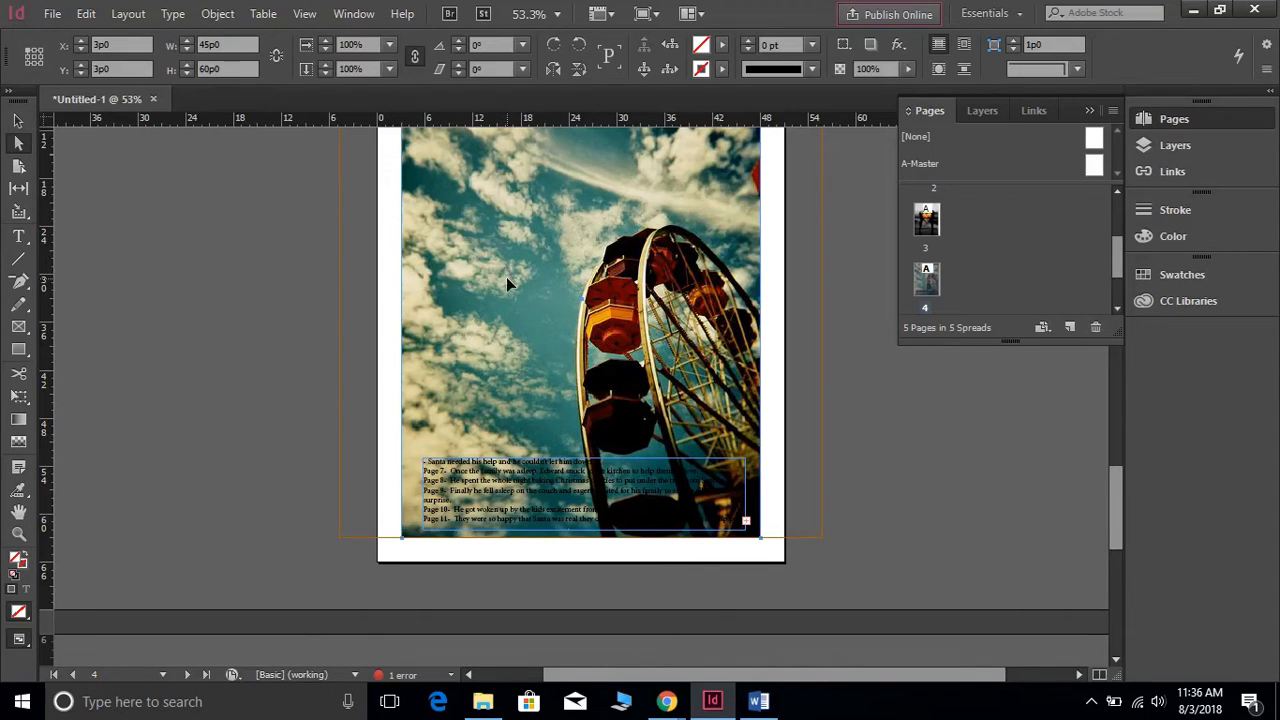
{"action": "left_click_drag", "start_coordinate": [506, 277], "coordinate": [453, 280]}
{"action": "scroll", "coordinate": [460, 295], "scroll_direction": "up", "scroll_amount": 3}
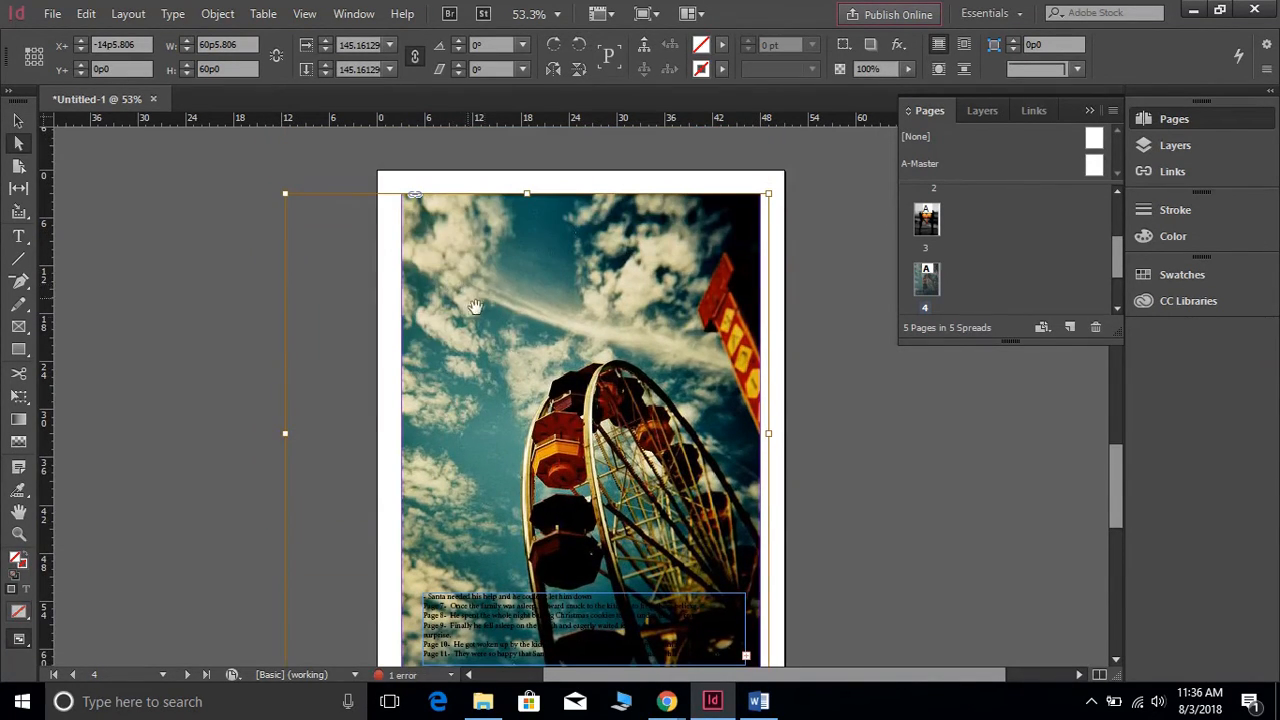
{"action": "scroll", "coordinate": [524, 375], "scroll_direction": "down", "scroll_amount": 3}
{"action": "scroll", "coordinate": [524, 375], "scroll_direction": "up", "scroll_amount": 2}
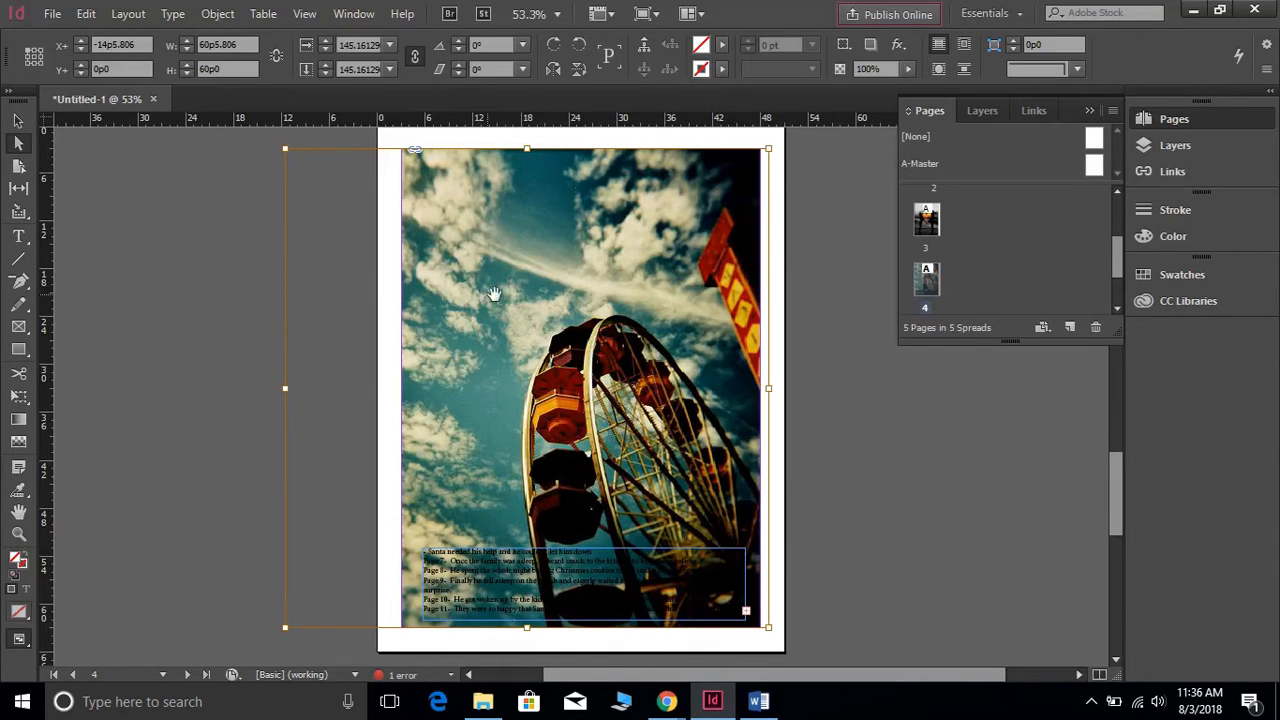
Apply Fit Content Proportionally to the Ferris wheel picture on page 4
{"action": "right_click", "coordinate": [538, 288]}
{"action": "mouse_move", "coordinate": [754, 400]}
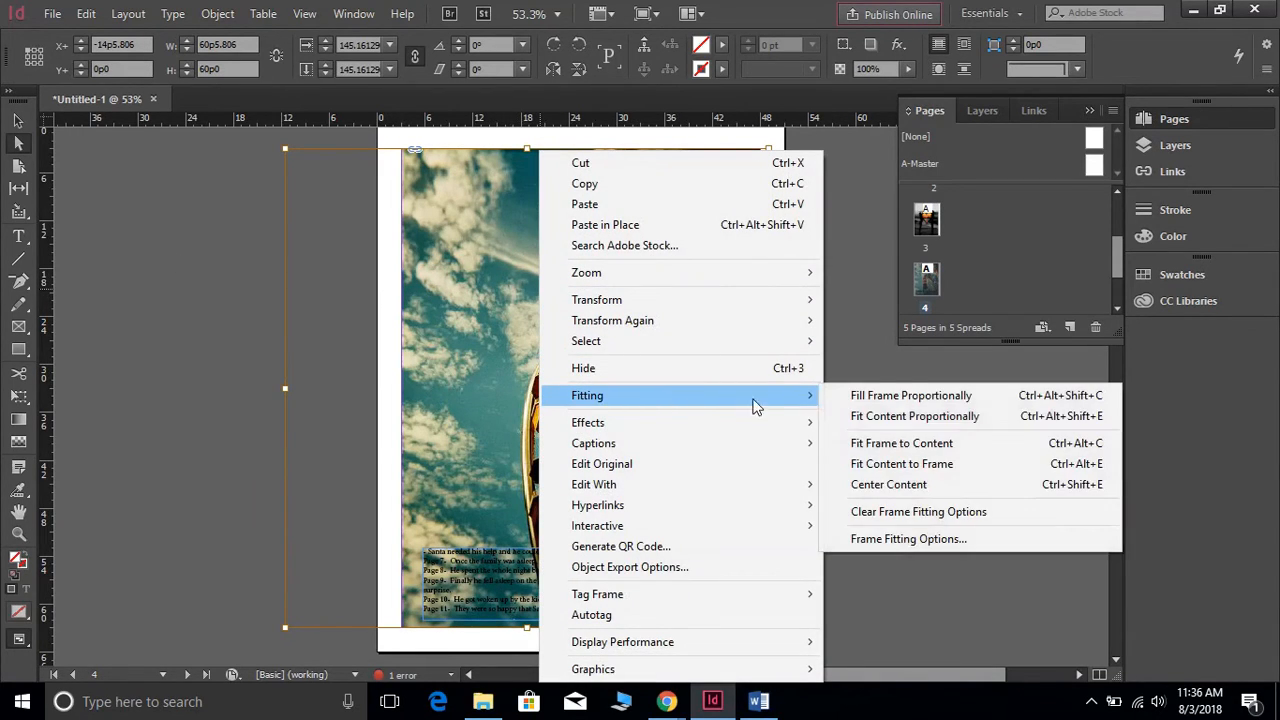
{"action": "left_click", "coordinate": [870, 416]}
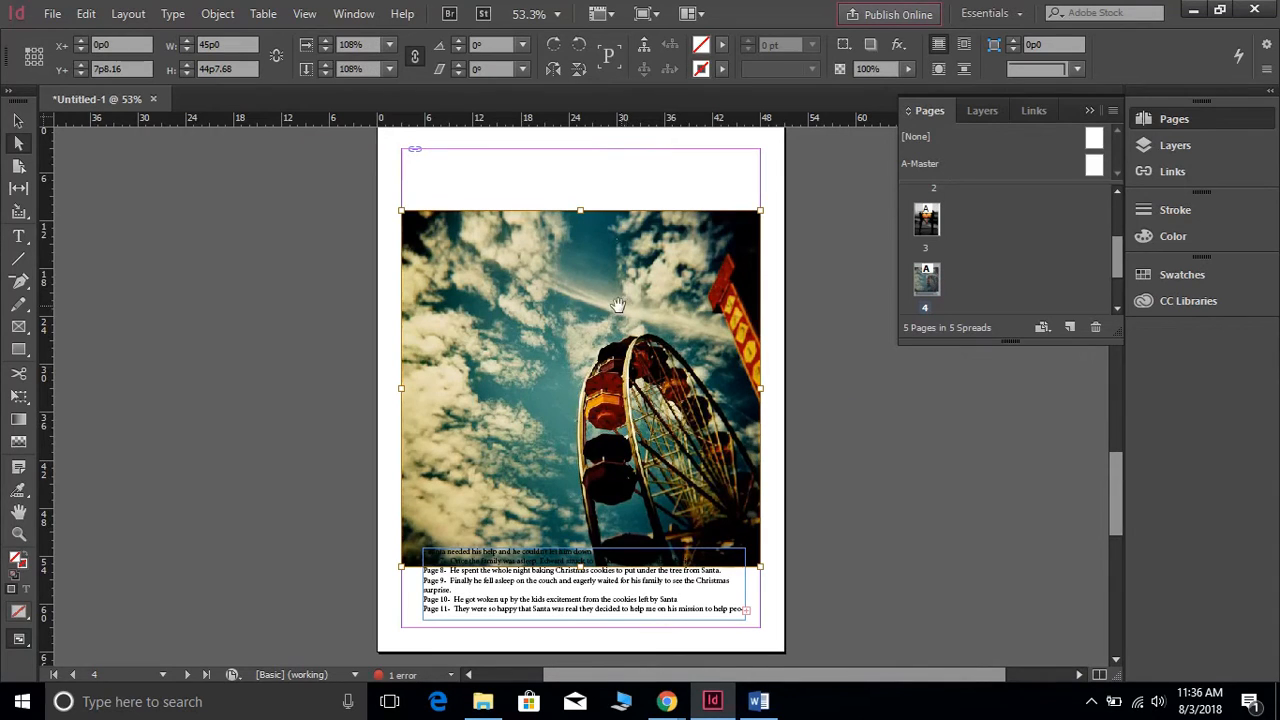
{"action": "left_click", "coordinate": [567, 183]}
Trim the frame's top and bottom edges to the Ferris wheel picture, 44p7.5 high, and move it down to page 4's bottom margin
{"action": "left_click", "coordinate": [18, 120]}
{"action": "left_click", "coordinate": [471, 189]}
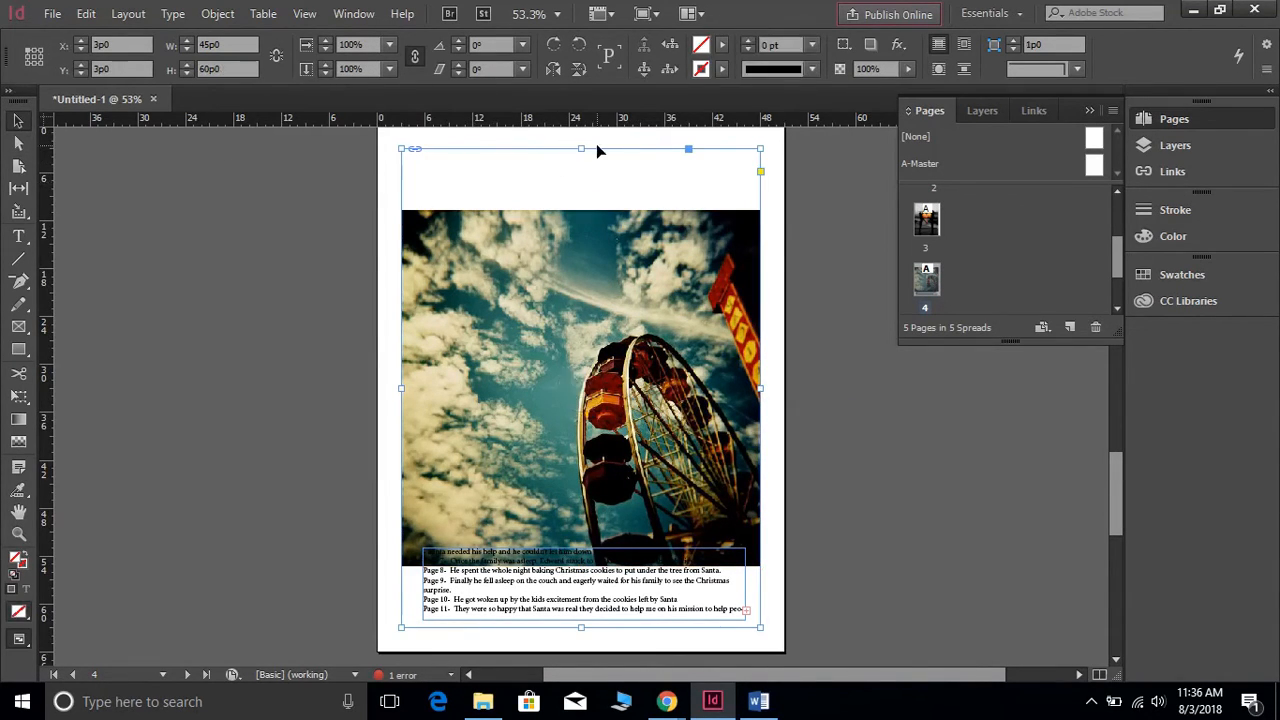
{"action": "left_click_drag", "start_coordinate": [582, 148], "coordinate": [582, 210]}
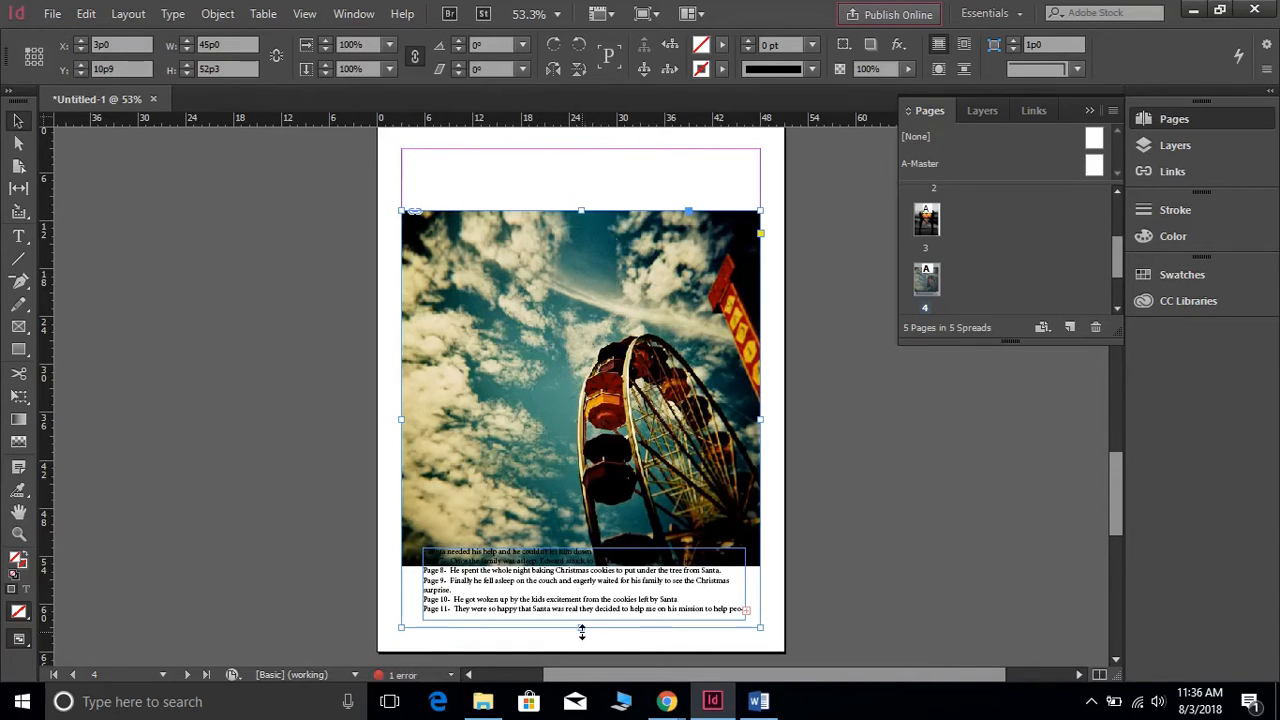
{"action": "left_click_drag", "start_coordinate": [582, 632], "coordinate": [580, 565]}
{"action": "left_click_drag", "start_coordinate": [557, 430], "coordinate": [549, 369]}
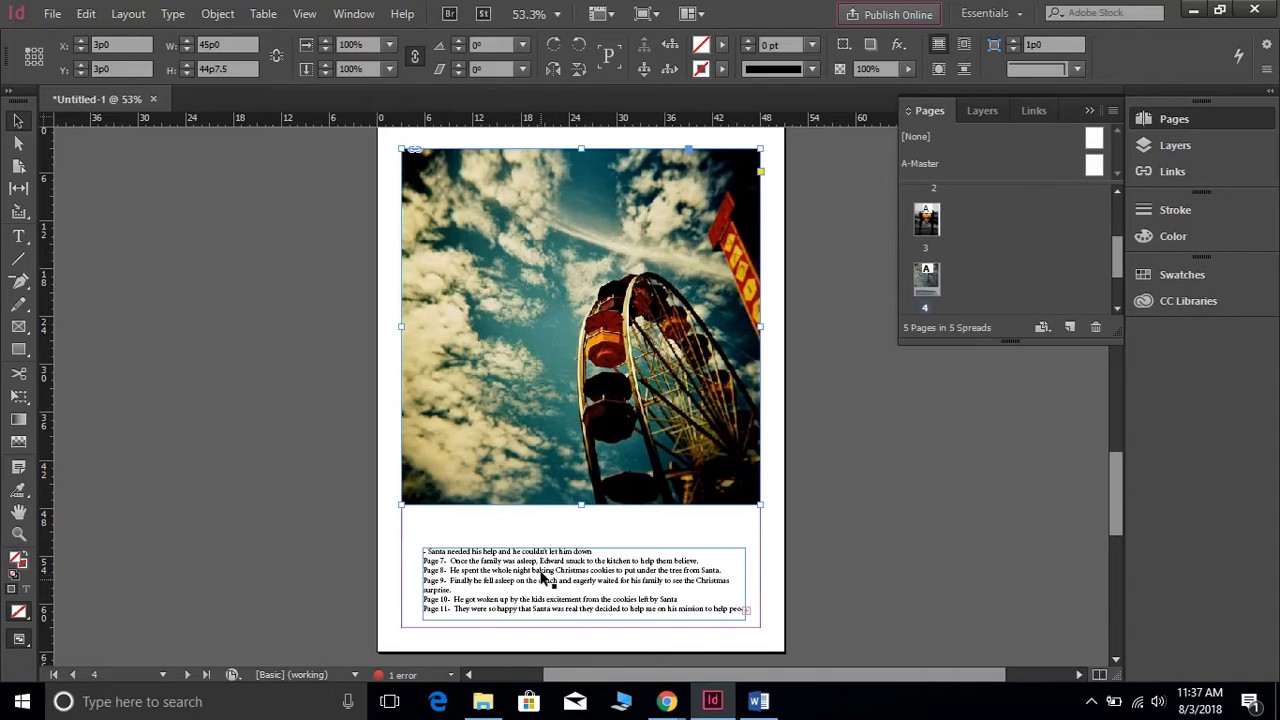
{"action": "left_click_drag", "start_coordinate": [531, 455], "coordinate": [534, 586]}
Move page 4's text frame above the picture to the top-left margin corner, at X 3p0 and Y 3p0
{"action": "key", "text": "t"}
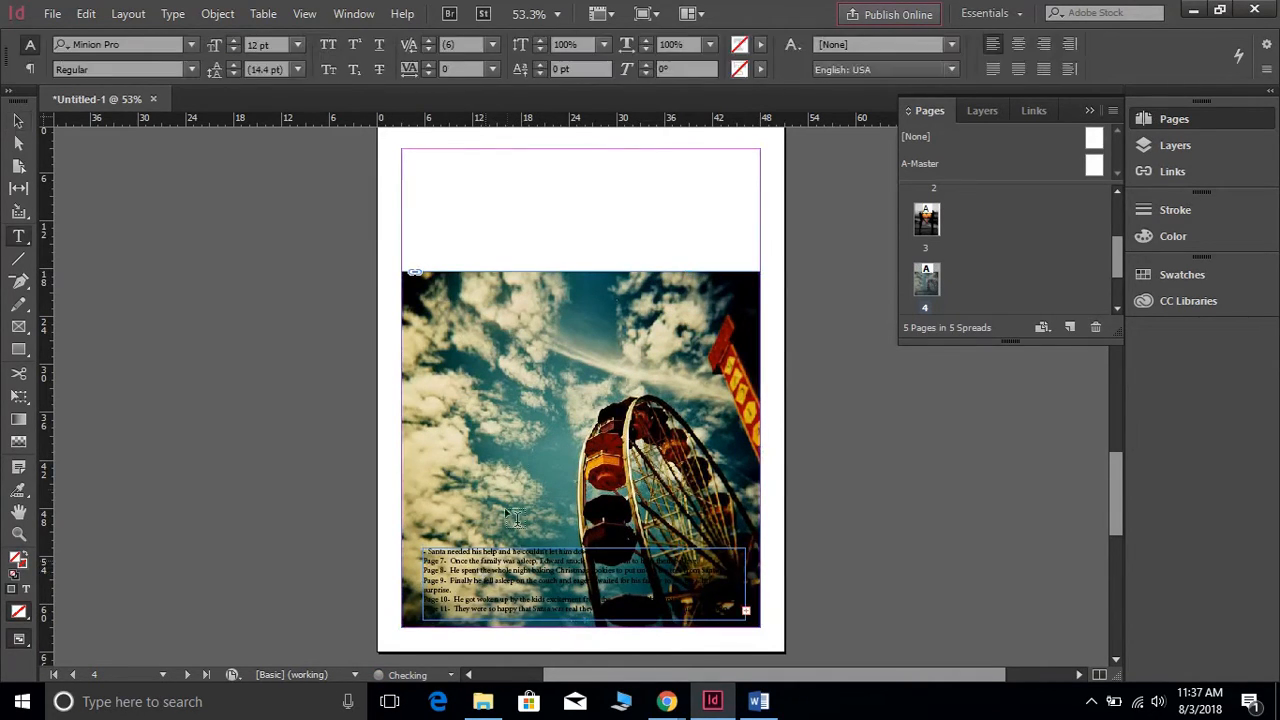
{"action": "left_click", "coordinate": [489, 595]}
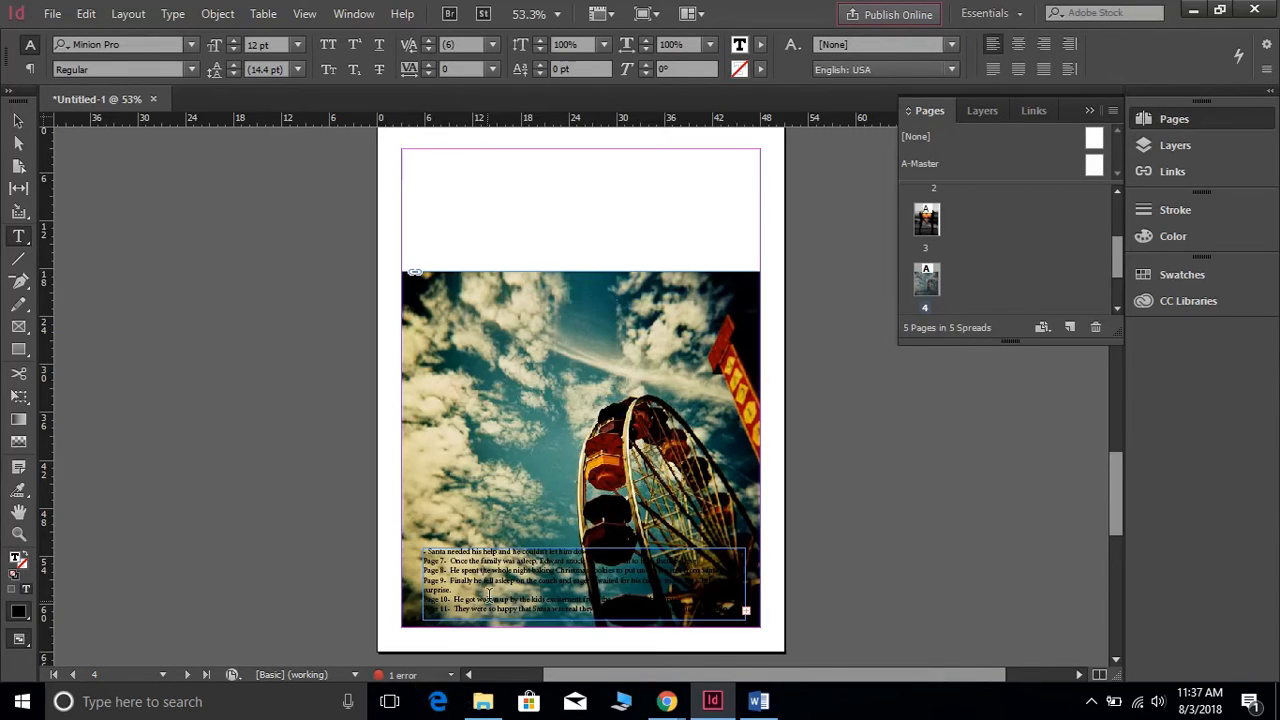
{"action": "key", "text": "Escape"}
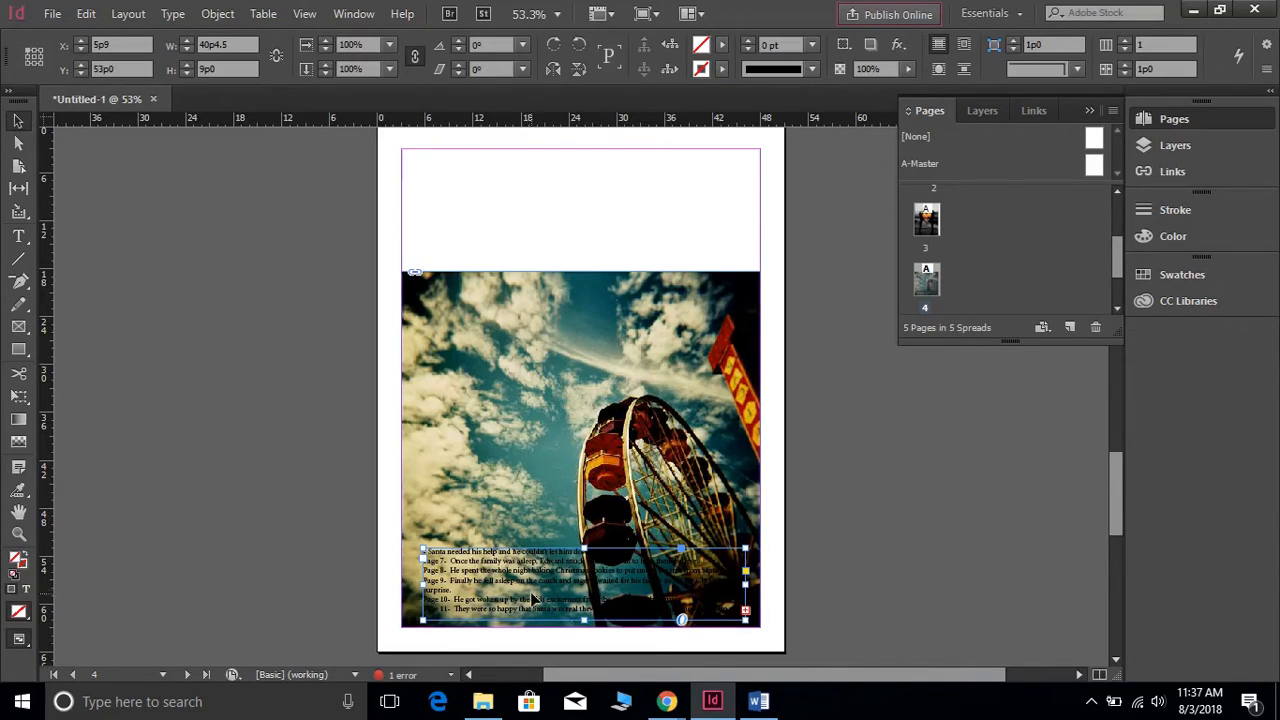
{"action": "left_click_drag", "start_coordinate": [534, 592], "coordinate": [509, 179]}
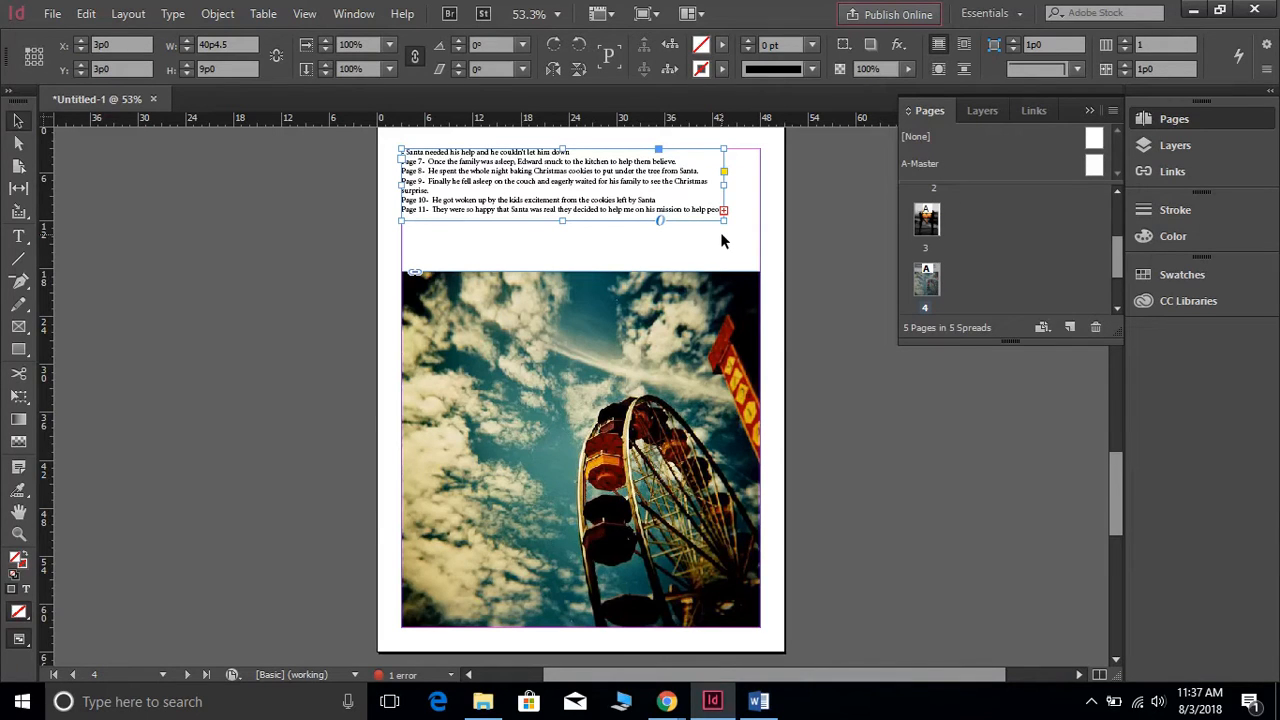
{"action": "scroll", "coordinate": [585, 378], "scroll_direction": "down", "scroll_amount": 5}
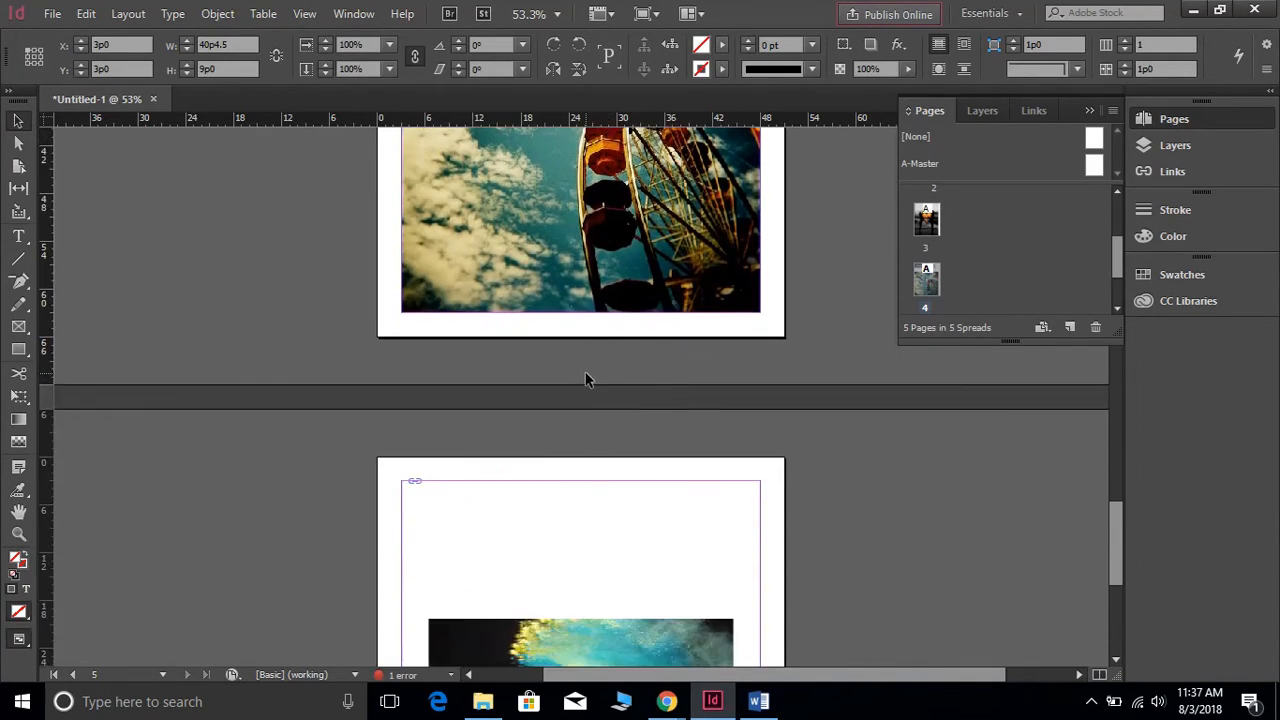
{"action": "scroll", "coordinate": [585, 378], "scroll_direction": "down", "scroll_amount": 5}
{"action": "left_click", "coordinate": [606, 318]}
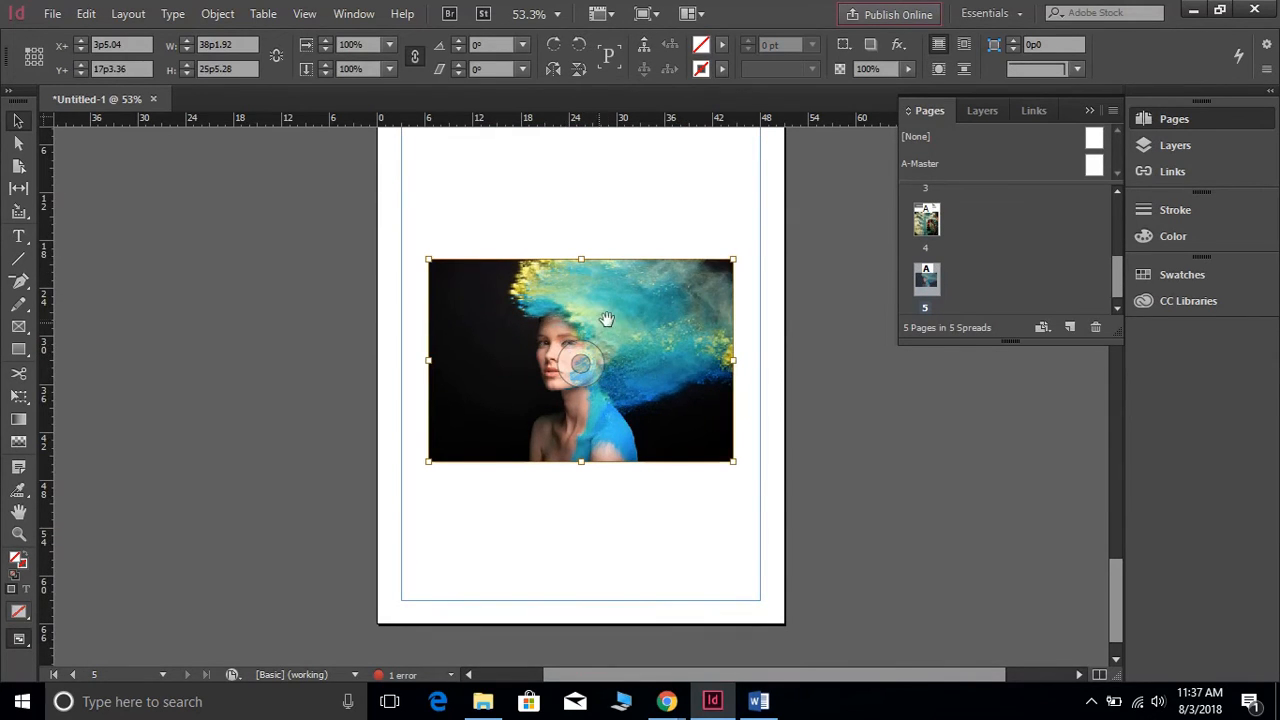
{"action": "right_click", "coordinate": [606, 318]}
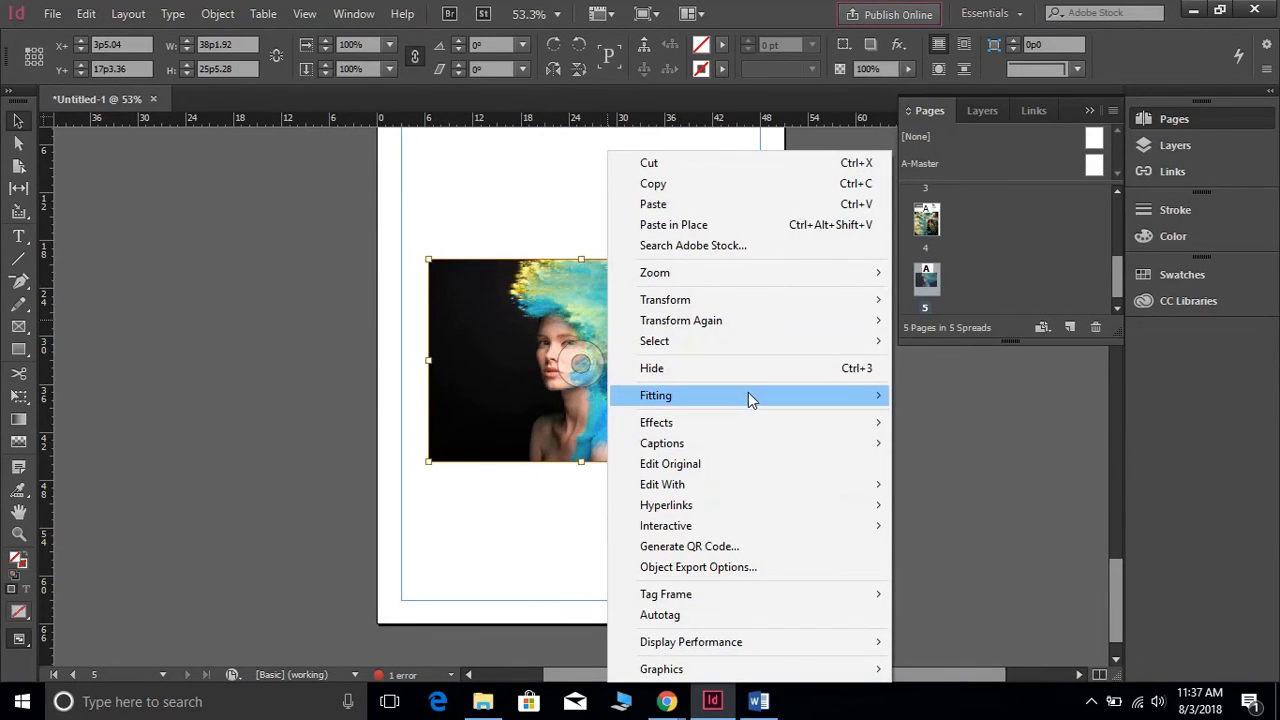
{"action": "mouse_move", "coordinate": [750, 397]}
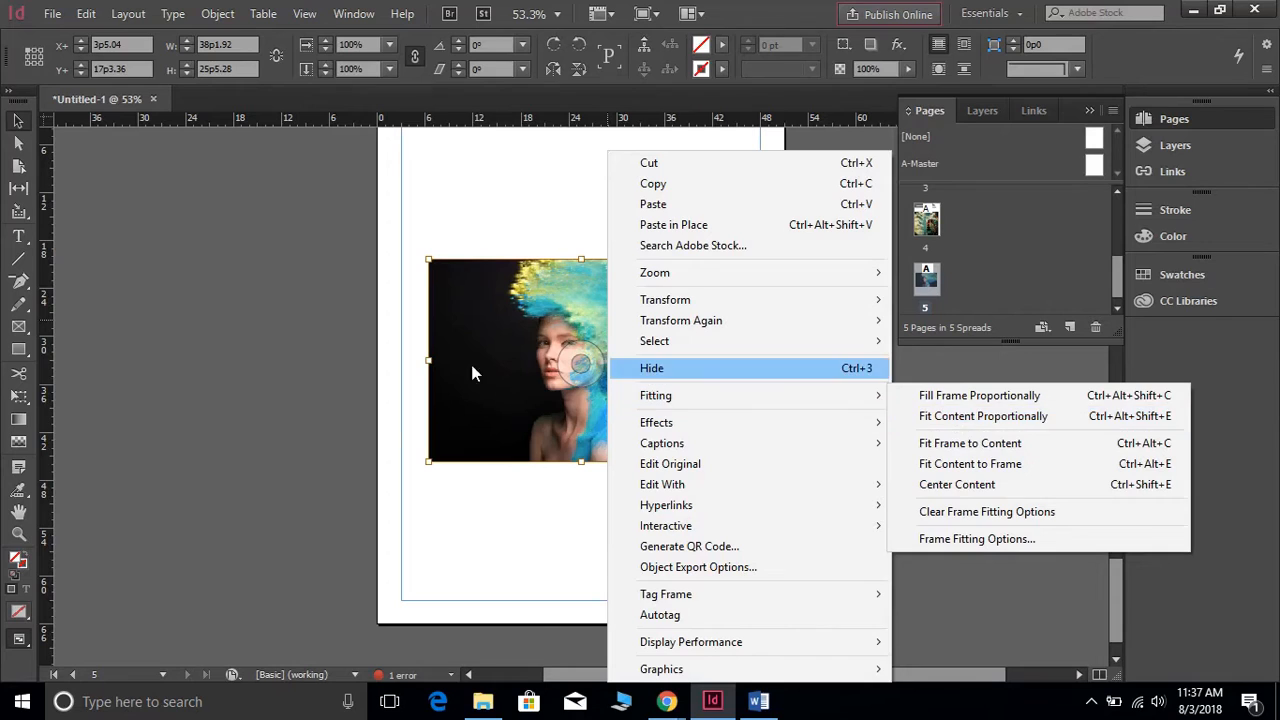
{"action": "left_click", "coordinate": [271, 291]}
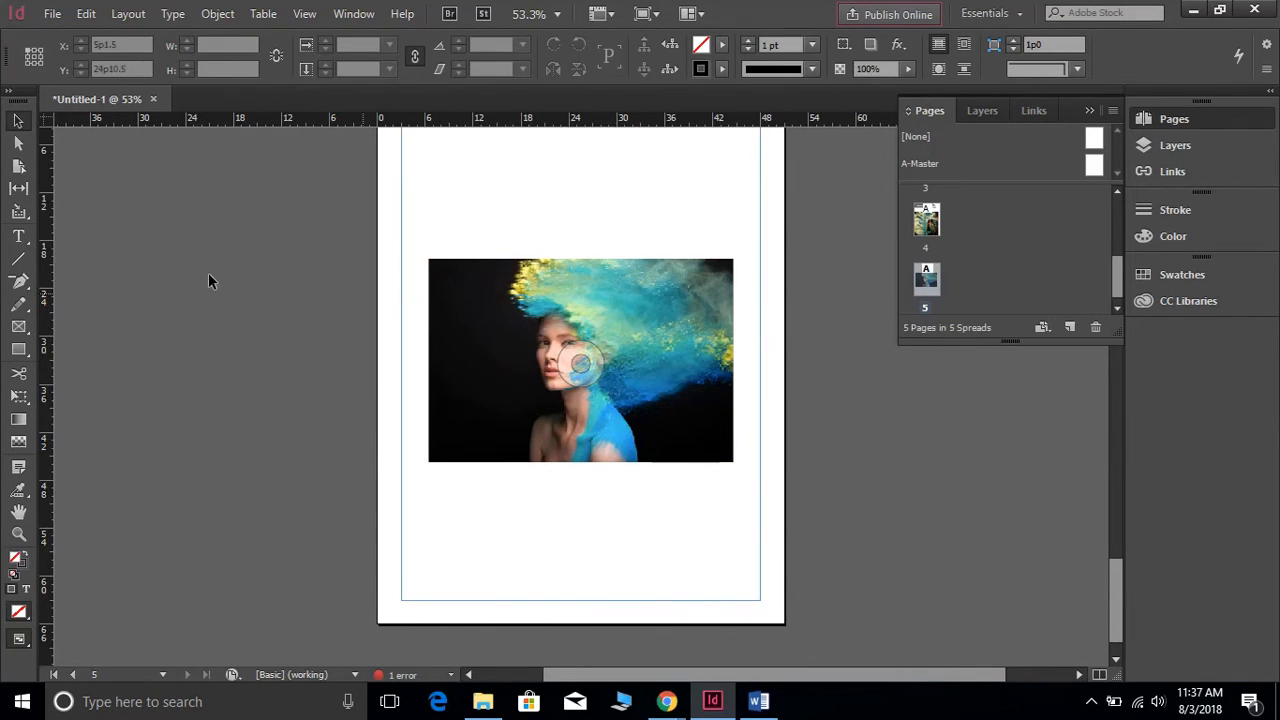
Use the Page tool to change page 5 to landscape orientation
{"action": "left_click", "coordinate": [18, 167]}
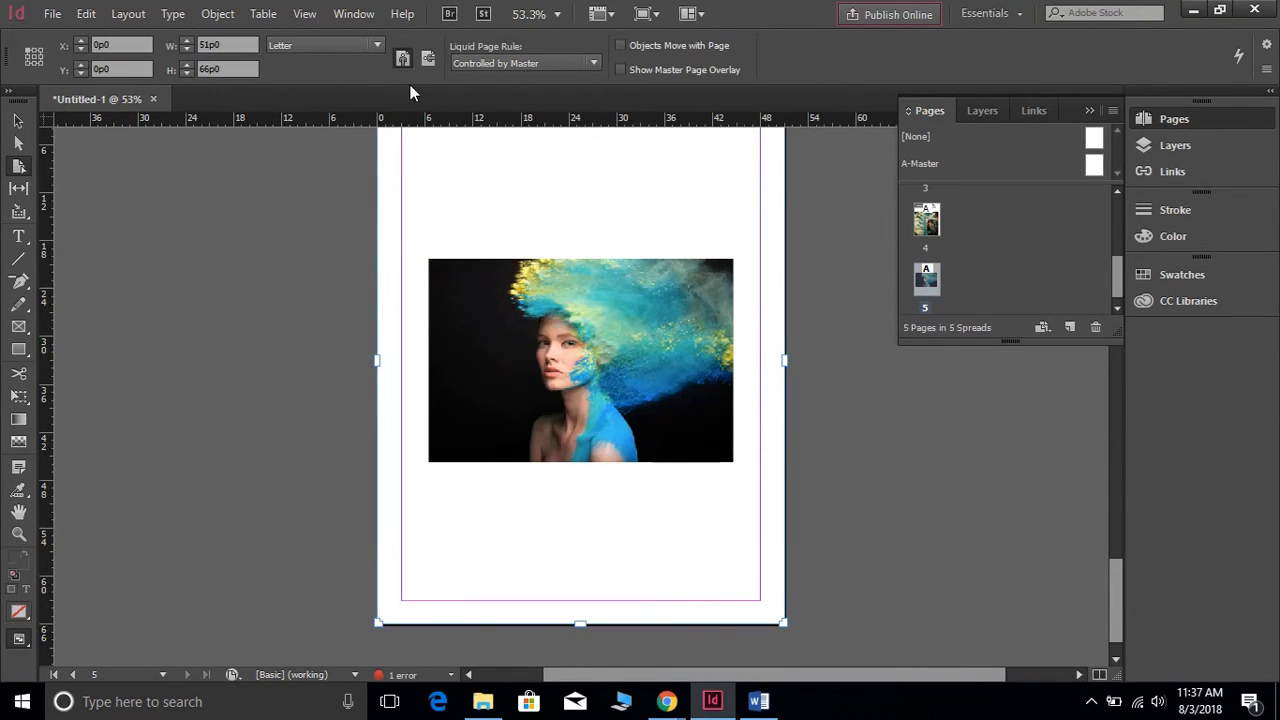
{"action": "left_click", "coordinate": [428, 60]}
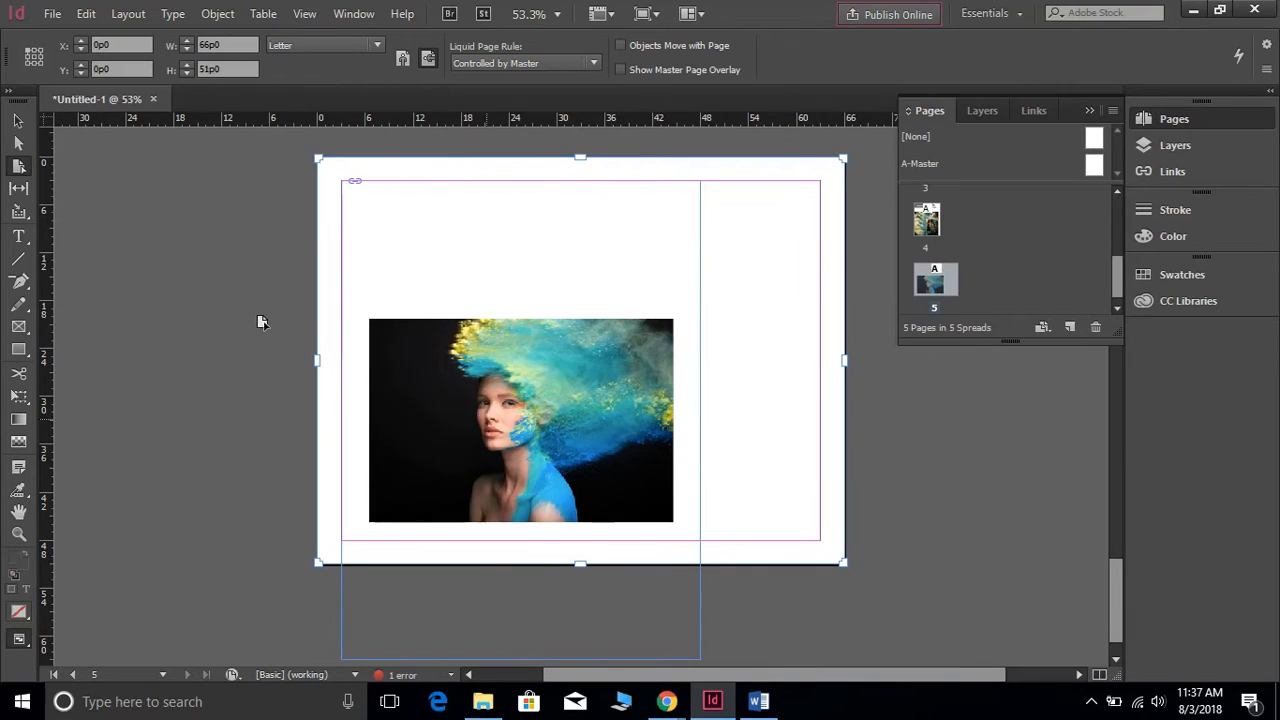
{"action": "left_click", "coordinate": [19, 119]}
Resize the portrait picture frame to page 5's margins, 60p0 wide and 45p0 high
{"action": "left_click", "coordinate": [701, 414]}
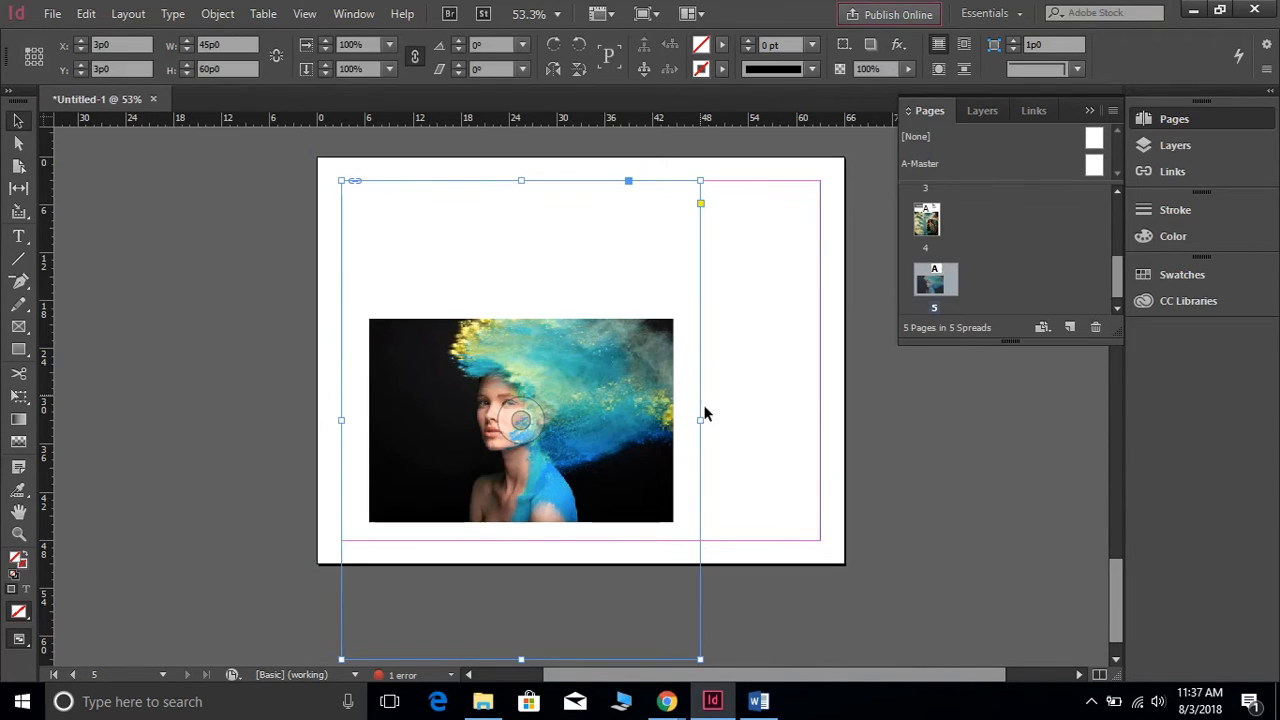
{"action": "left_click_drag", "start_coordinate": [697, 420], "coordinate": [820, 420]}
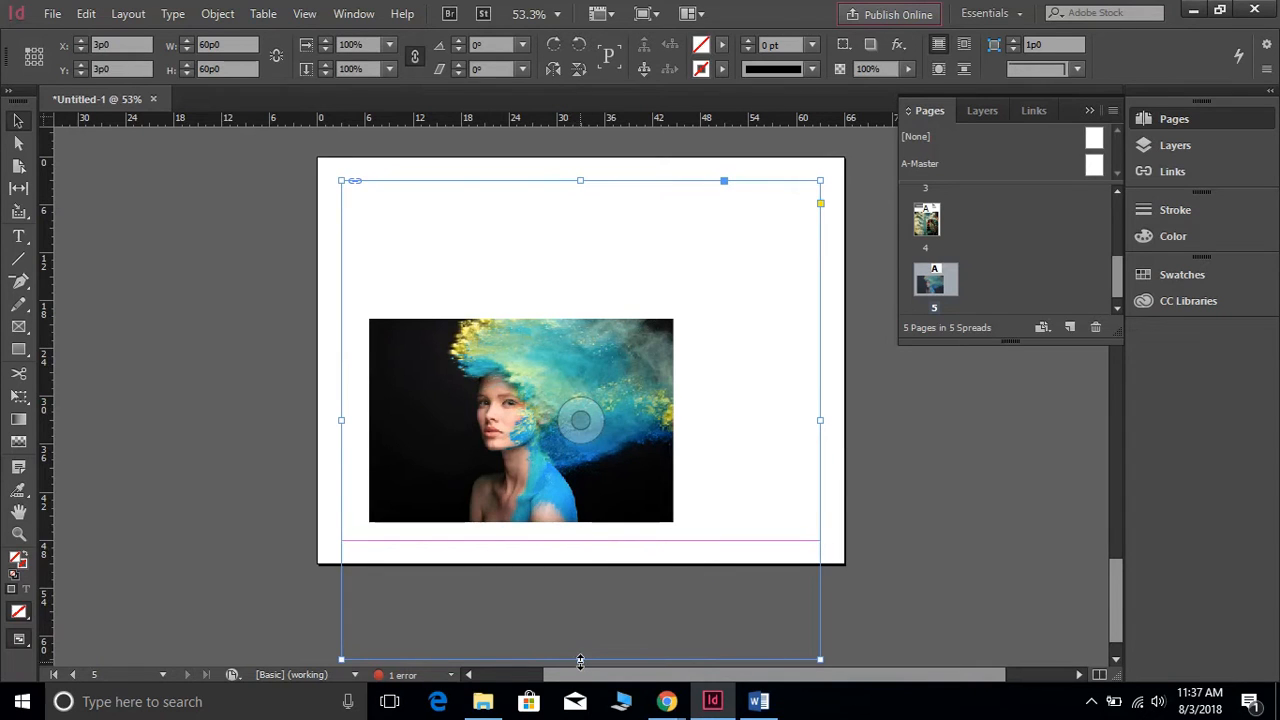
{"action": "left_click_drag", "start_coordinate": [580, 660], "coordinate": [582, 540]}
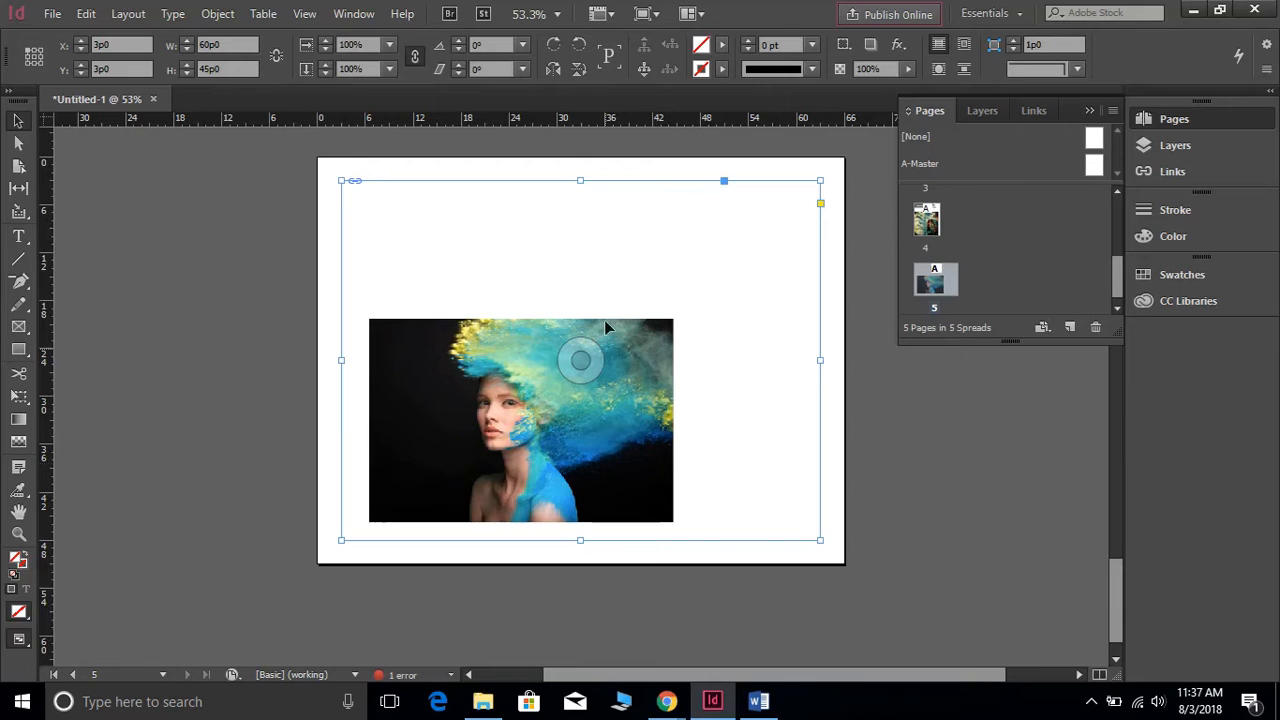
Apply Fill Frame Proportionally to the resized picture frame on page 5
{"action": "right_click", "coordinate": [617, 283]}
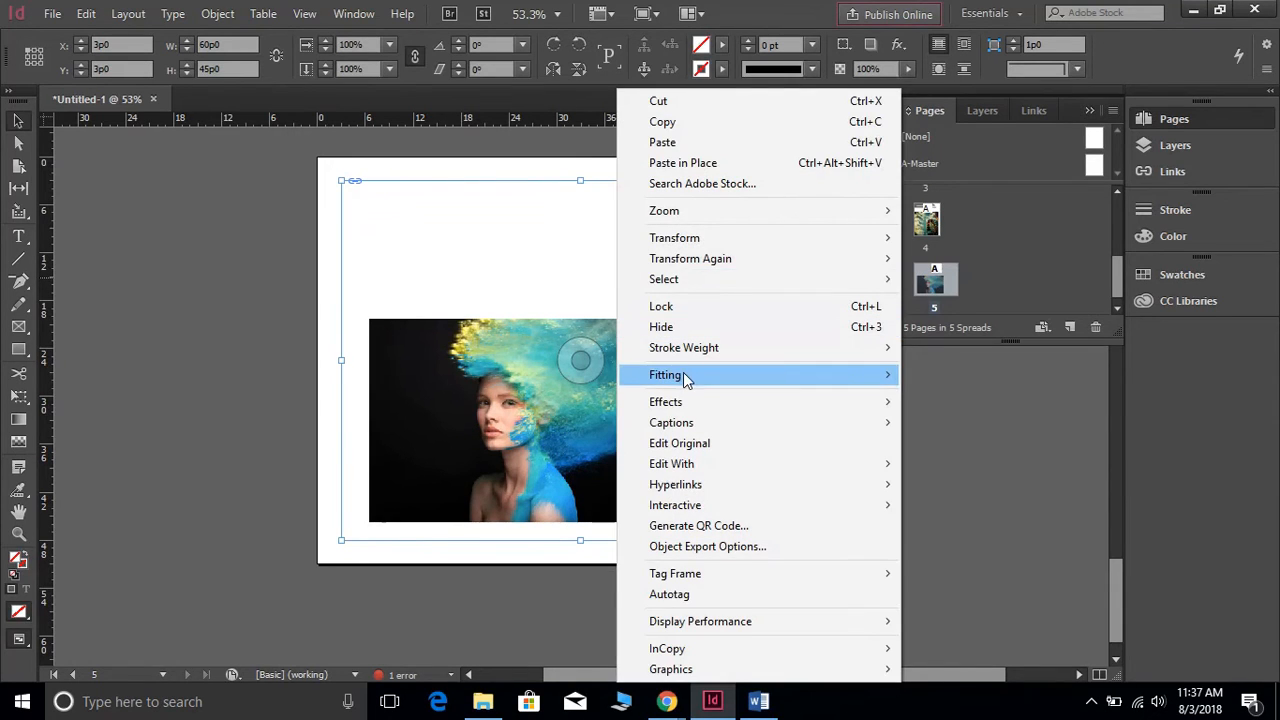
{"action": "mouse_move", "coordinate": [765, 381]}
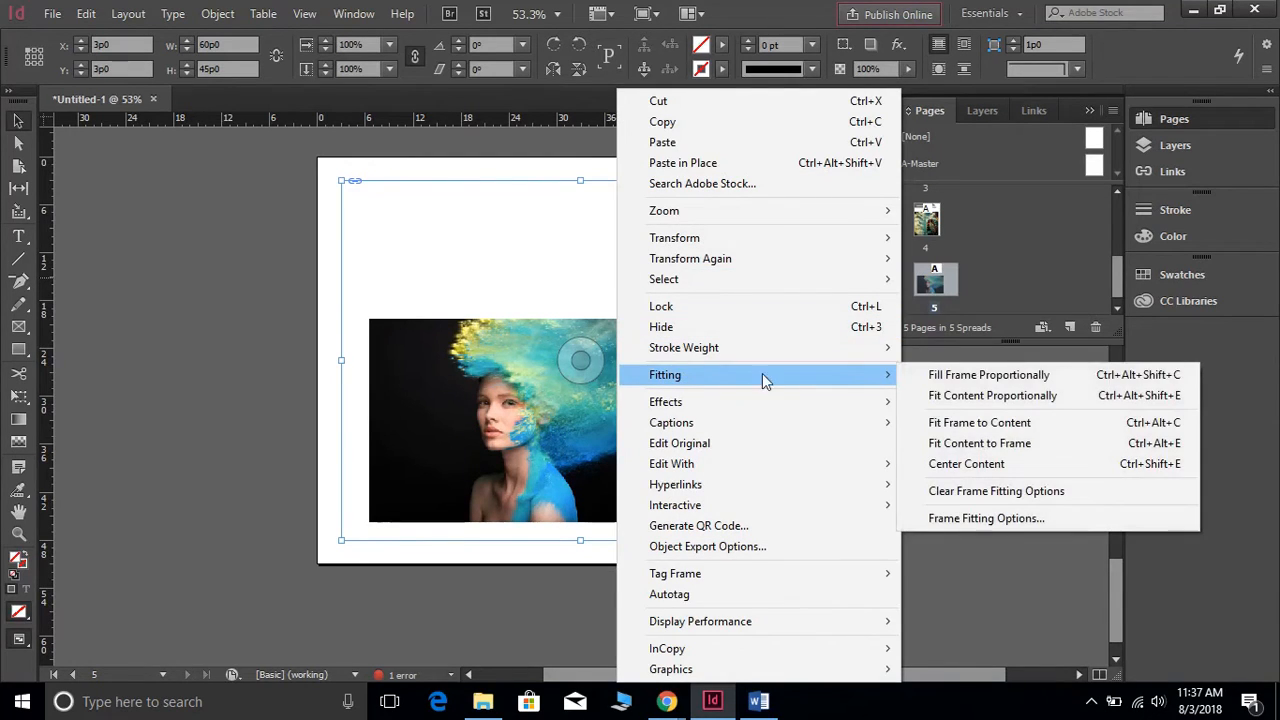
{"action": "left_click", "coordinate": [1040, 375]}
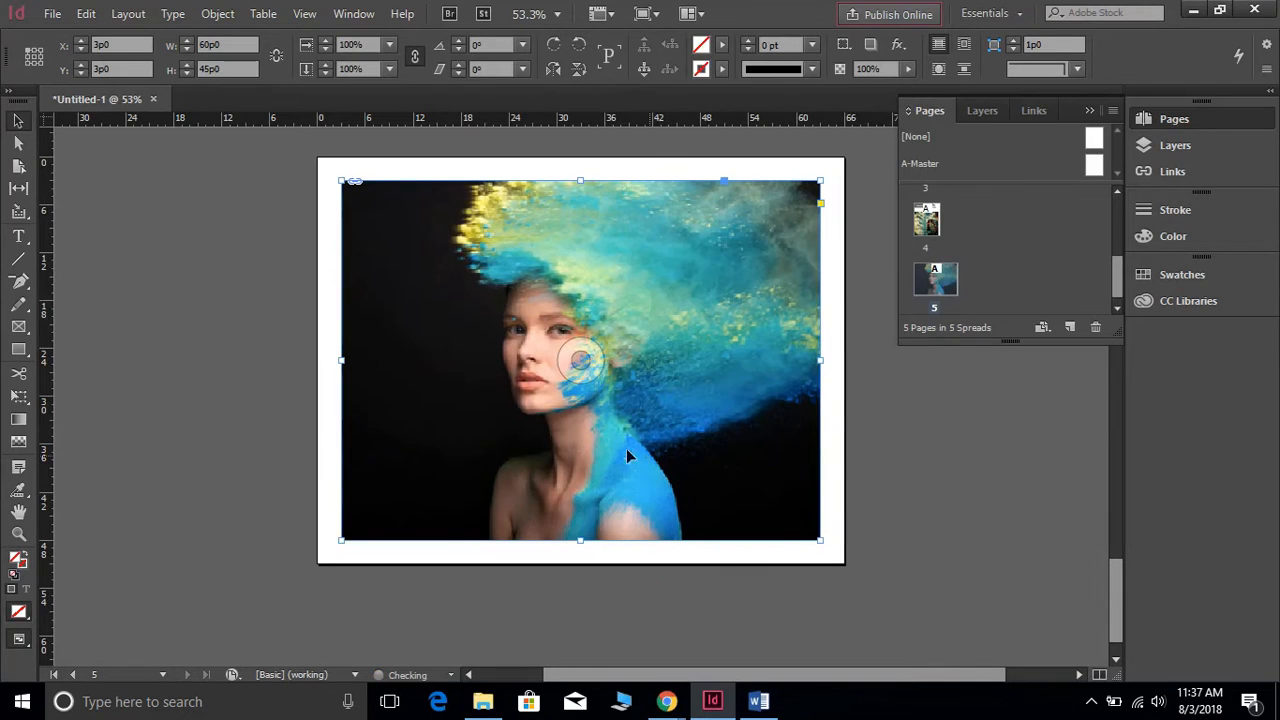
Set the display performance of the picture on page 5 to High Quality Display
{"action": "right_click", "coordinate": [706, 348]}
{"action": "mouse_move", "coordinate": [773, 628]}
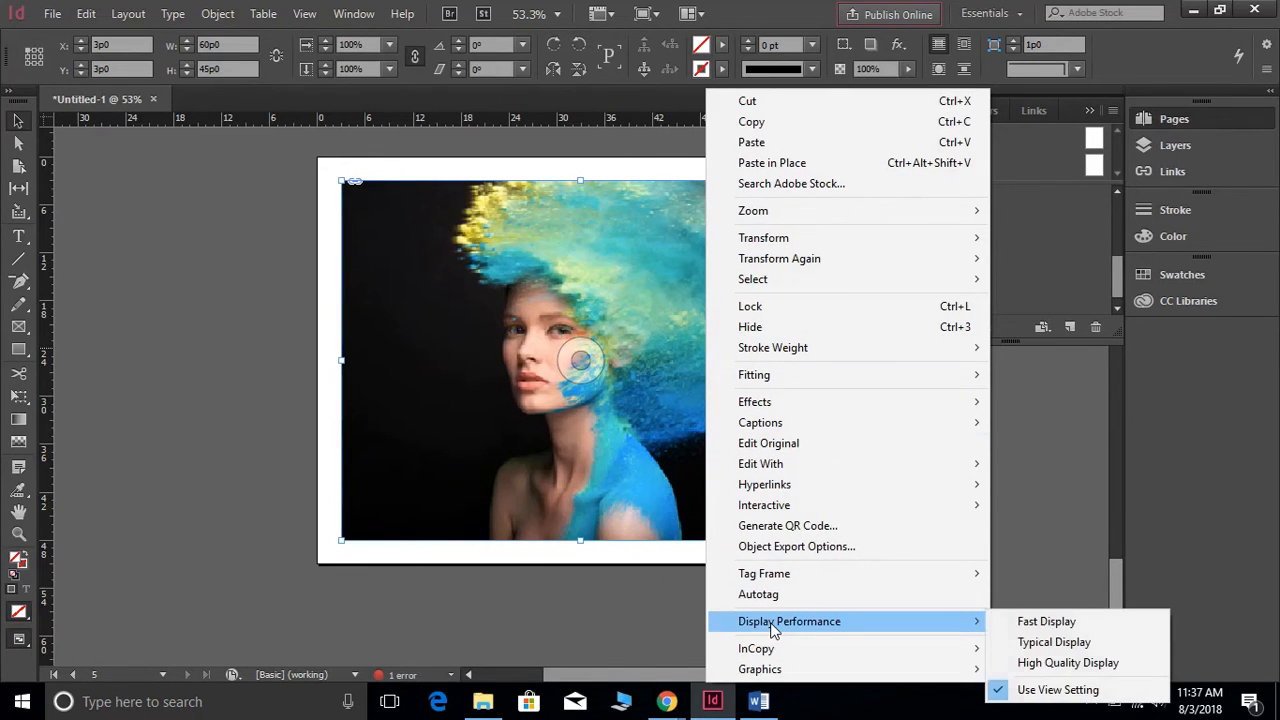
{"action": "left_click", "coordinate": [1053, 663]}
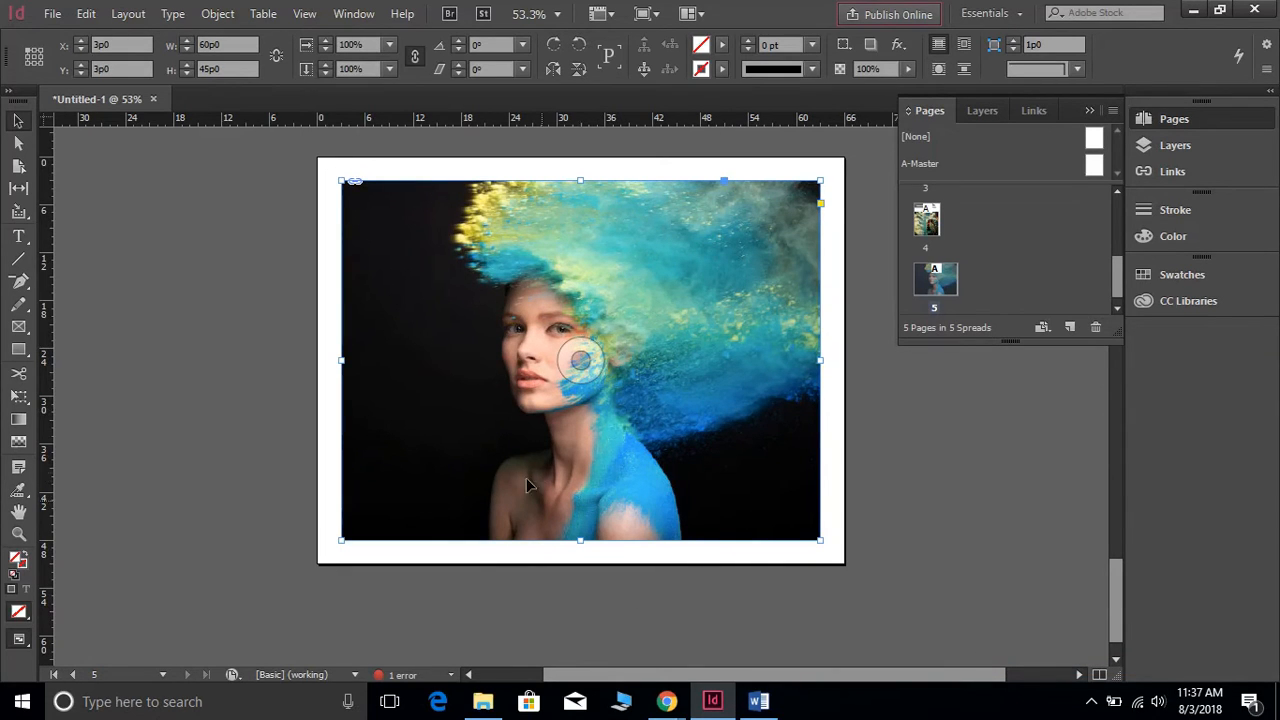
Set the display performance of the Ferris wheel picture on page 4 to High Quality Display
{"action": "scroll", "coordinate": [521, 433], "scroll_direction": "up", "scroll_amount": 10}
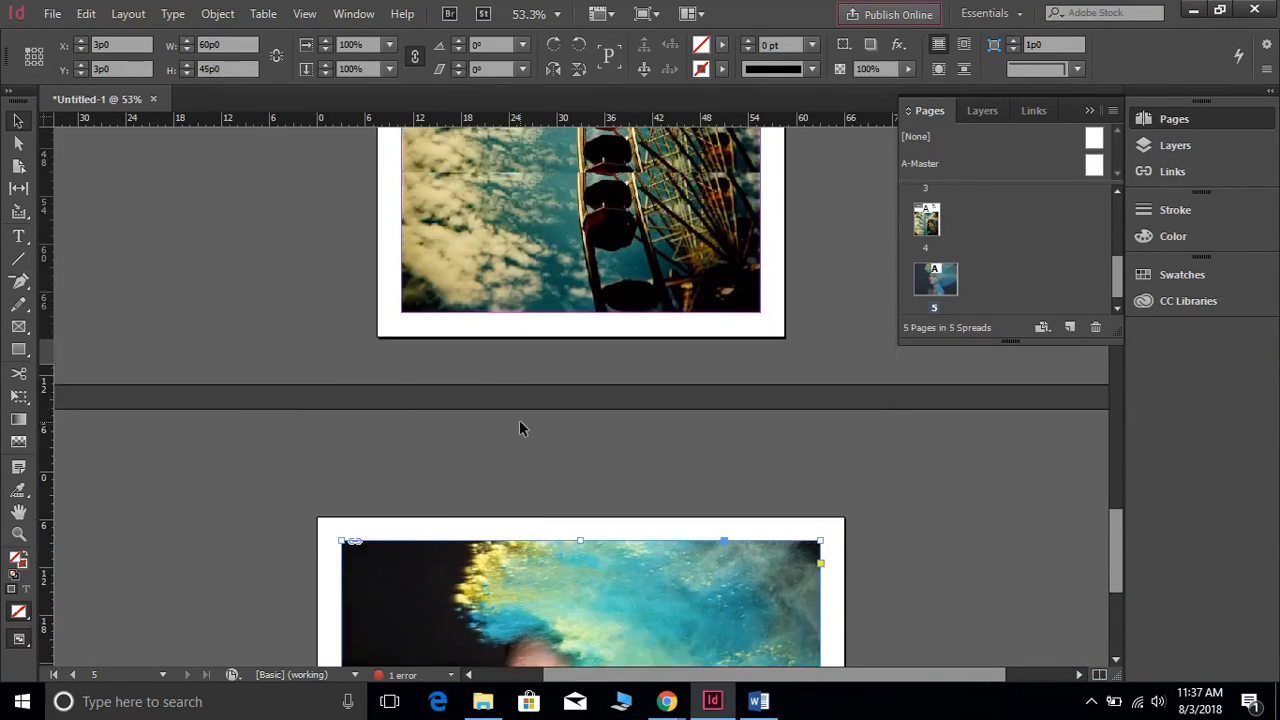
{"action": "left_click", "coordinate": [522, 428]}
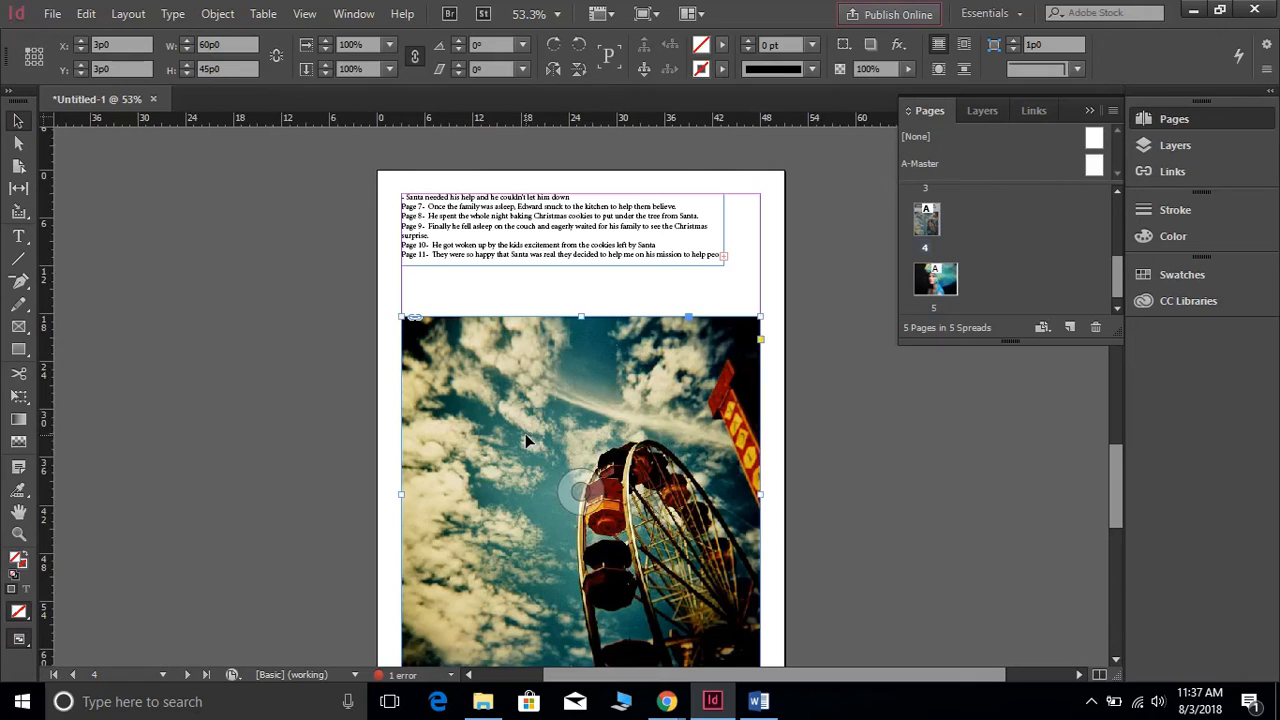
{"action": "right_click", "coordinate": [531, 434]}
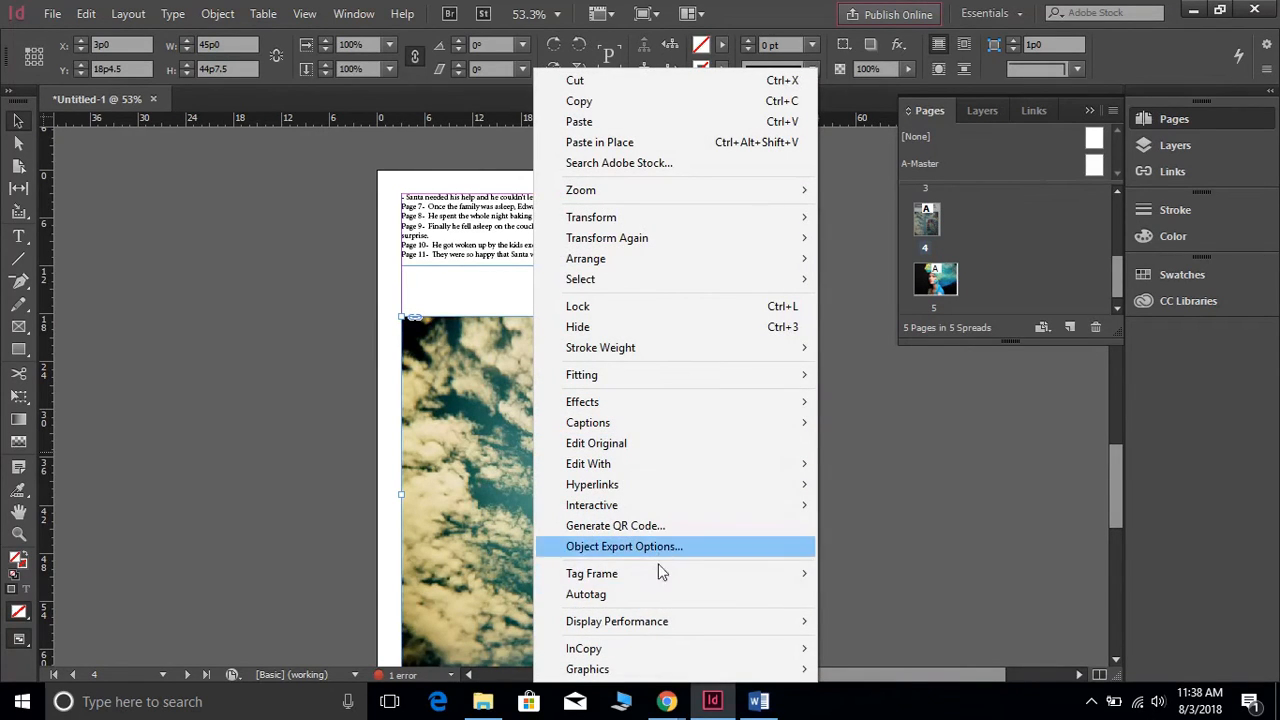
{"action": "mouse_move", "coordinate": [804, 632]}
{"action": "left_click", "coordinate": [857, 662]}
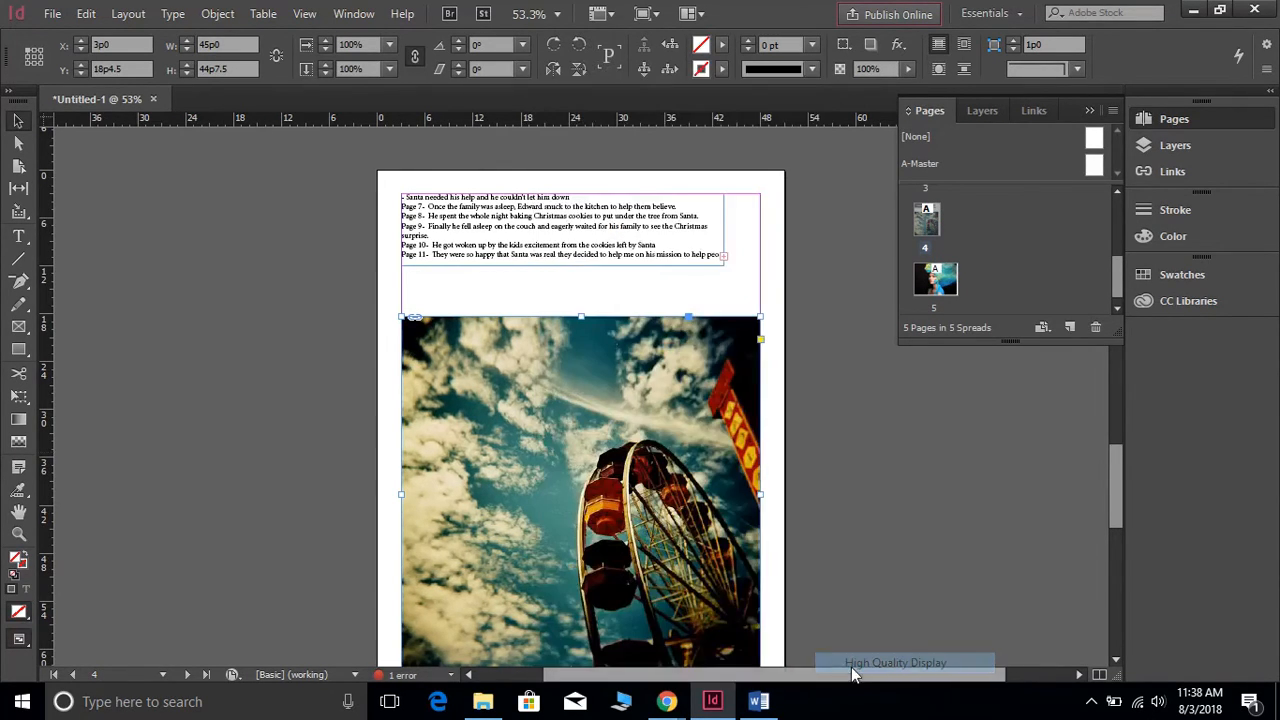
Set the display performance of the chain-link fence picture on page 2 to High Quality Display
{"action": "scroll", "coordinate": [571, 469], "scroll_direction": "up", "scroll_amount": 5}
{"action": "scroll", "coordinate": [557, 465], "scroll_direction": "up", "scroll_amount": 5}
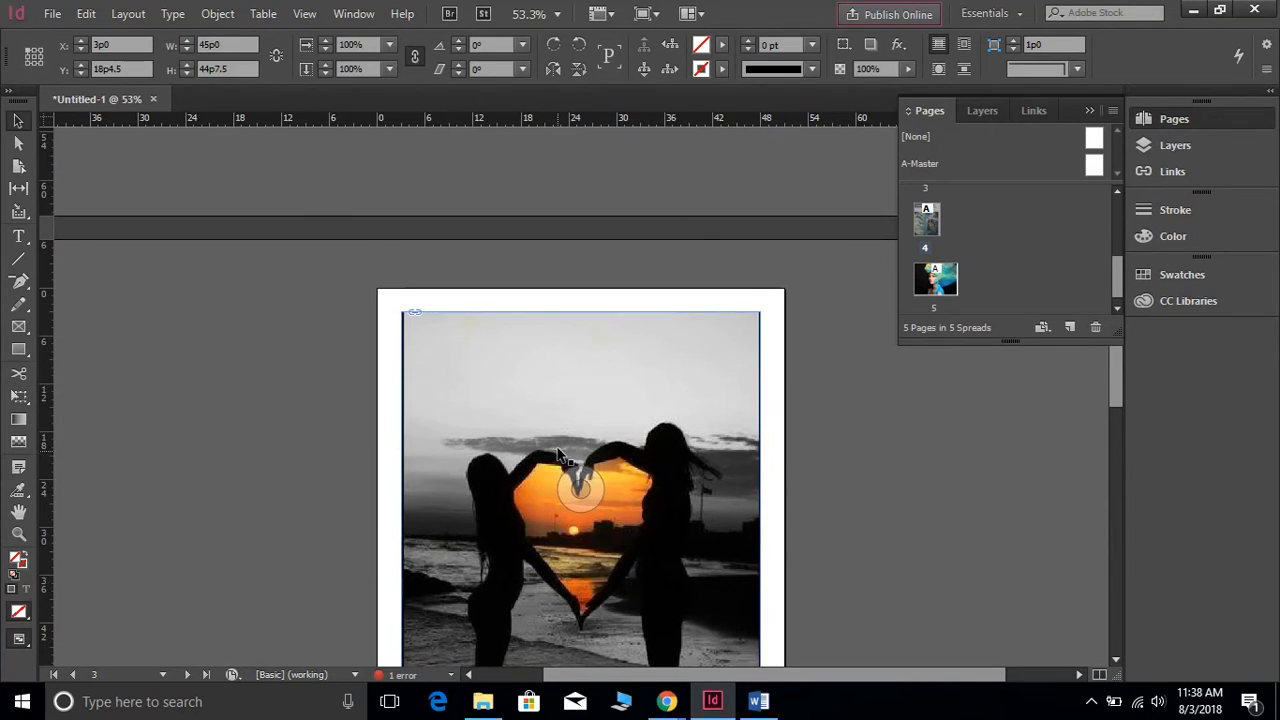
{"action": "scroll", "coordinate": [555, 436], "scroll_direction": "up", "scroll_amount": 5}
{"action": "scroll", "coordinate": [555, 425], "scroll_direction": "up", "scroll_amount": 4}
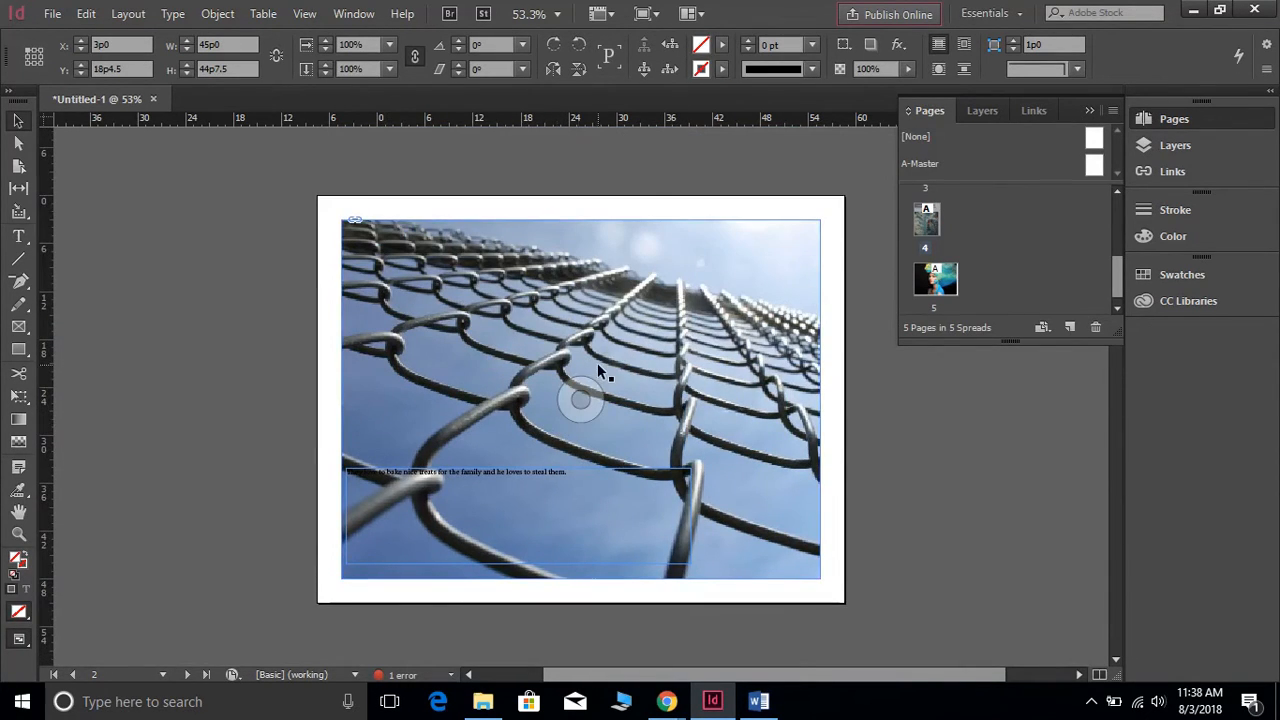
{"action": "right_click", "coordinate": [597, 363]}
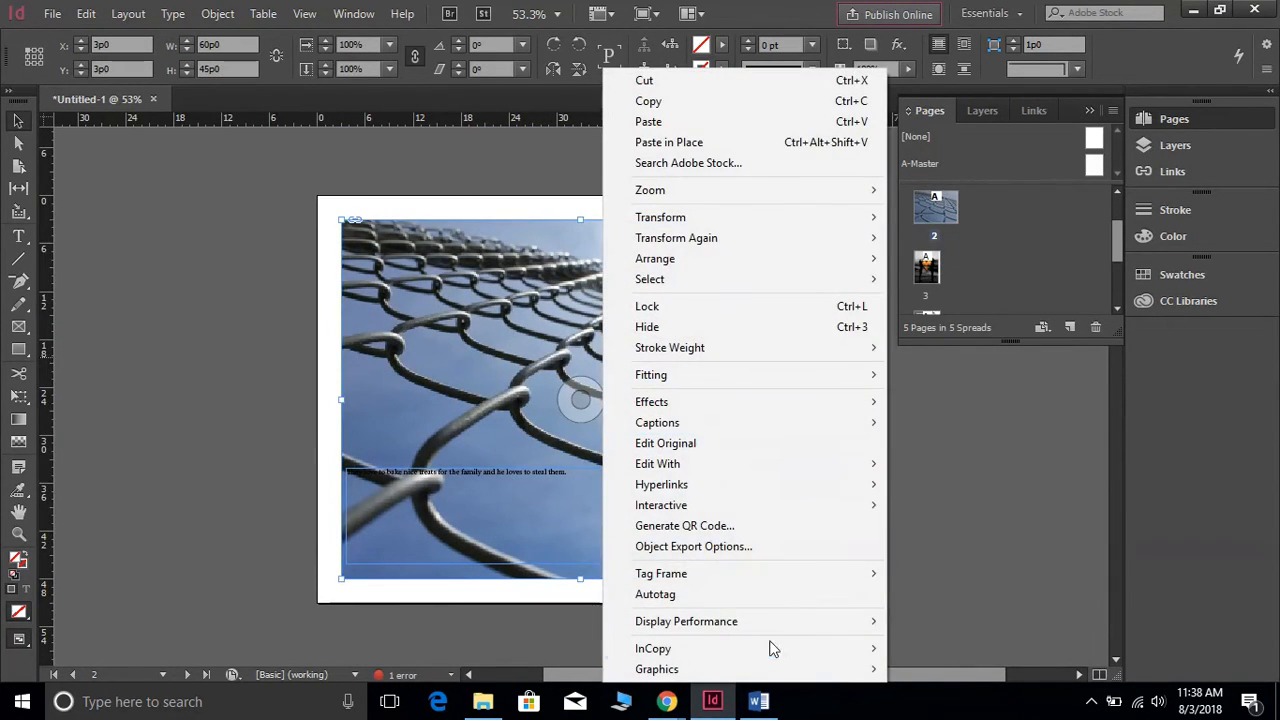
{"action": "mouse_move", "coordinate": [872, 626]}
{"action": "left_click", "coordinate": [925, 663]}
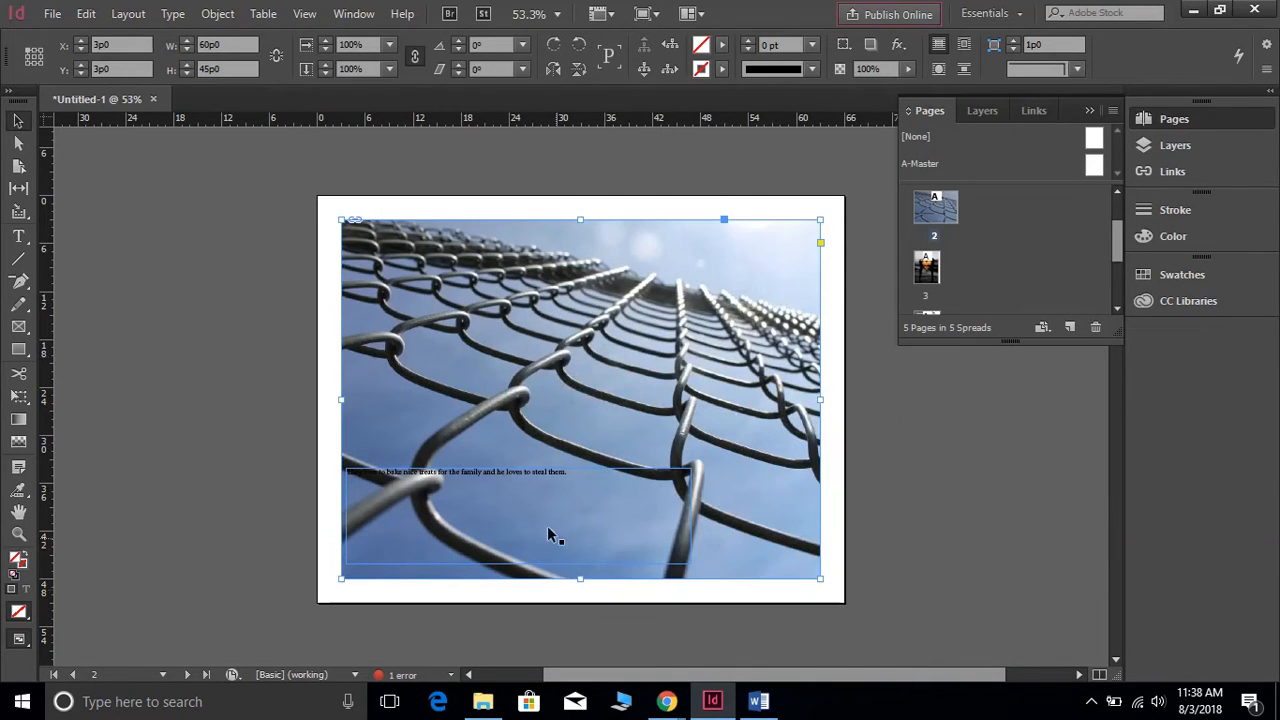
Change the font of all the story text on page 1 to Charlemagne Std Bold
{"action": "scroll", "coordinate": [551, 534], "scroll_direction": "up", "scroll_amount": 5}
{"action": "scroll", "coordinate": [521, 455], "scroll_direction": "up", "scroll_amount": 5}
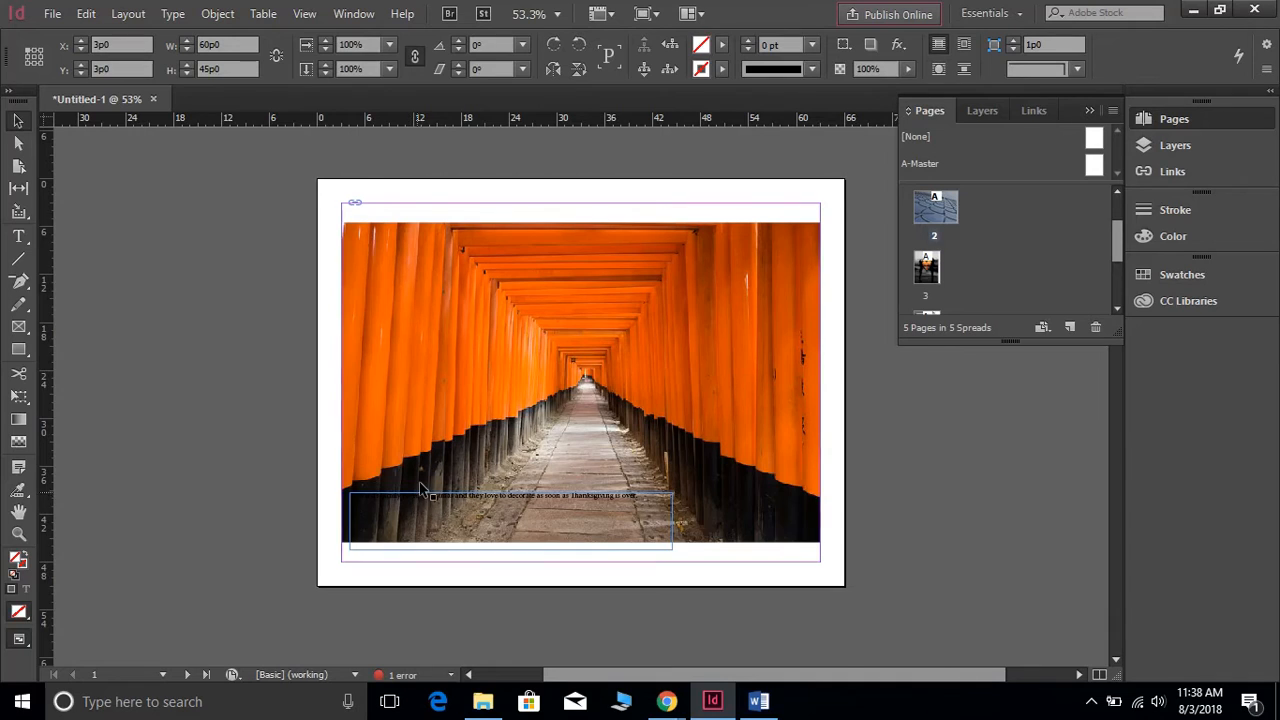
{"action": "scroll", "coordinate": [420, 487], "scroll_direction": "up", "scroll_amount": 2}
{"action": "scroll", "coordinate": [423, 490], "scroll_direction": "down", "scroll_amount": 4}
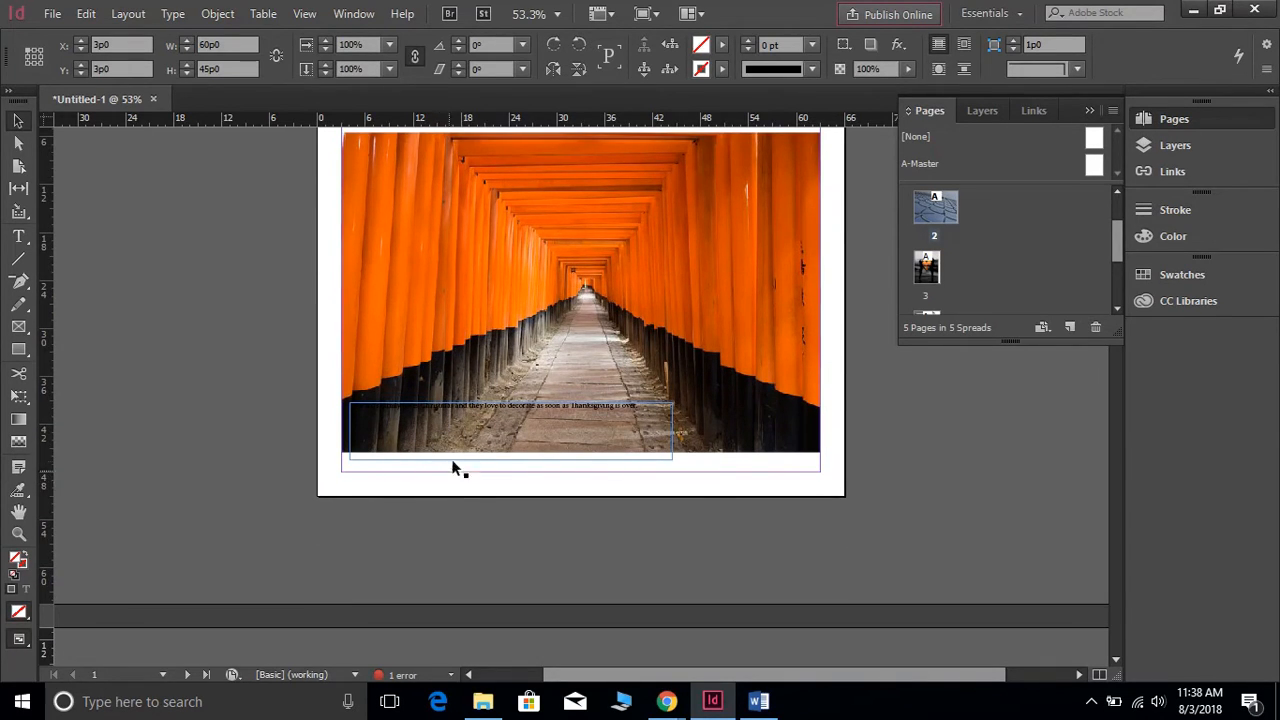
{"action": "double_click", "coordinate": [470, 413]}
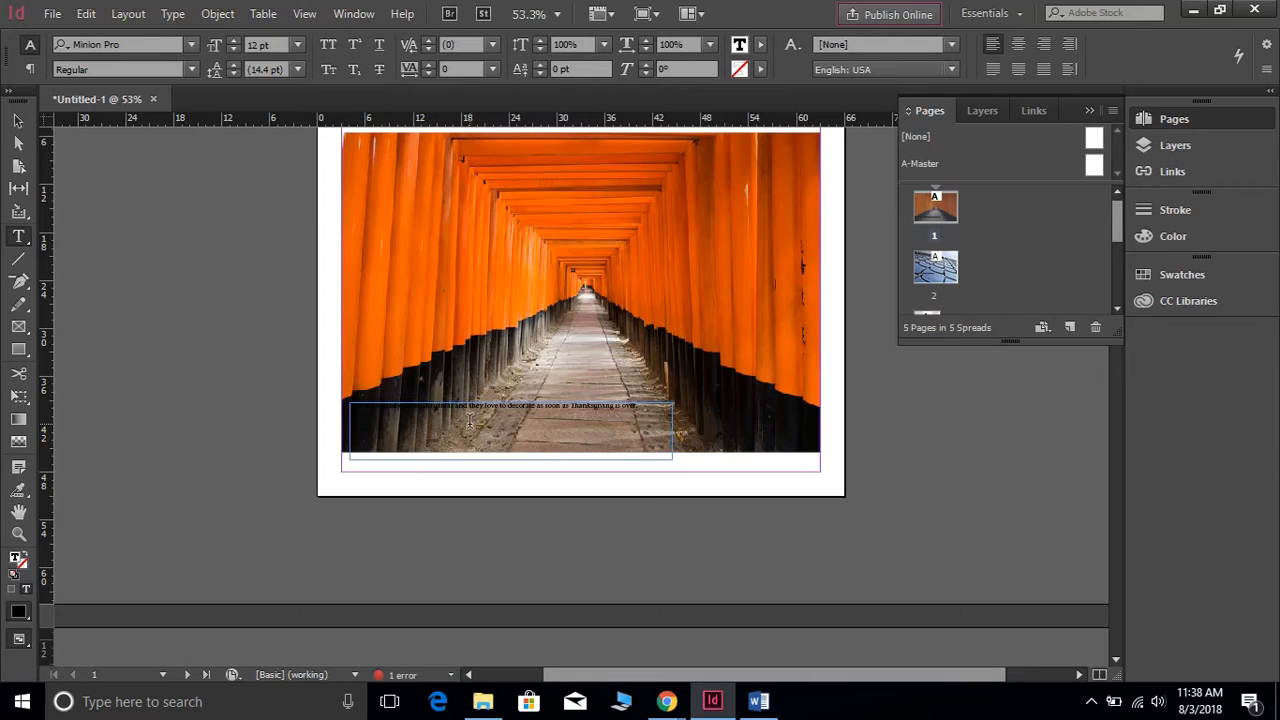
{"action": "triple_click", "coordinate": [469, 421]}
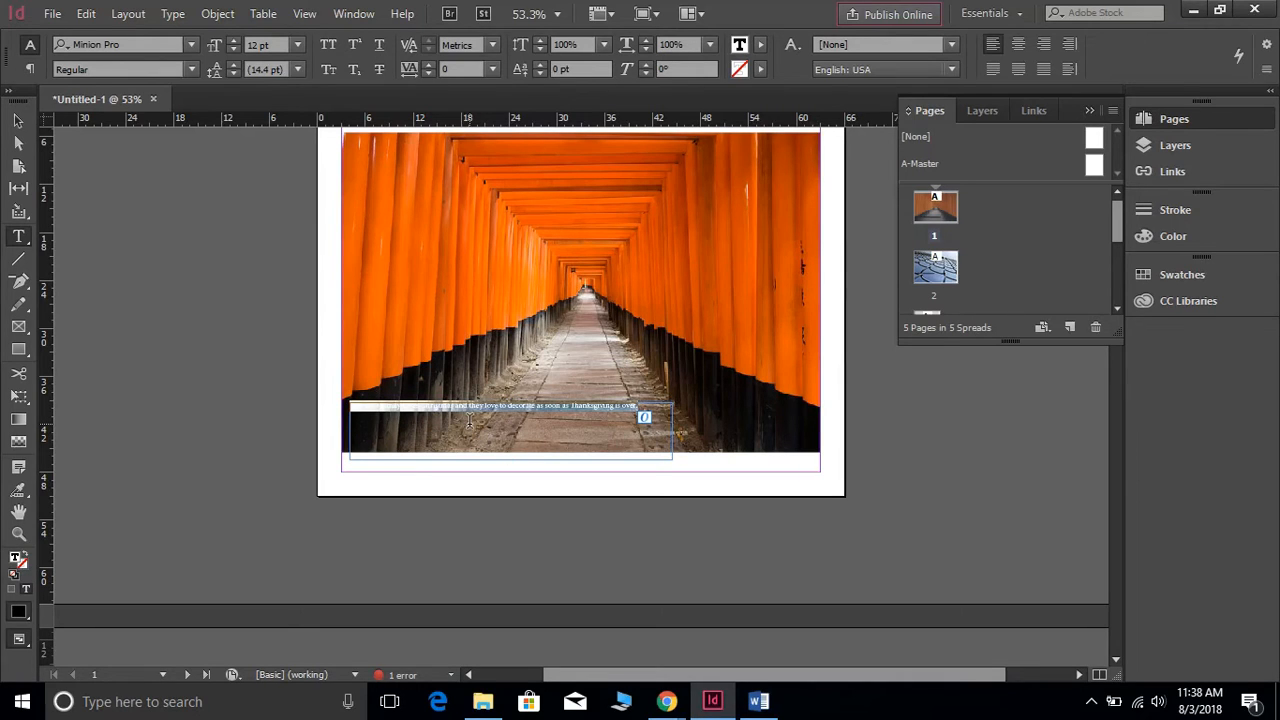
{"action": "left_click", "coordinate": [191, 45]}
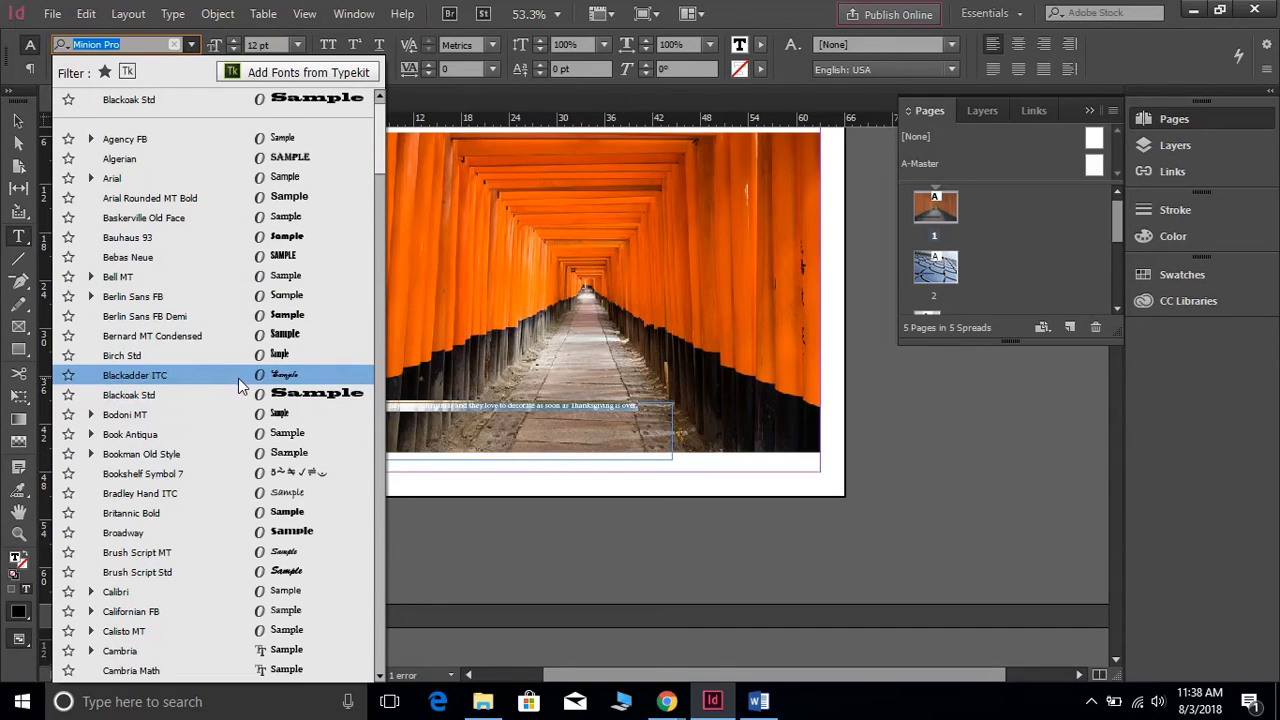
{"action": "scroll", "coordinate": [240, 386], "scroll_direction": "down", "scroll_amount": 5}
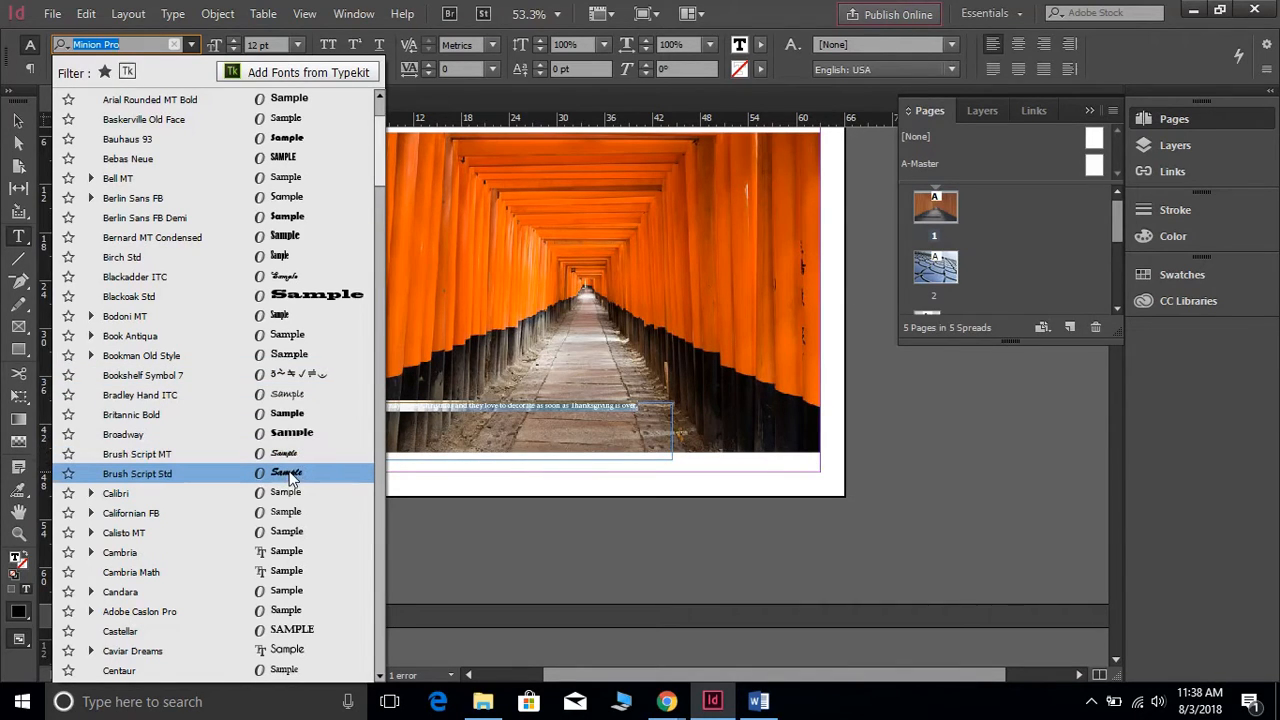
{"action": "scroll", "coordinate": [298, 458], "scroll_direction": "down", "scroll_amount": 3}
{"action": "scroll", "coordinate": [296, 442], "scroll_direction": "up", "scroll_amount": 2}
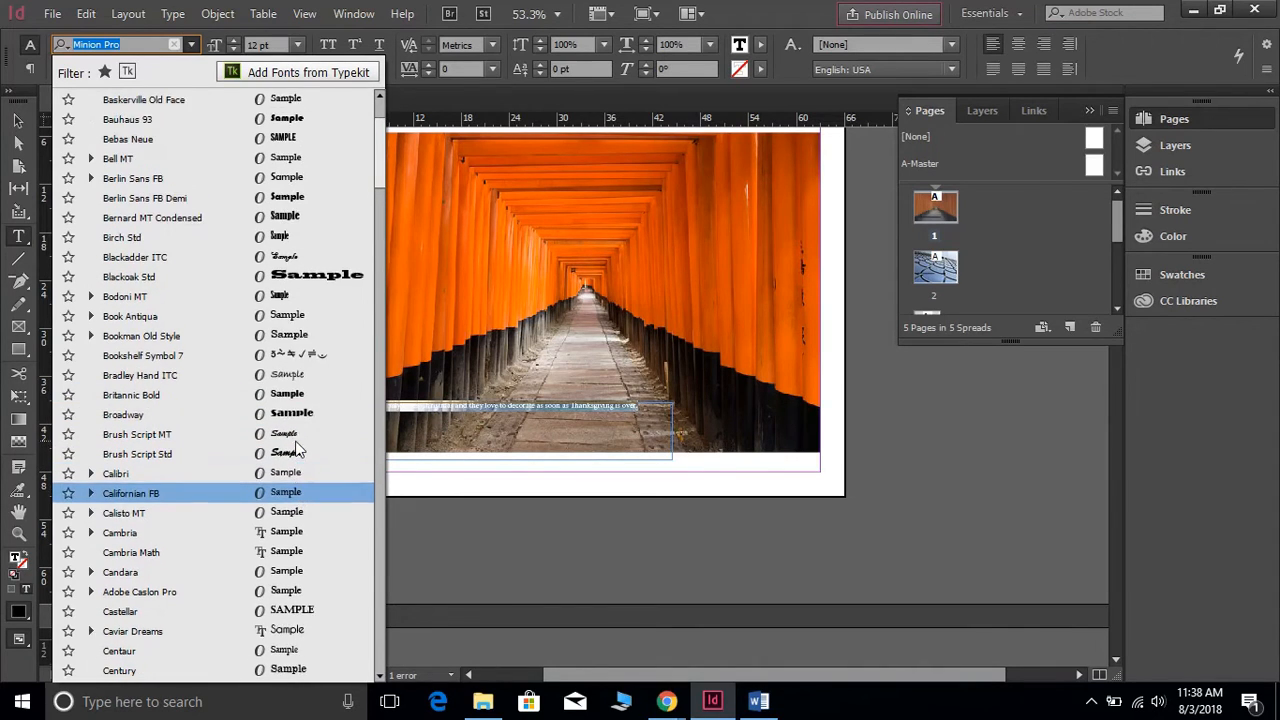
{"action": "scroll", "coordinate": [296, 450], "scroll_direction": "up", "scroll_amount": 1}
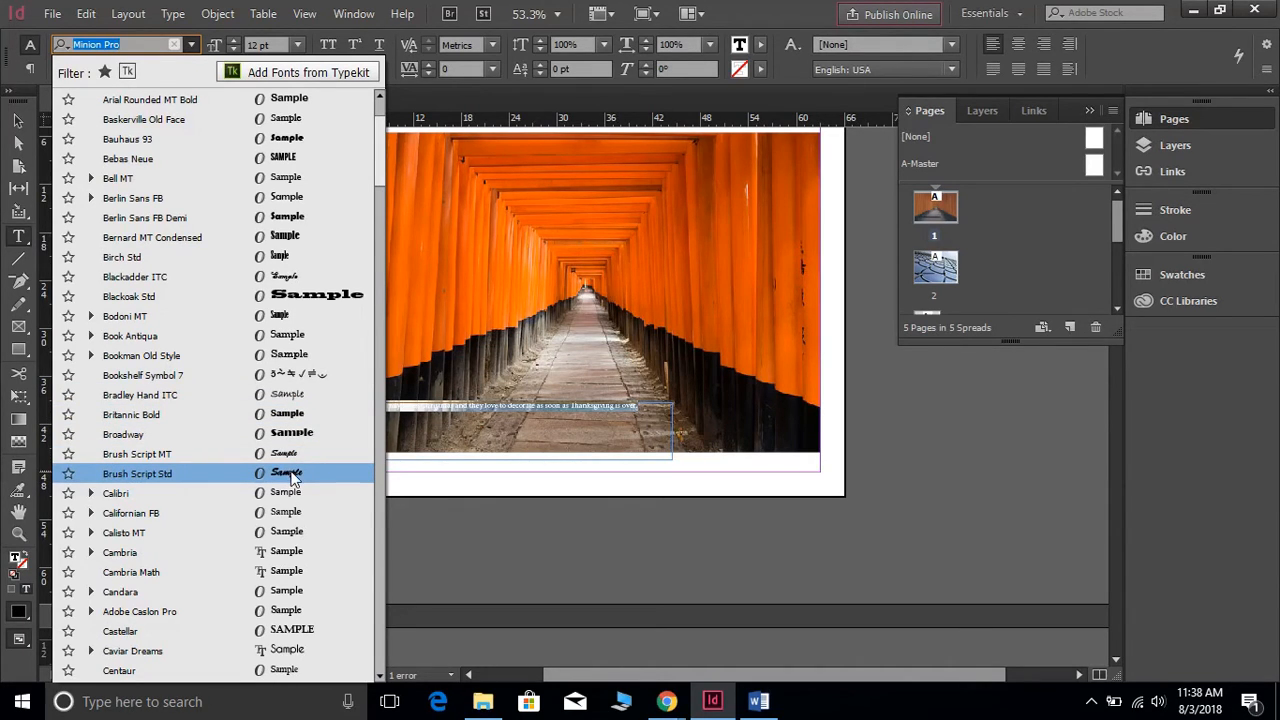
{"action": "scroll", "coordinate": [288, 475], "scroll_direction": "down", "scroll_amount": 4}
{"action": "scroll", "coordinate": [283, 458], "scroll_direction": "down", "scroll_amount": 13}
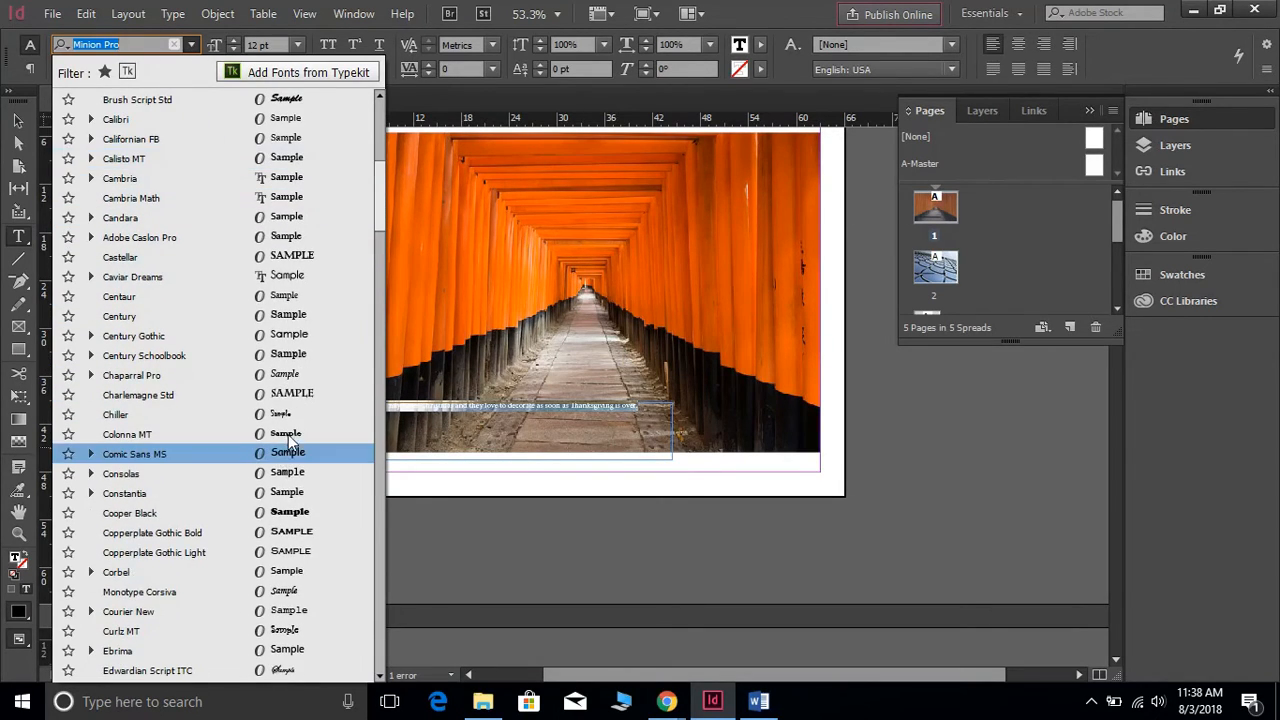
{"action": "left_click", "coordinate": [296, 410]}
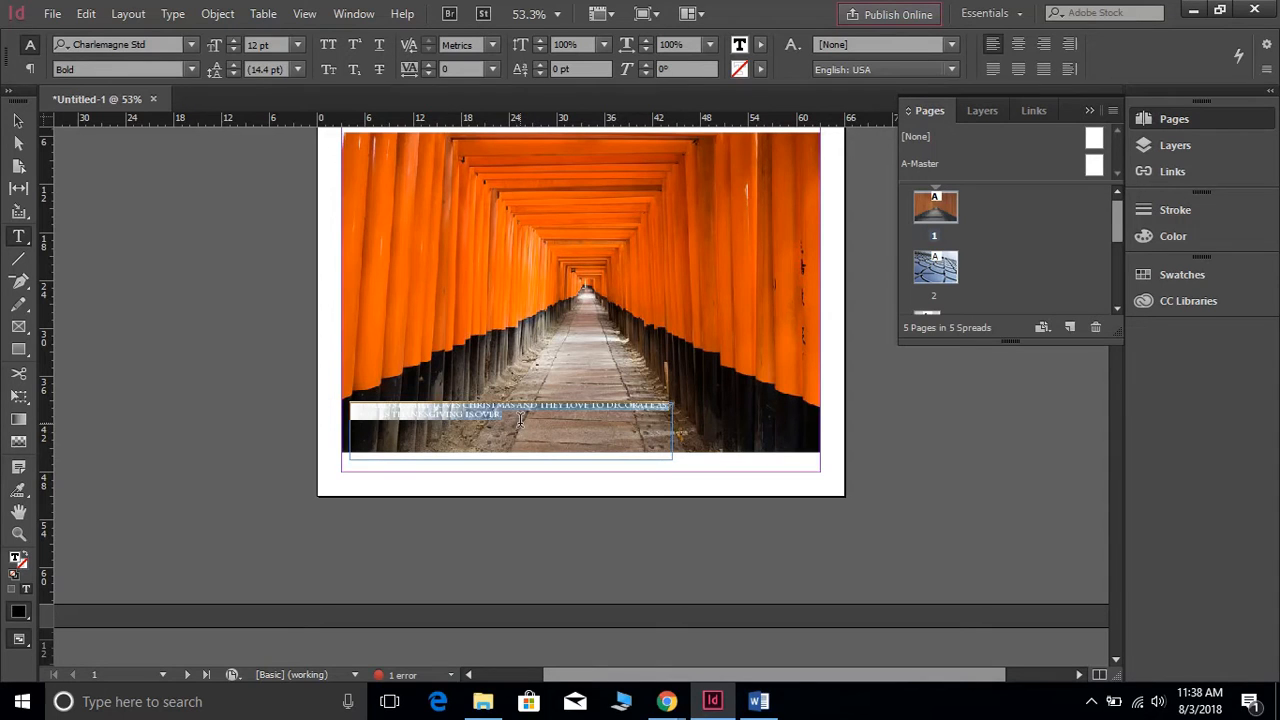
{"action": "left_click", "coordinate": [190, 70]}
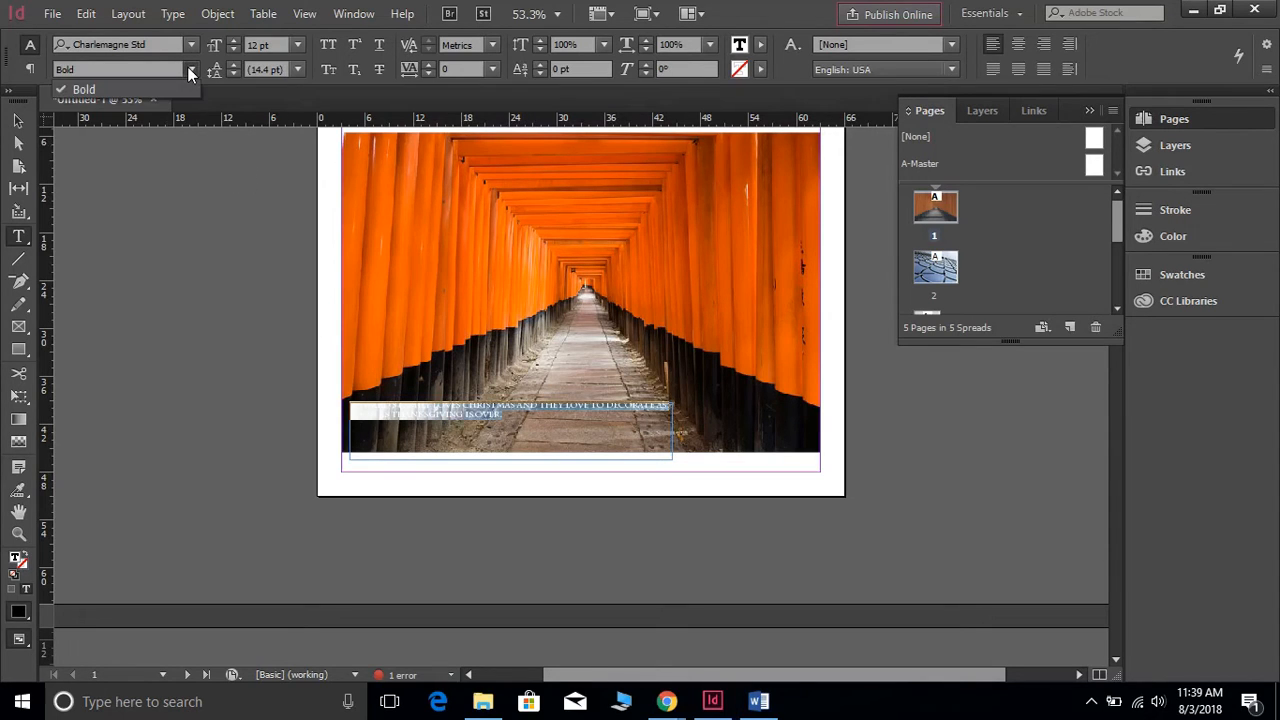
{"action": "left_click", "coordinate": [190, 70]}
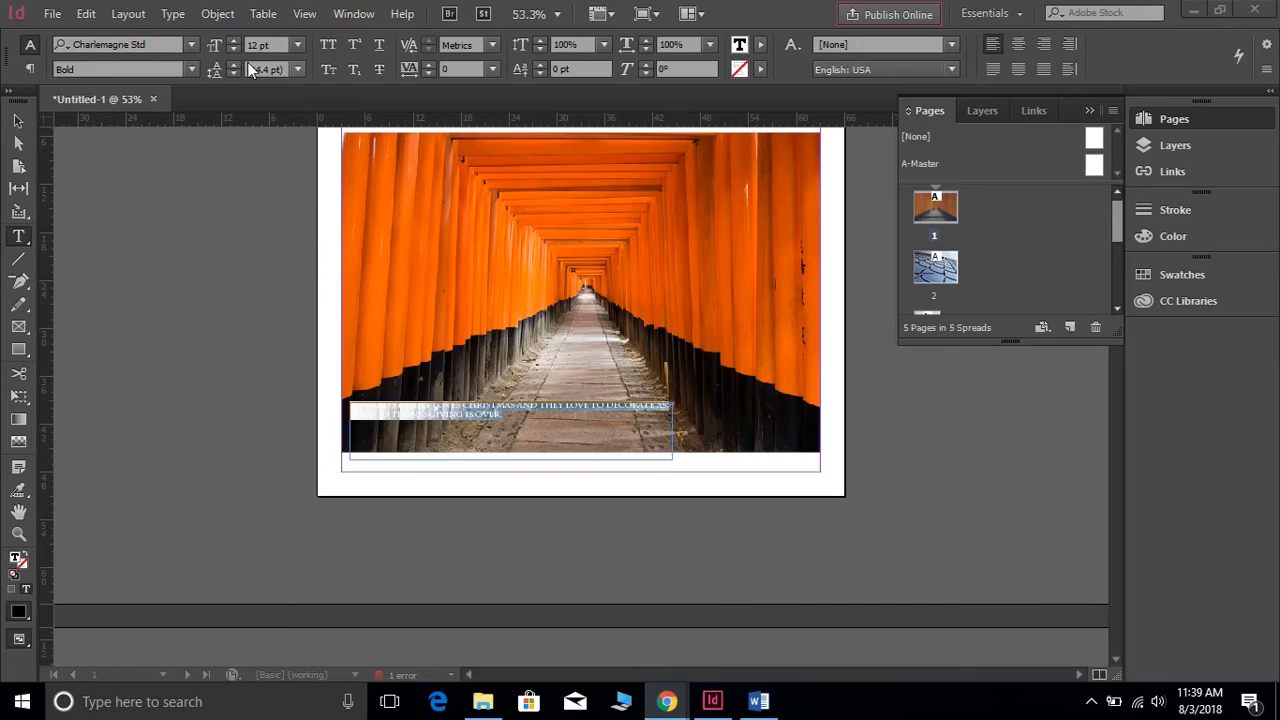
Enlarge the page 1 story text to 25 pt and widen its text frame to 57p3
{"action": "left_click", "coordinate": [233, 40]}
{"action": "left_click", "coordinate": [233, 40]}
{"action": "left_click", "coordinate": [233, 40]}
{"action": "left_click", "coordinate": [233, 40]}
{"action": "left_click", "coordinate": [233, 40]}
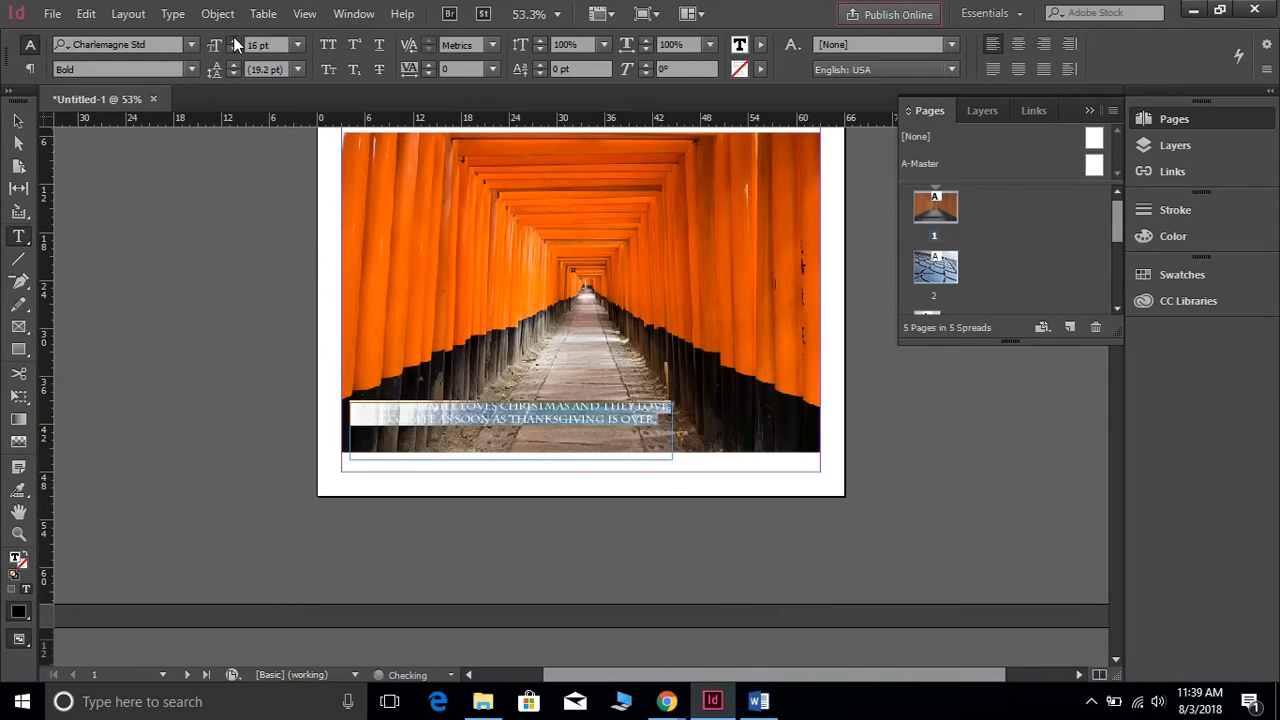
{"action": "left_click", "coordinate": [233, 40]}
{"action": "left_click", "coordinate": [233, 40]}
{"action": "left_click", "coordinate": [233, 40]}
{"action": "left_click", "coordinate": [233, 40]}
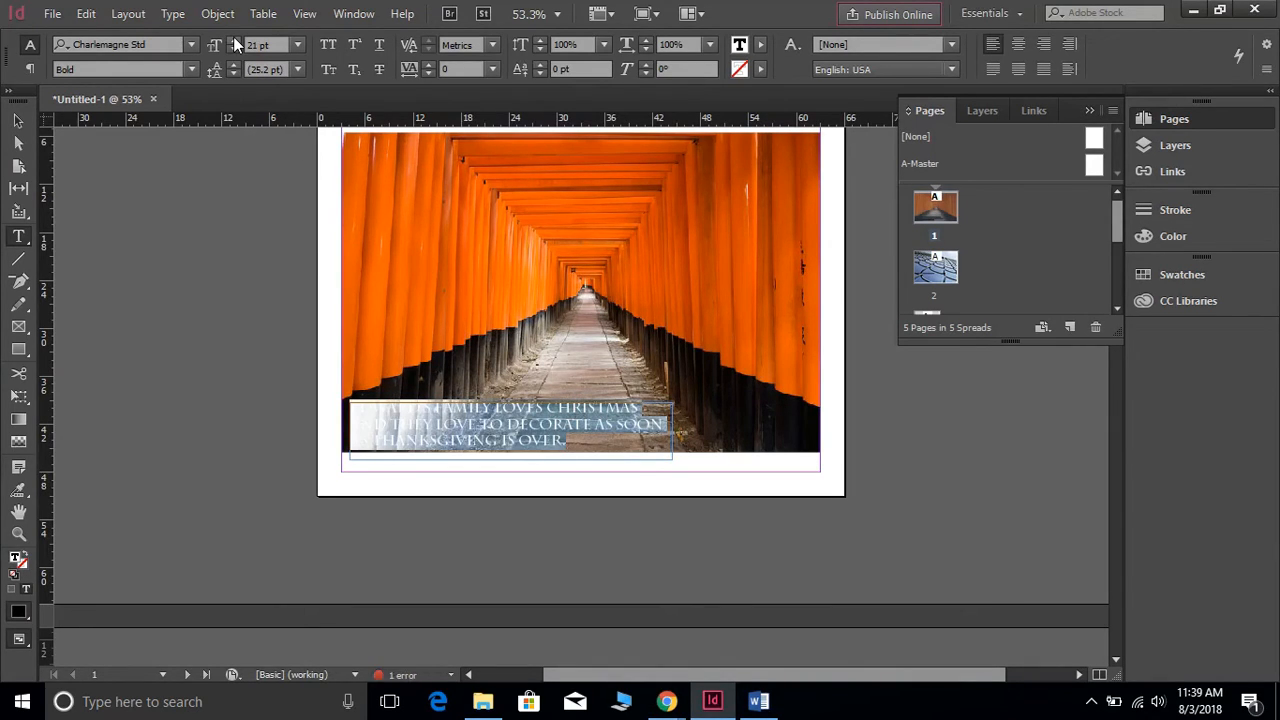
{"action": "left_click", "coordinate": [233, 40]}
{"action": "left_click", "coordinate": [233, 40]}
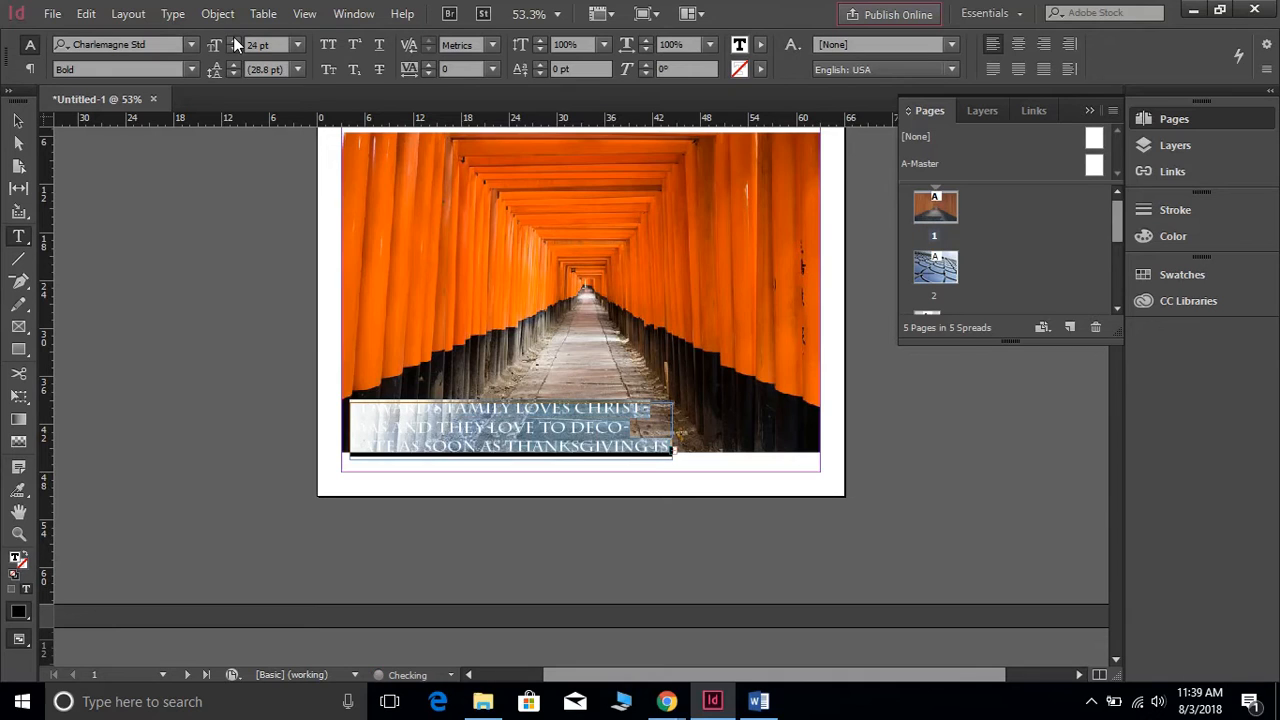
{"action": "left_click", "coordinate": [233, 40]}
{"action": "left_click", "coordinate": [233, 40]}
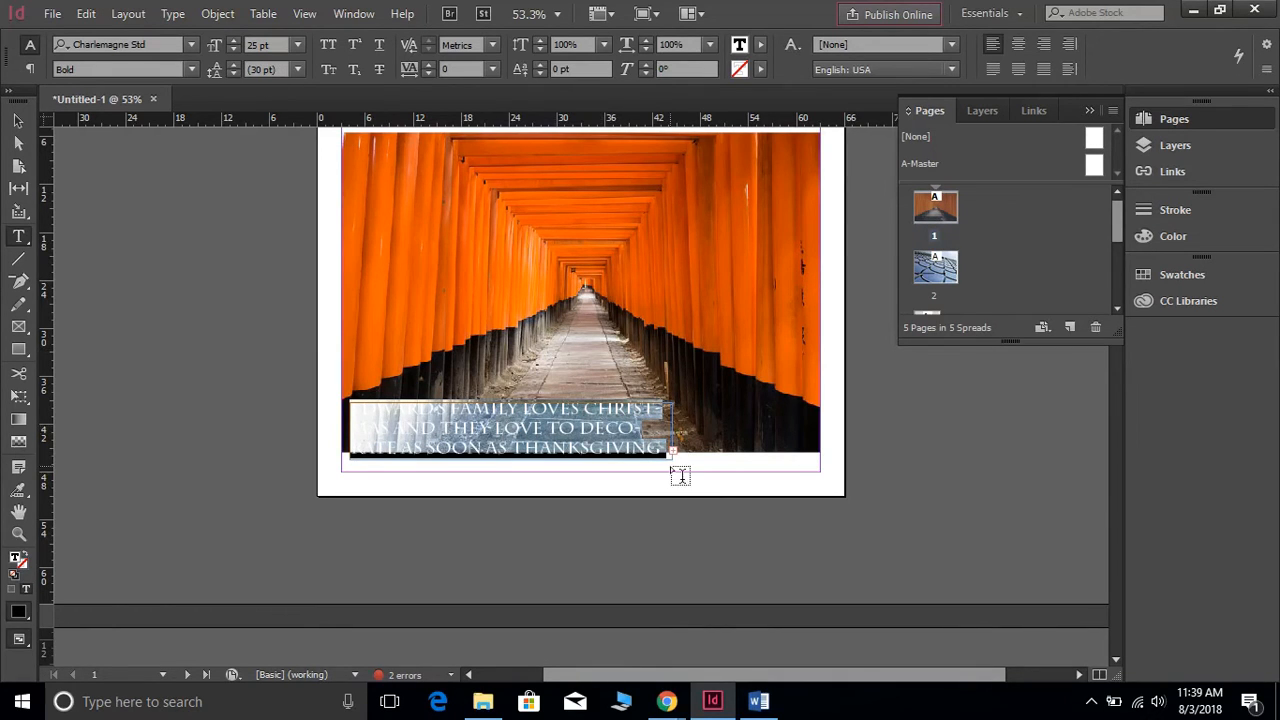
{"action": "left_click", "coordinate": [15, 122]}
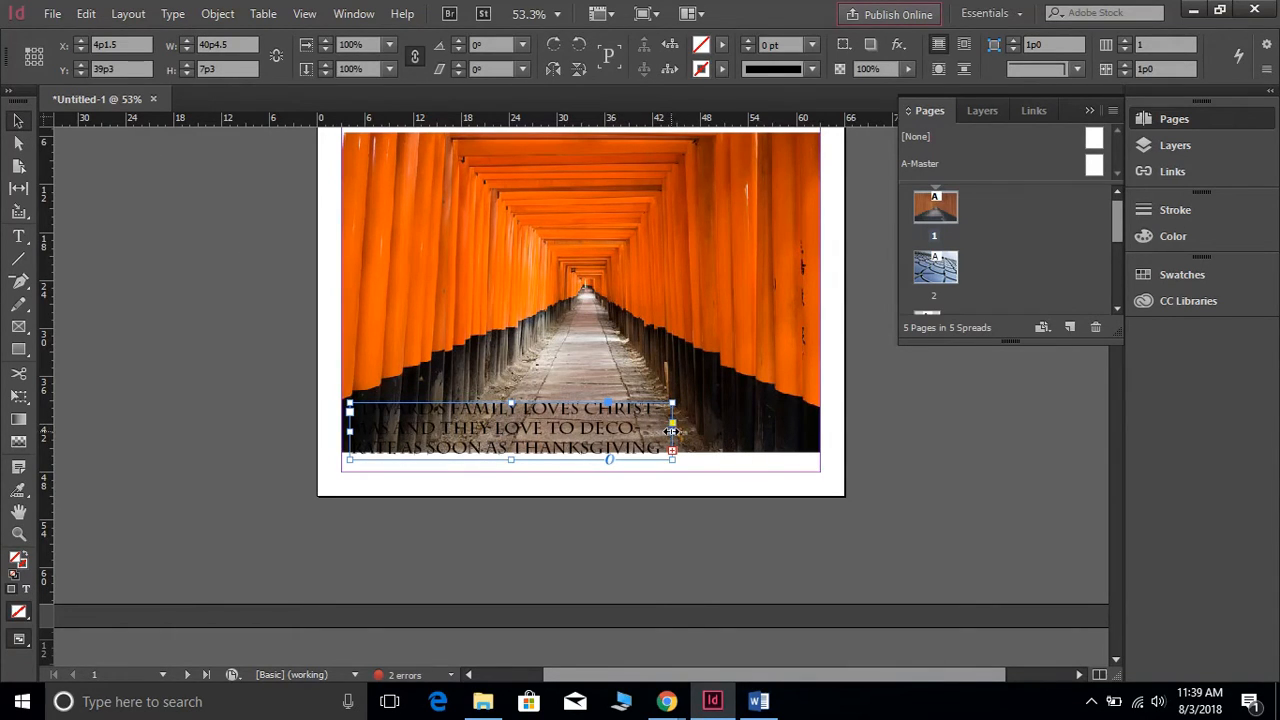
{"action": "left_click_drag", "start_coordinate": [672, 431], "coordinate": [807, 431]}
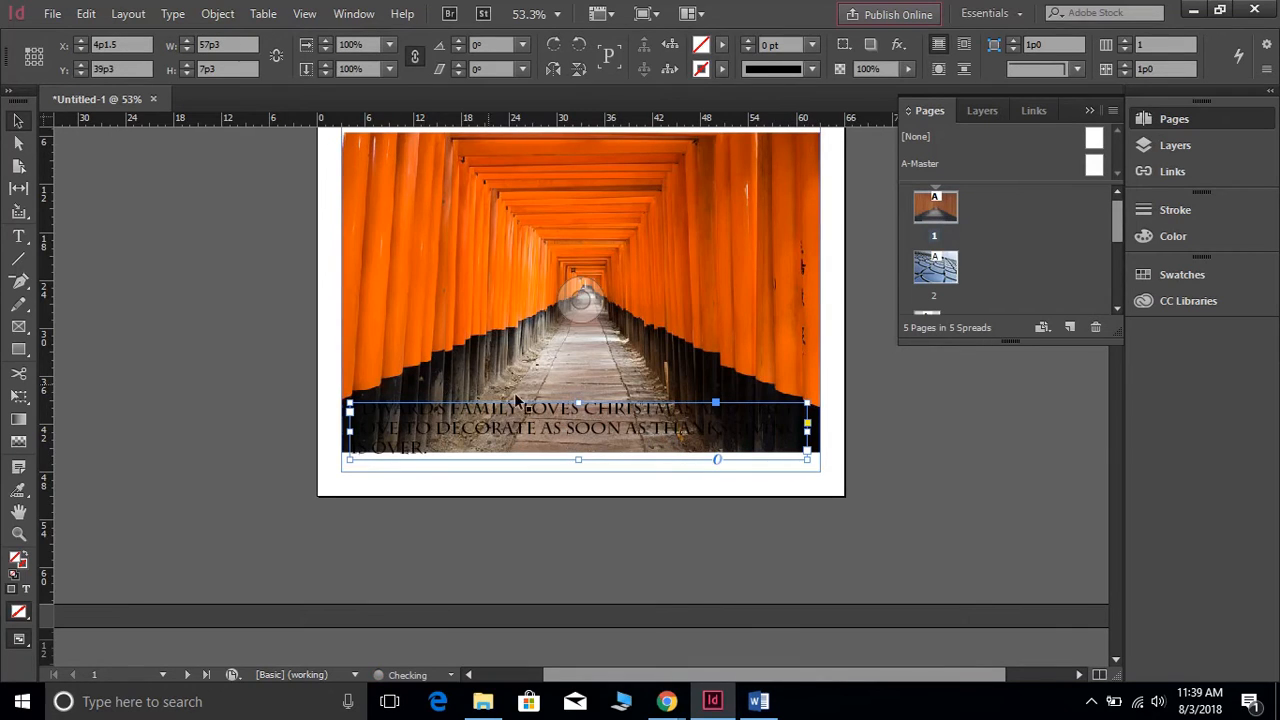
Change the fill color of all the page 1 story text to [Paper]
{"action": "double_click", "coordinate": [429, 452]}
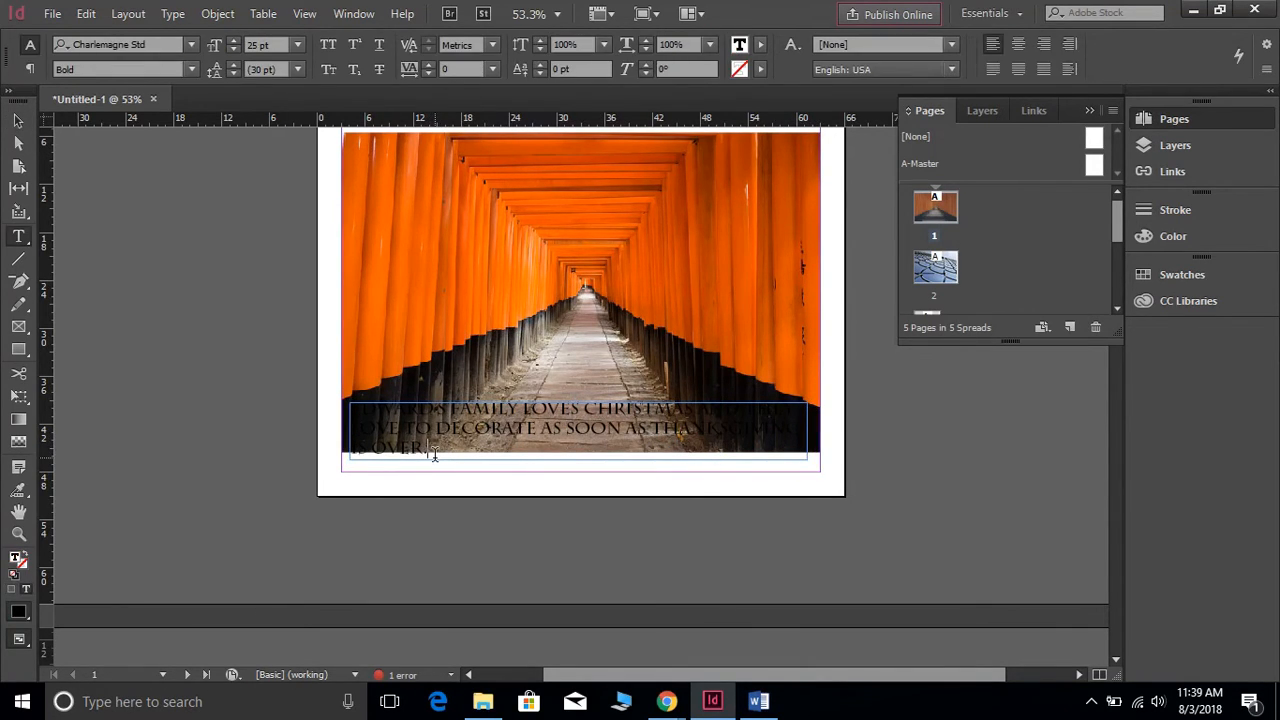
{"action": "key", "text": "ctrl+a"}
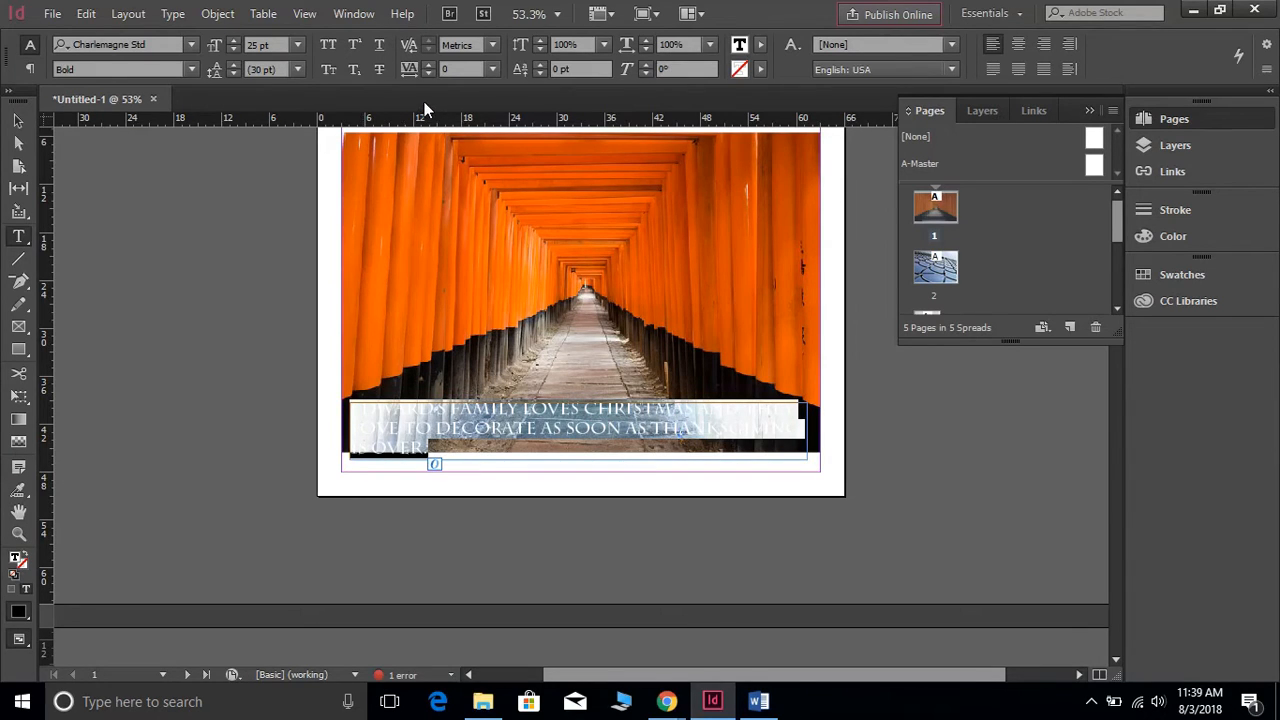
{"action": "left_click", "coordinate": [759, 46]}
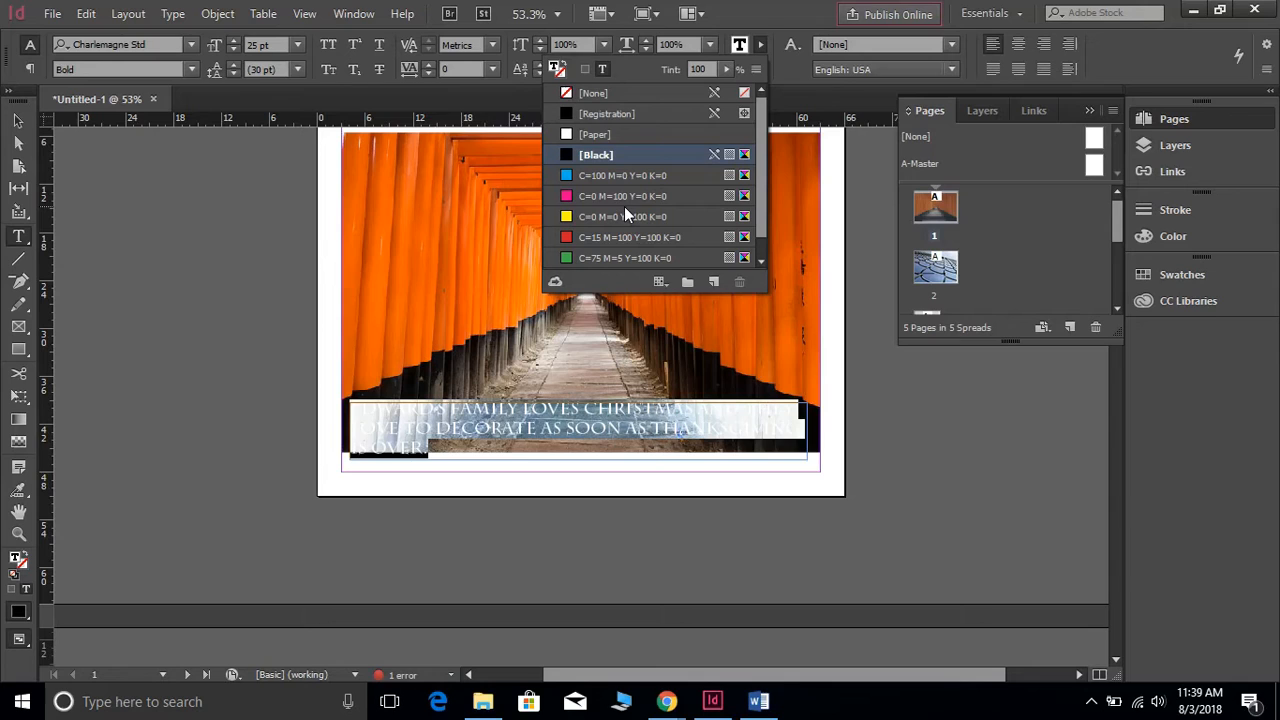
{"action": "scroll", "coordinate": [624, 216], "scroll_direction": "down", "scroll_amount": 1}
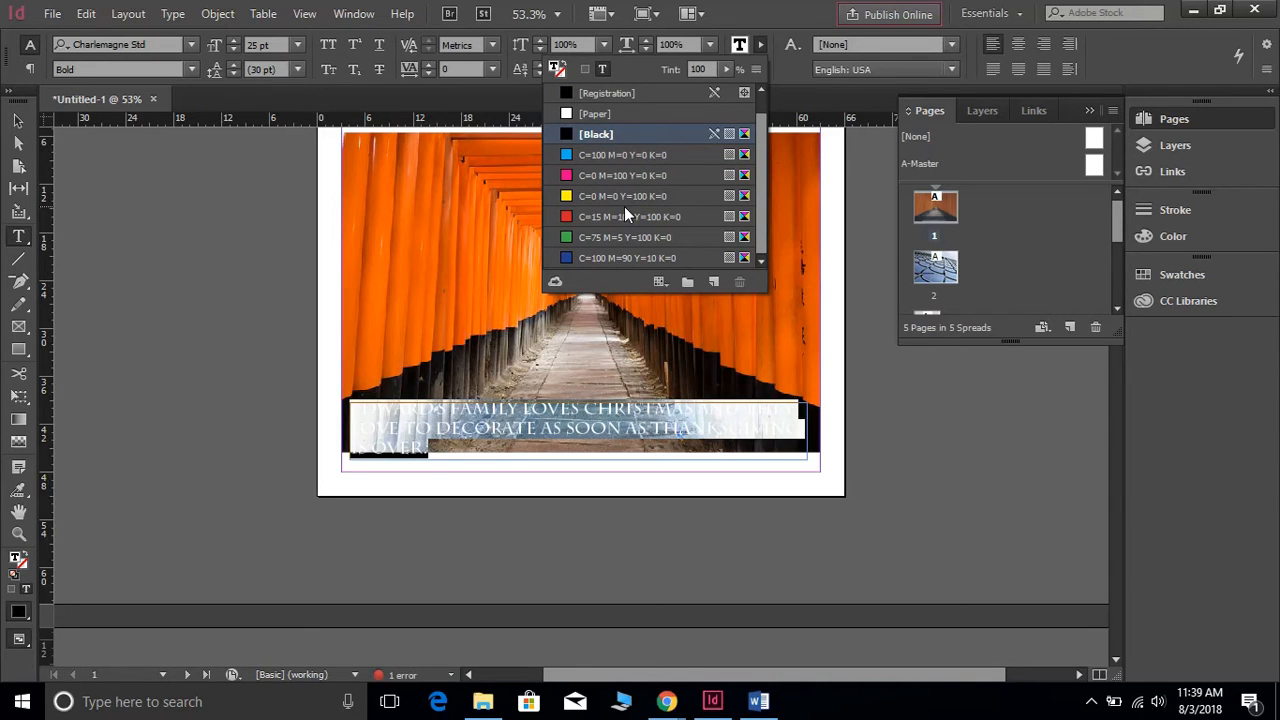
{"action": "scroll", "coordinate": [624, 214], "scroll_direction": "up", "scroll_amount": 1}
{"action": "left_click", "coordinate": [595, 138]}
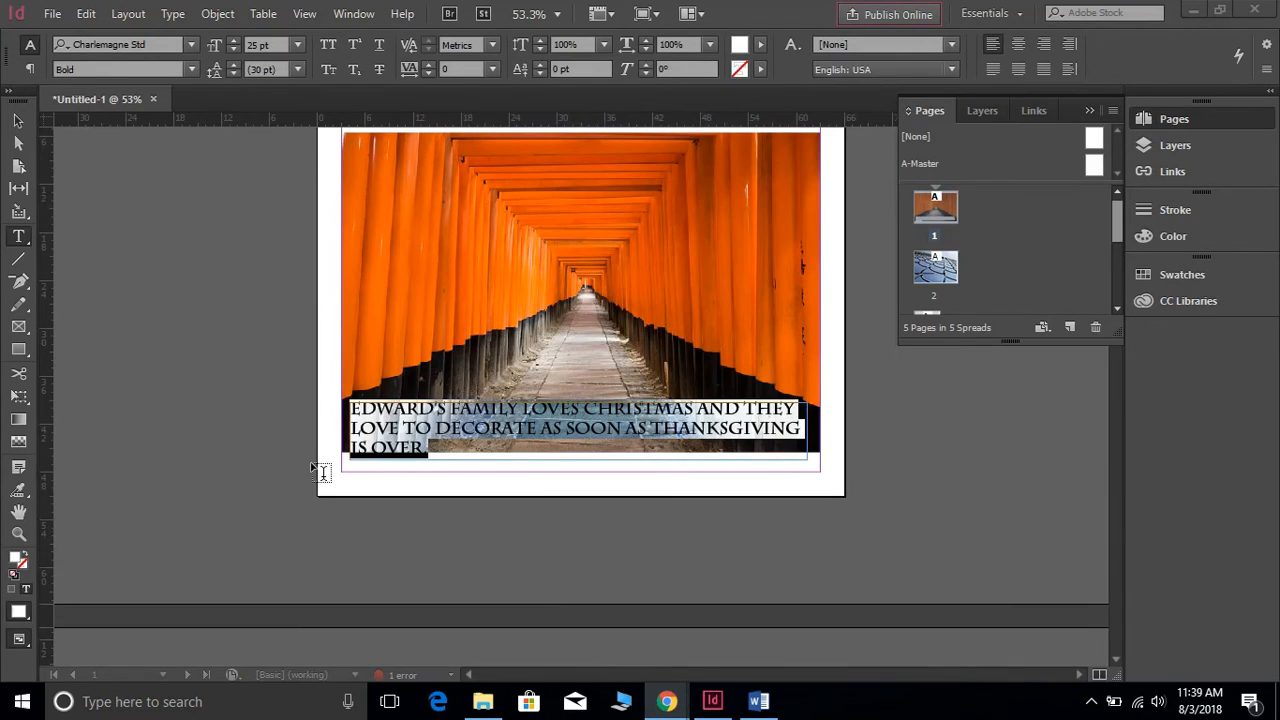
{"action": "left_click", "coordinate": [271, 371]}
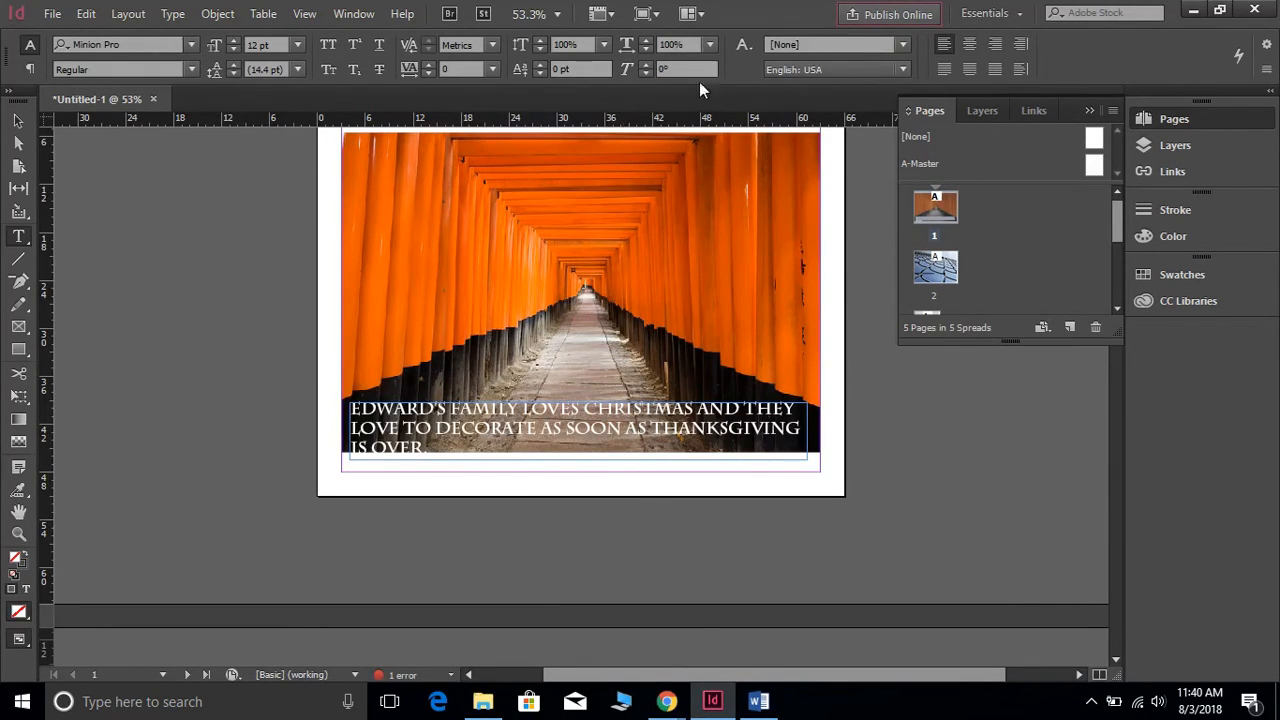
Select all the page 1 story text, show the Paragraph Styles and dock them below CC Libraries
{"action": "left_click_drag", "start_coordinate": [438, 450], "coordinate": [364, 388]}
{"action": "left_click", "coordinate": [290, 402]}
{"action": "left_click_drag", "start_coordinate": [434, 452], "coordinate": [338, 398]}
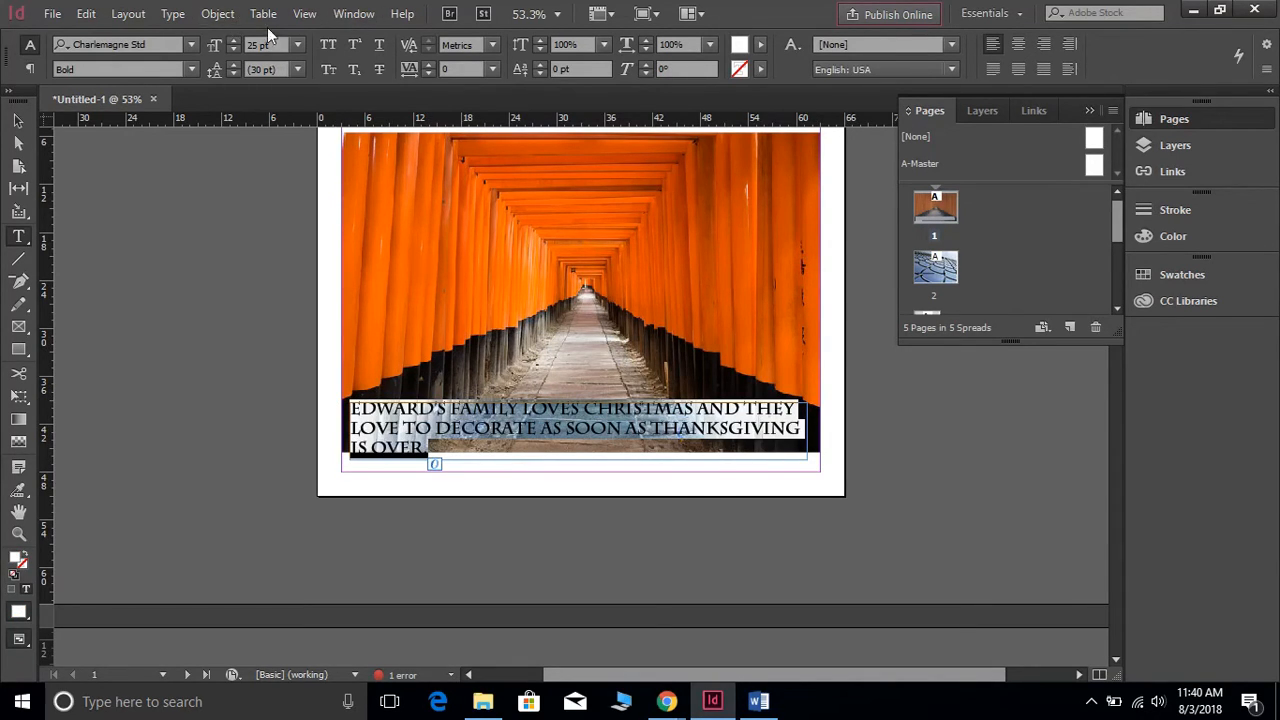
{"action": "left_click", "coordinate": [352, 16]}
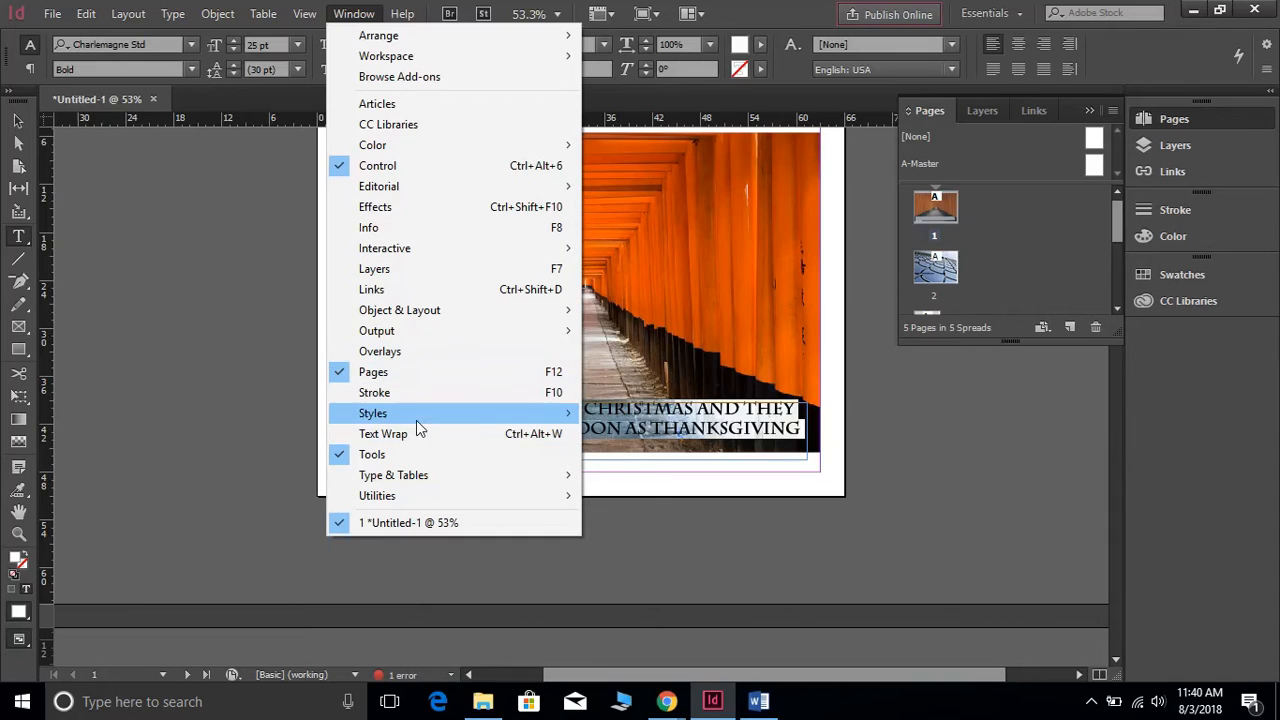
{"action": "mouse_move", "coordinate": [429, 414]}
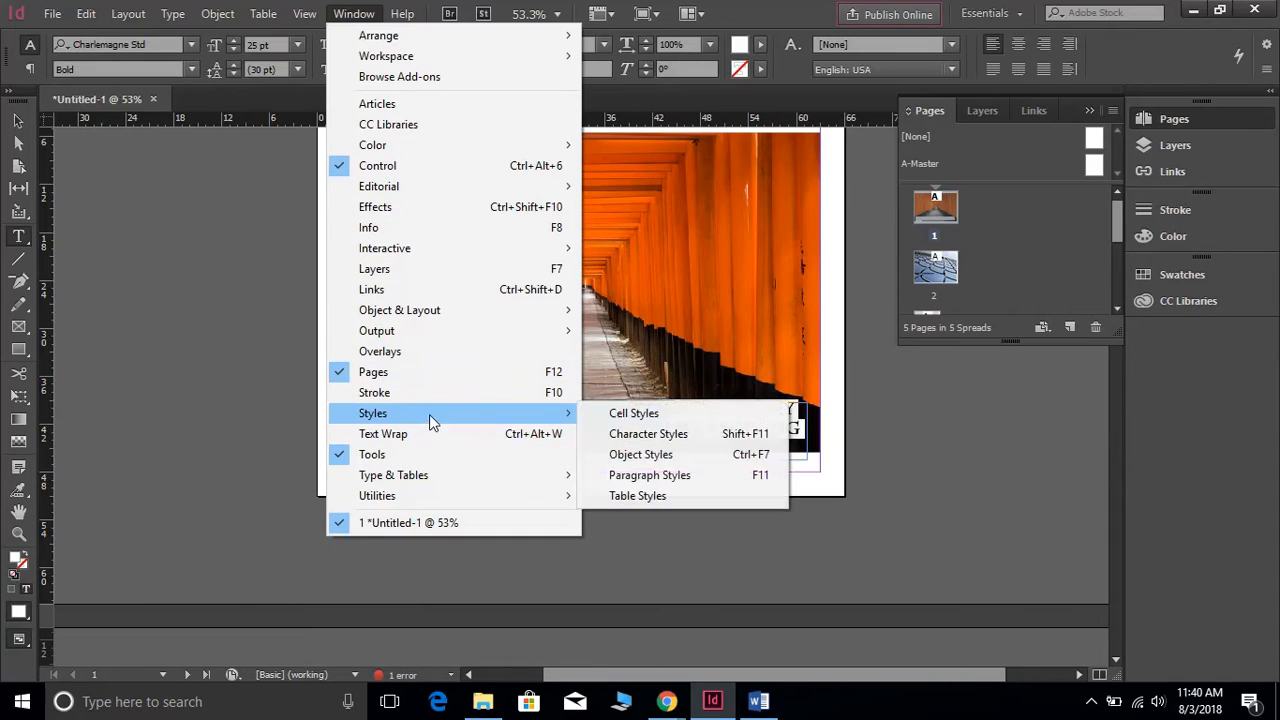
{"action": "left_click", "coordinate": [641, 474]}
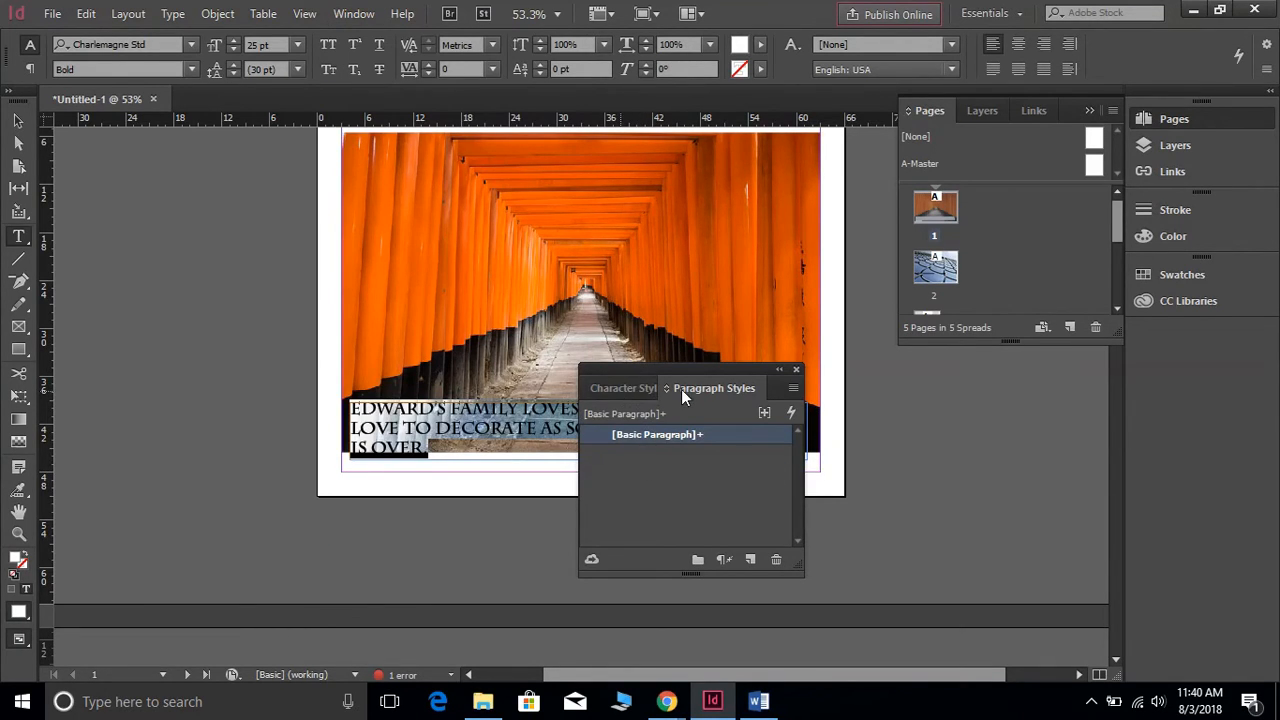
{"action": "left_click_drag", "start_coordinate": [649, 366], "coordinate": [1203, 403]}
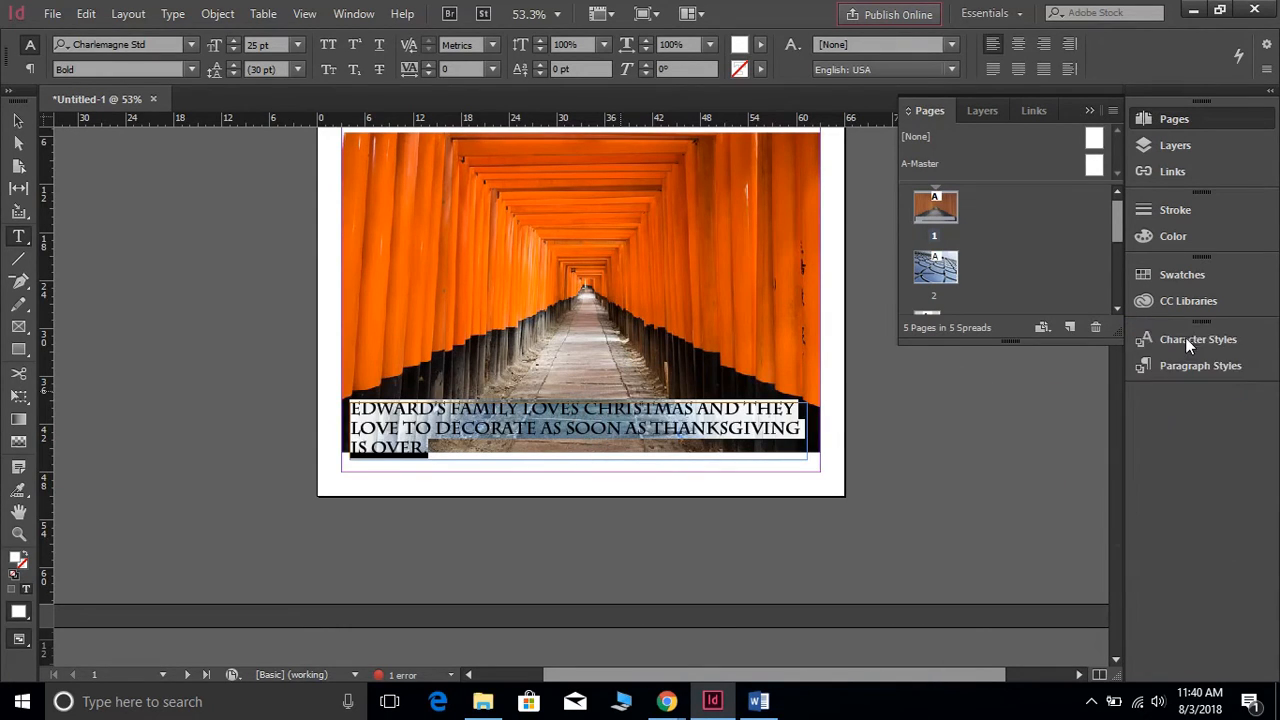
Start a new paragraph style from the selected page 1 text and name it "Childrens book"
{"action": "left_click", "coordinate": [1179, 366]}
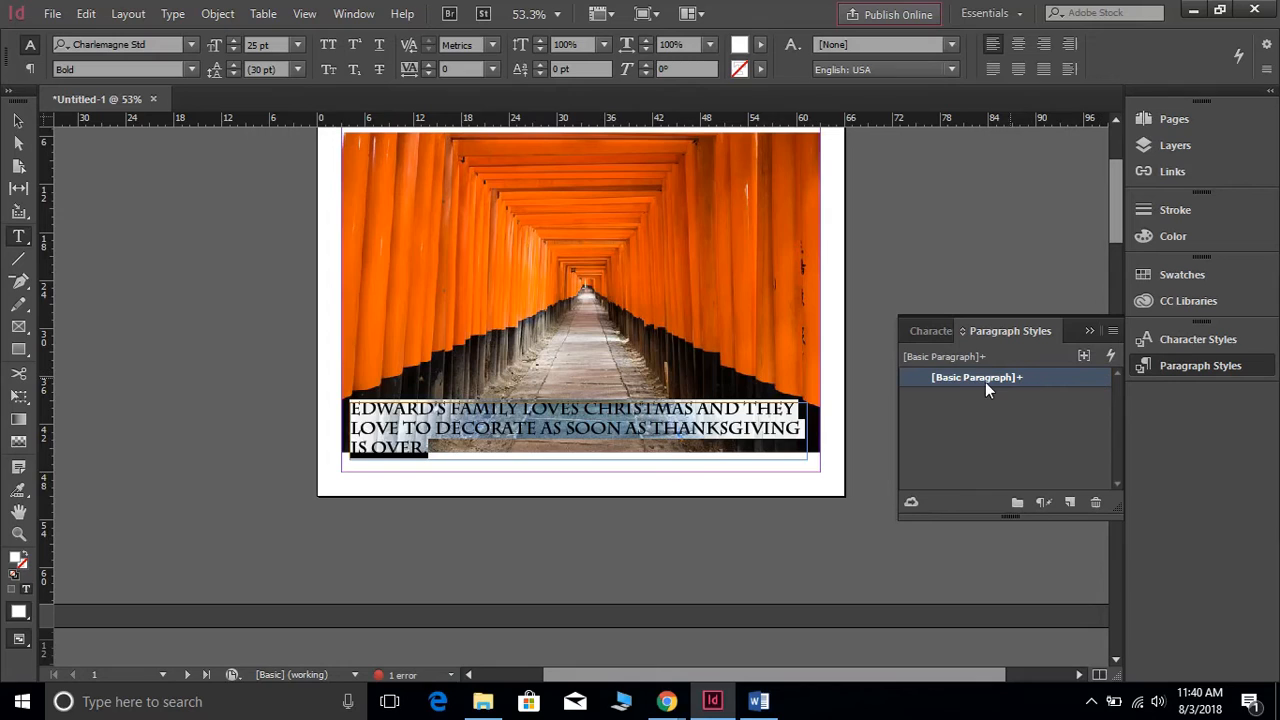
{"action": "mouse_move", "coordinate": [1000, 382]}
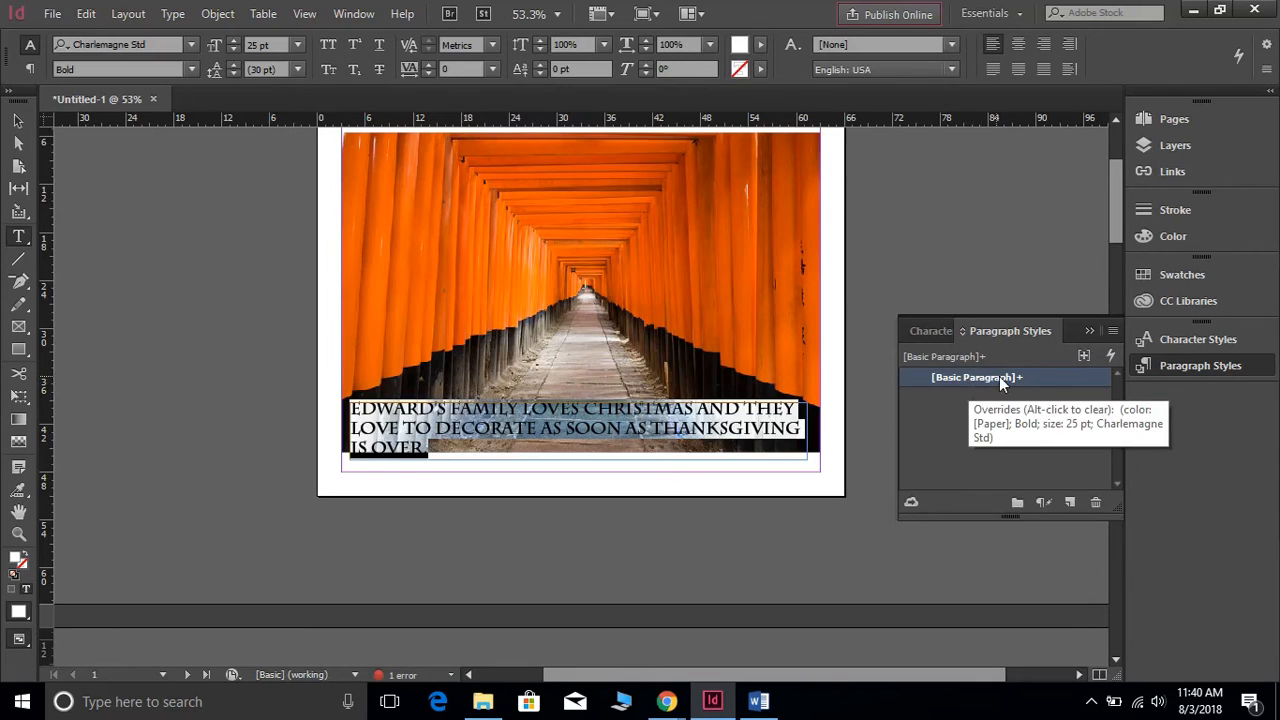
{"action": "left_click", "coordinate": [1112, 333]}
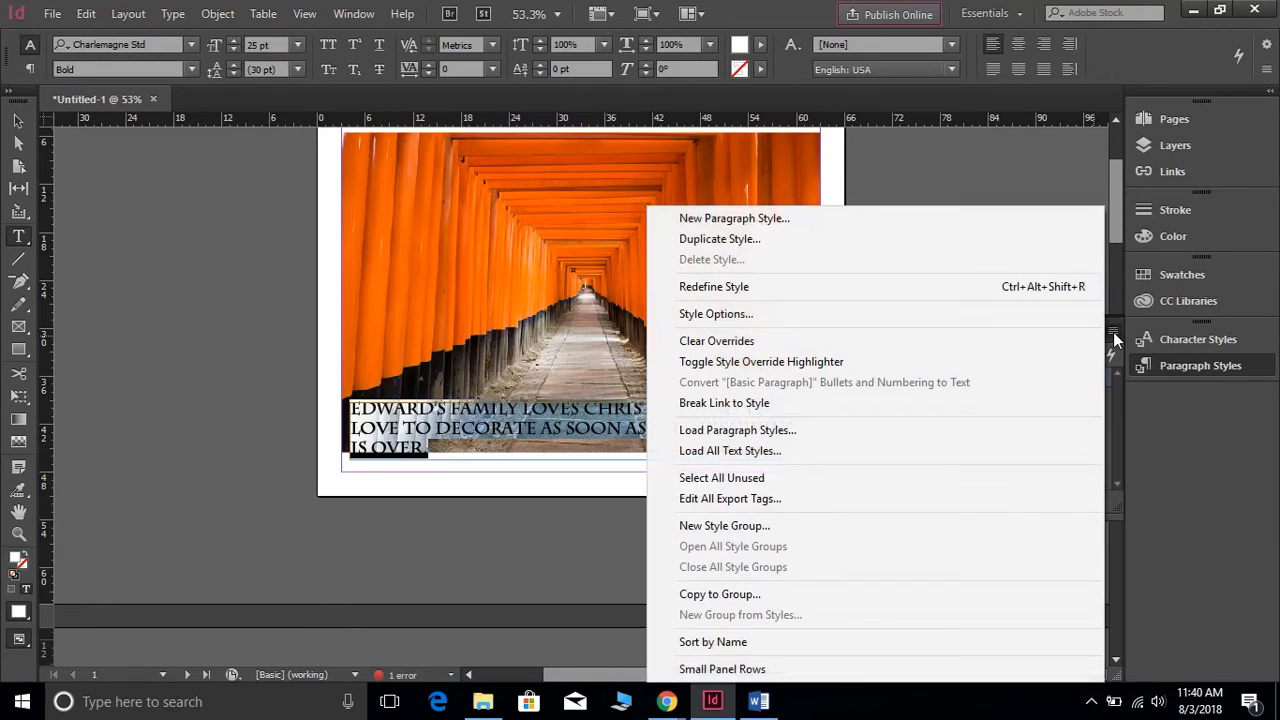
{"action": "left_click", "coordinate": [845, 226]}
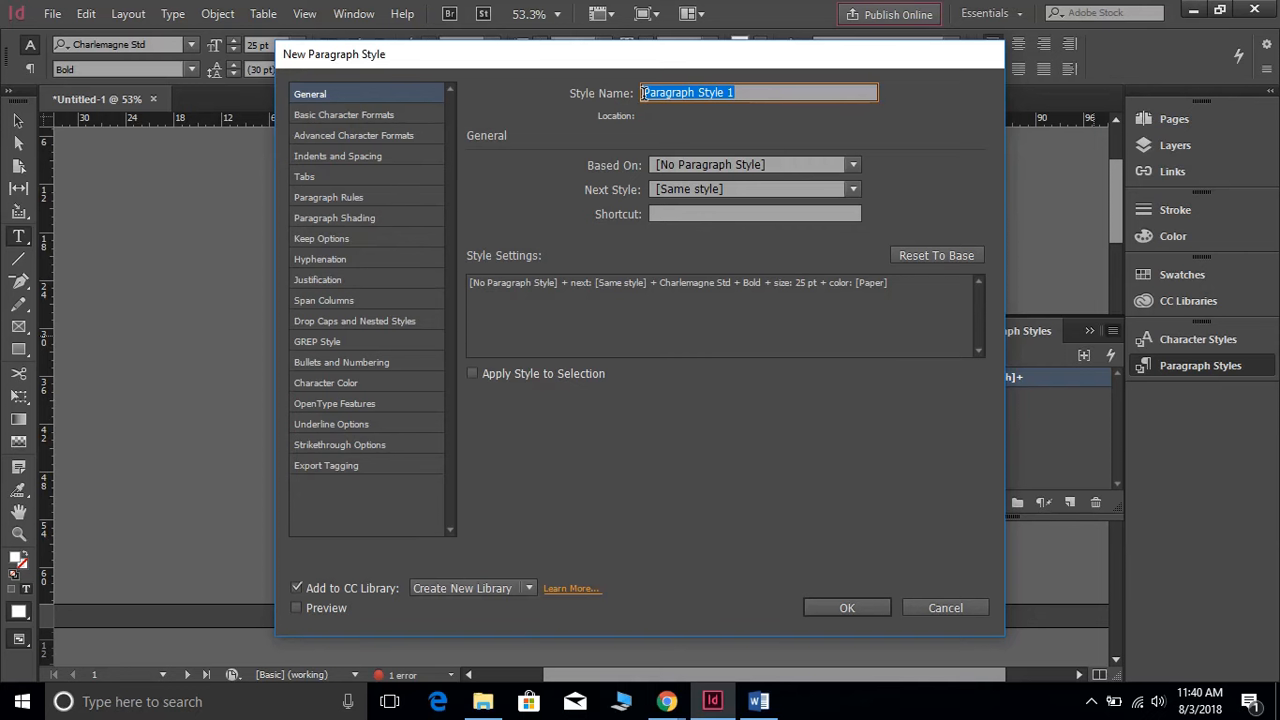
{"action": "key", "text": "BackSpace"}
{"action": "type", "text": "Childrens book"}
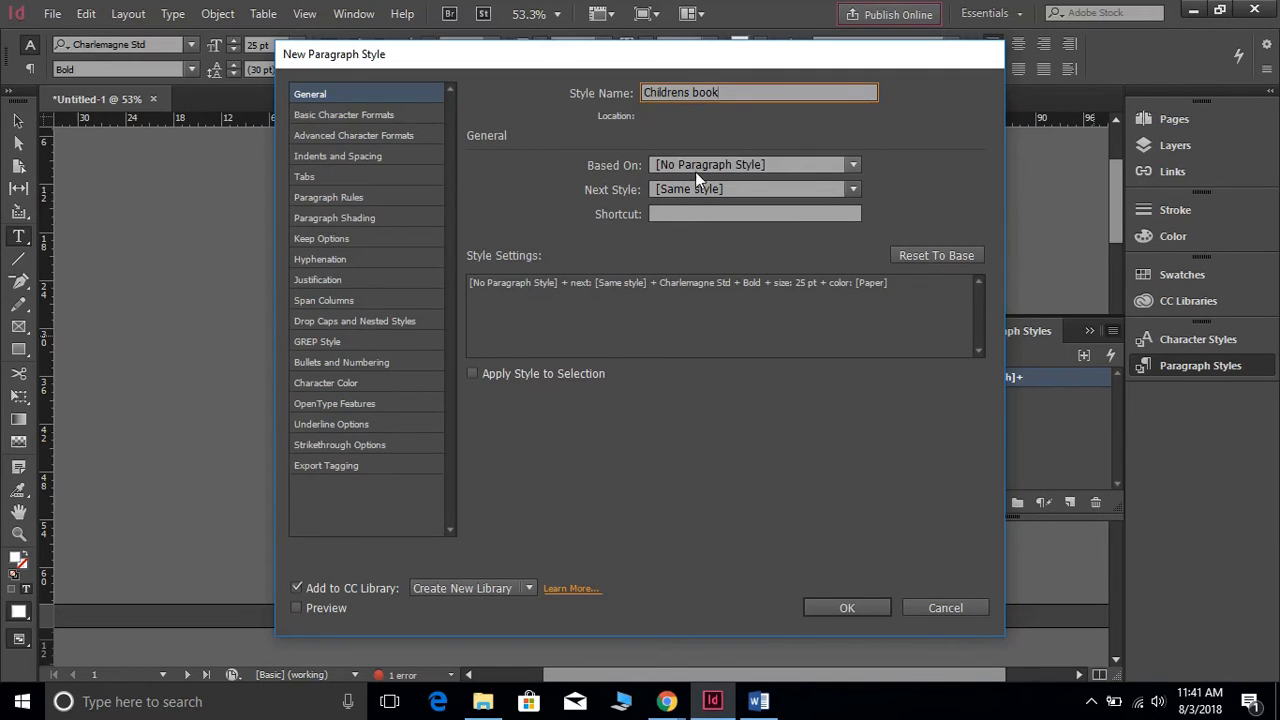
Check the character formats of the new paragraph style and set its alignment to Center
{"action": "left_click", "coordinate": [346, 116]}
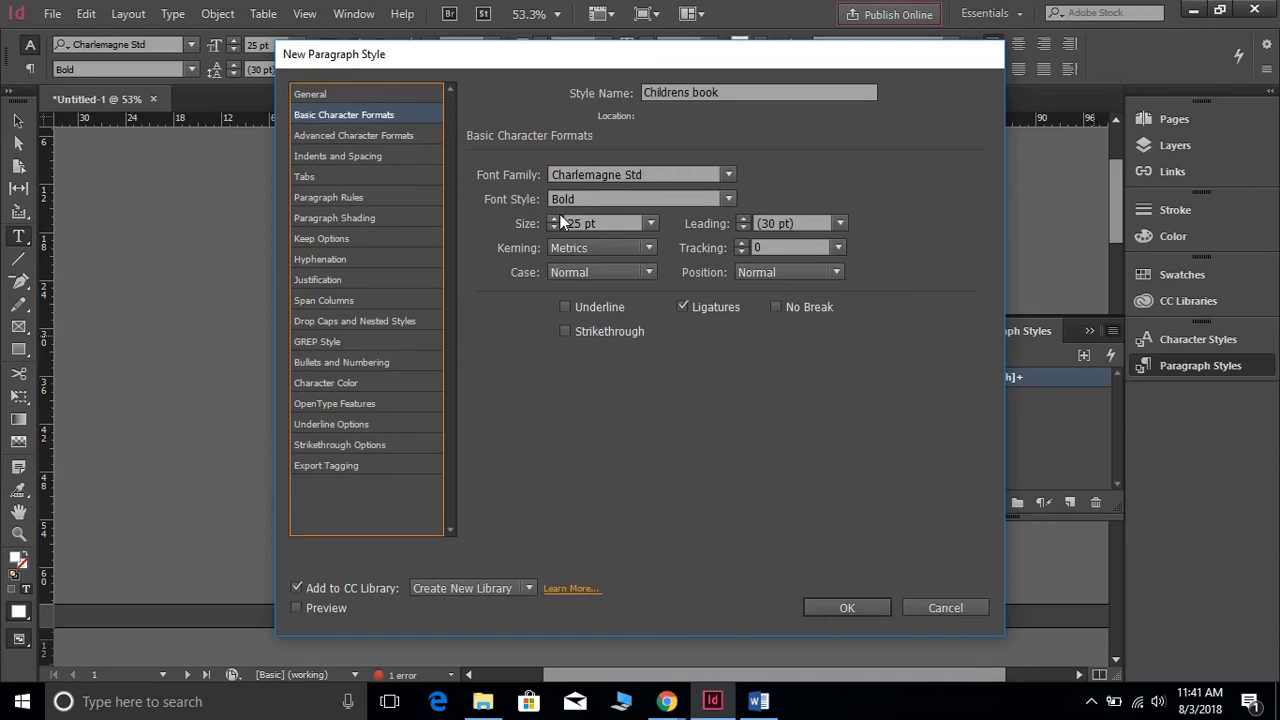
{"action": "left_click", "coordinate": [726, 176]}
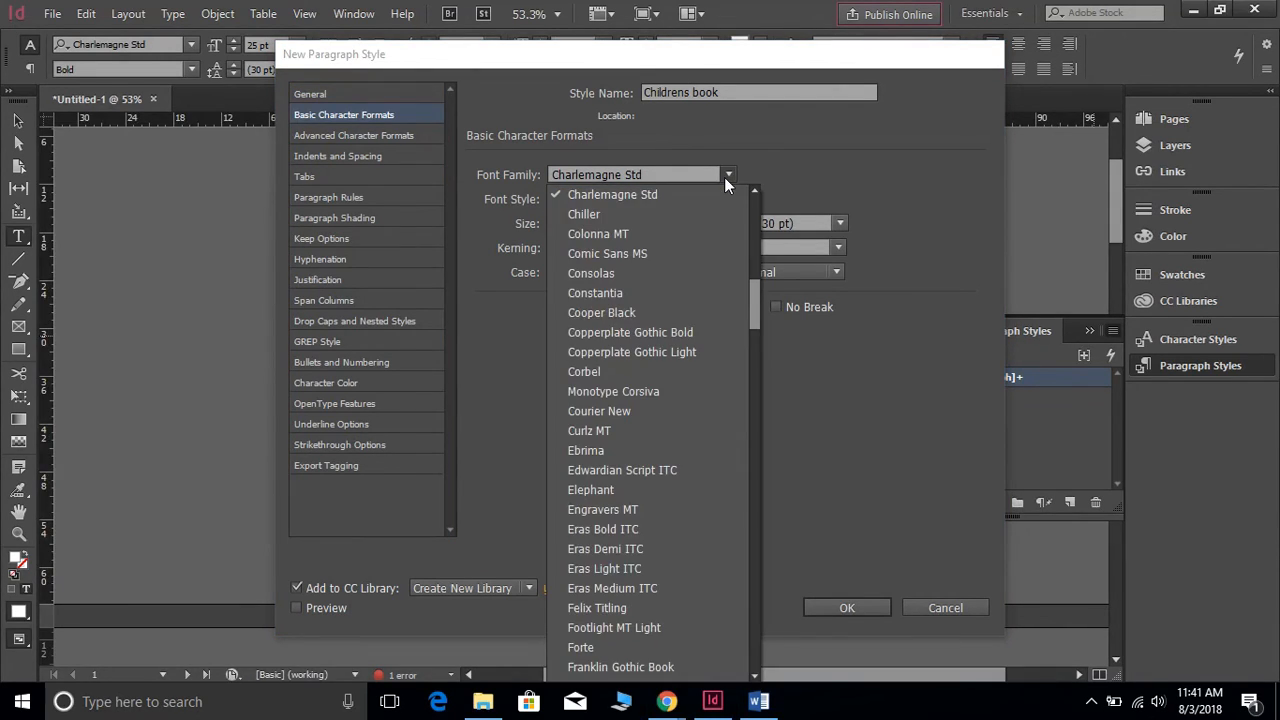
{"action": "left_click", "coordinate": [726, 176]}
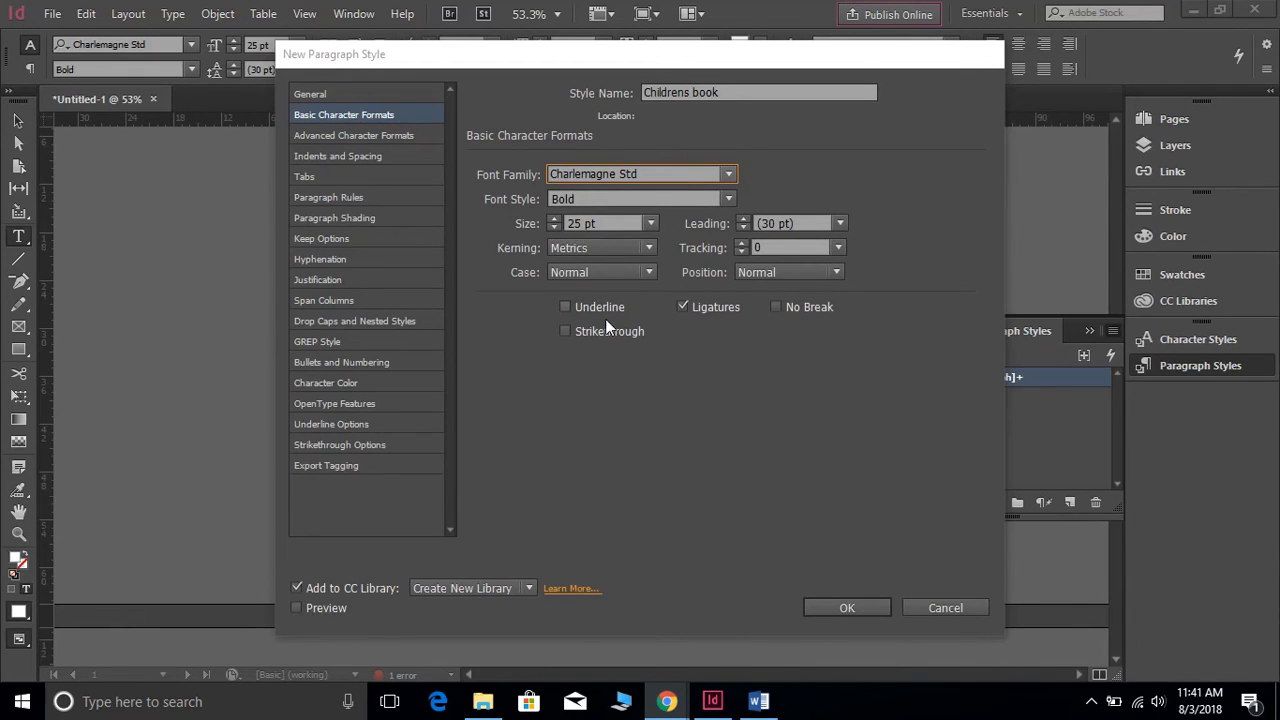
{"action": "left_click", "coordinate": [367, 137]}
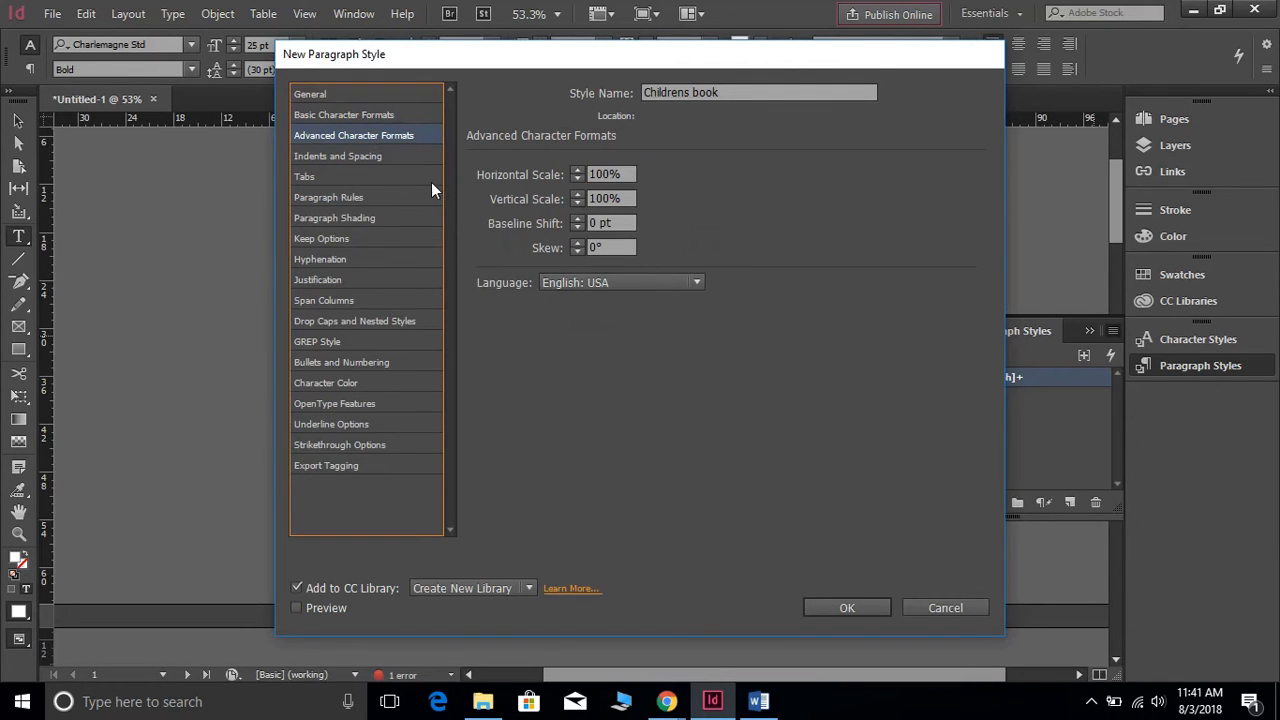
{"action": "left_click", "coordinate": [377, 160]}
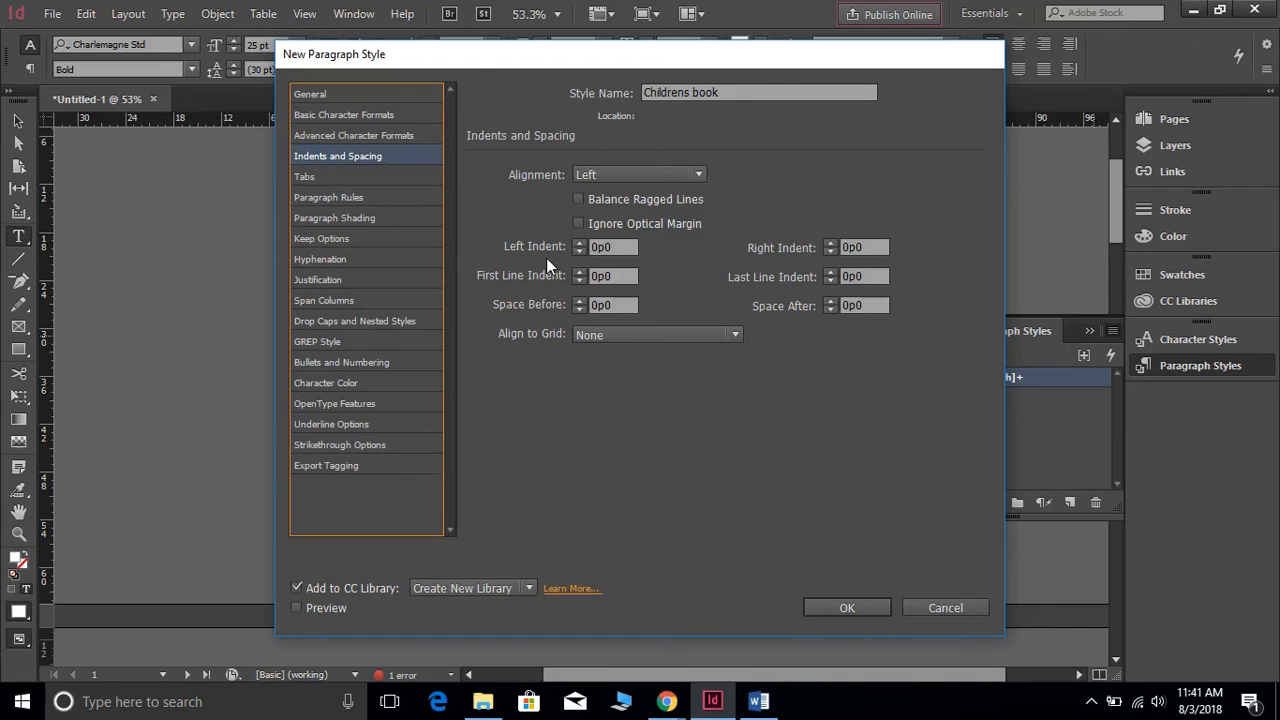
{"action": "left_click", "coordinate": [696, 176]}
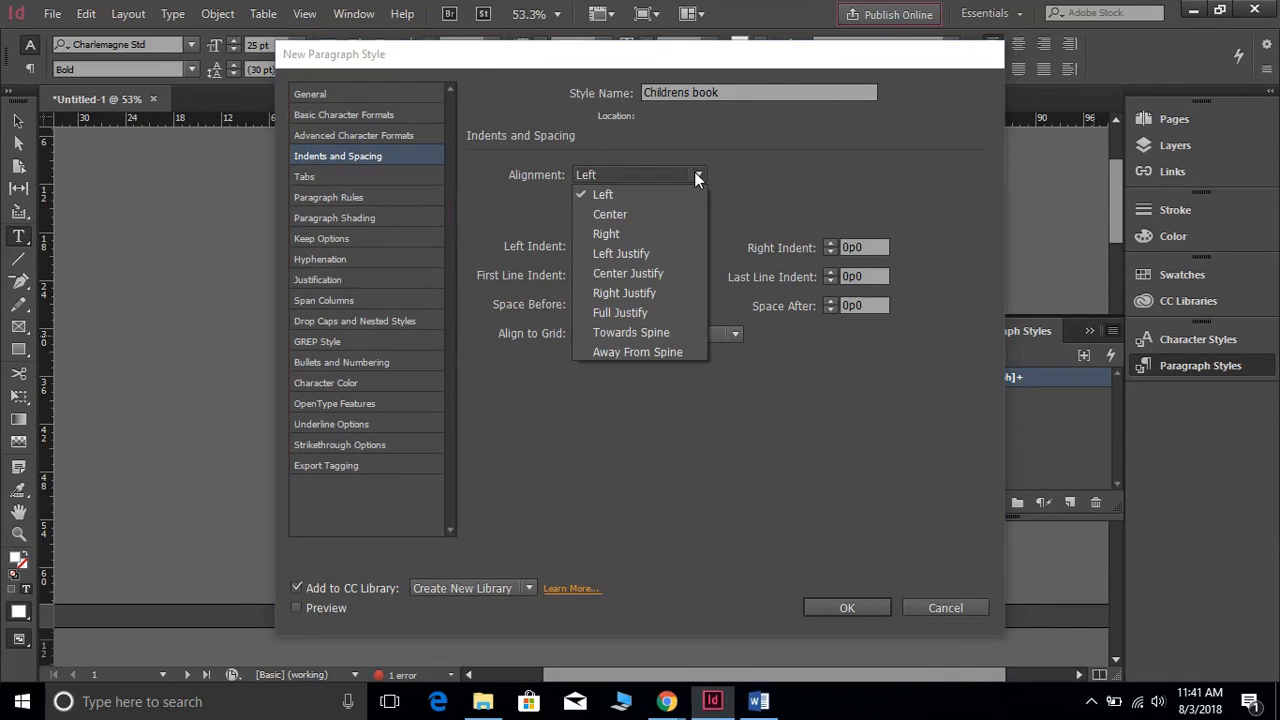
{"action": "left_click", "coordinate": [655, 213]}
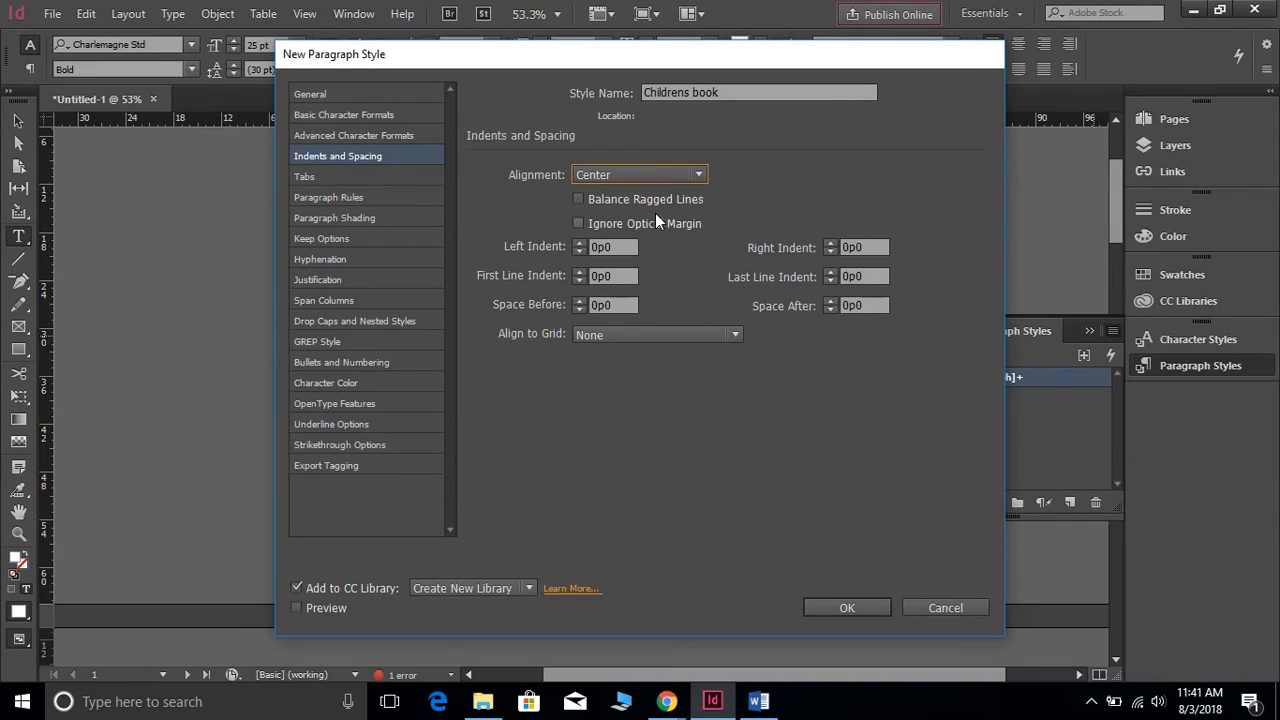
Review the style's remaining settings from Tabs through Drop Caps and Nested Styles, and save the Childrens book style
{"action": "left_click", "coordinate": [372, 180]}
{"action": "left_click", "coordinate": [366, 195]}
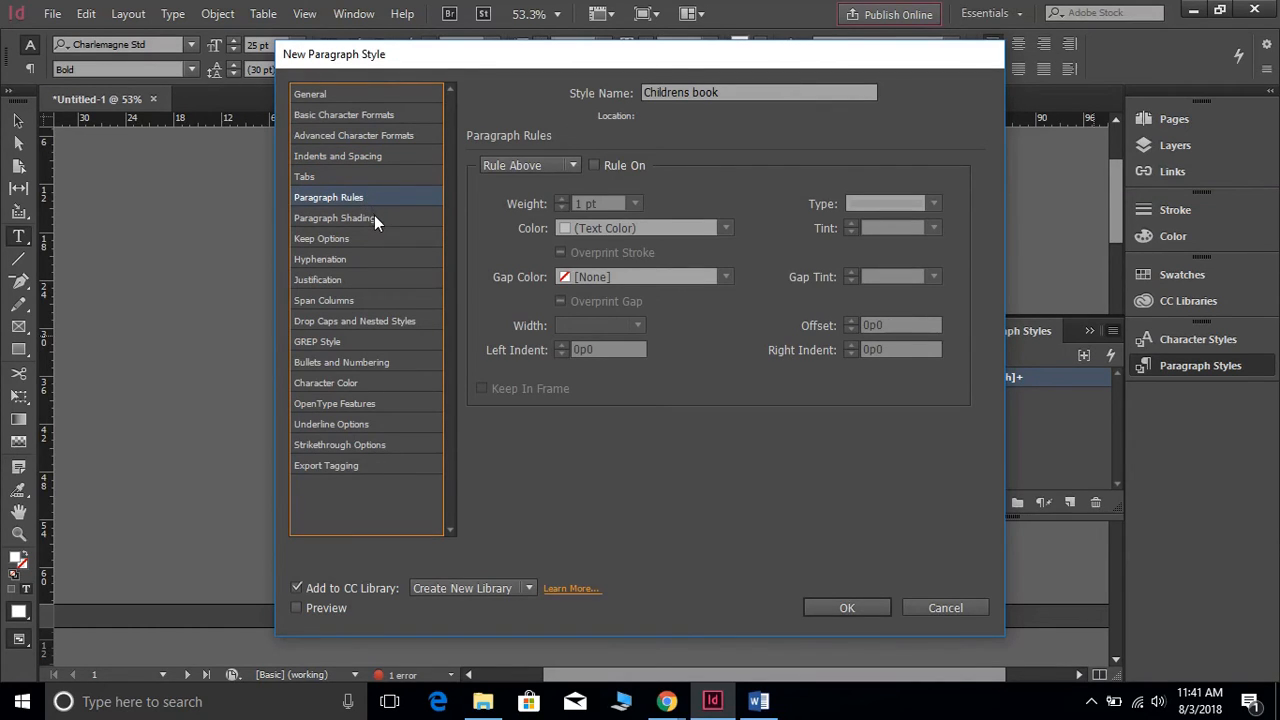
{"action": "left_click", "coordinate": [377, 219]}
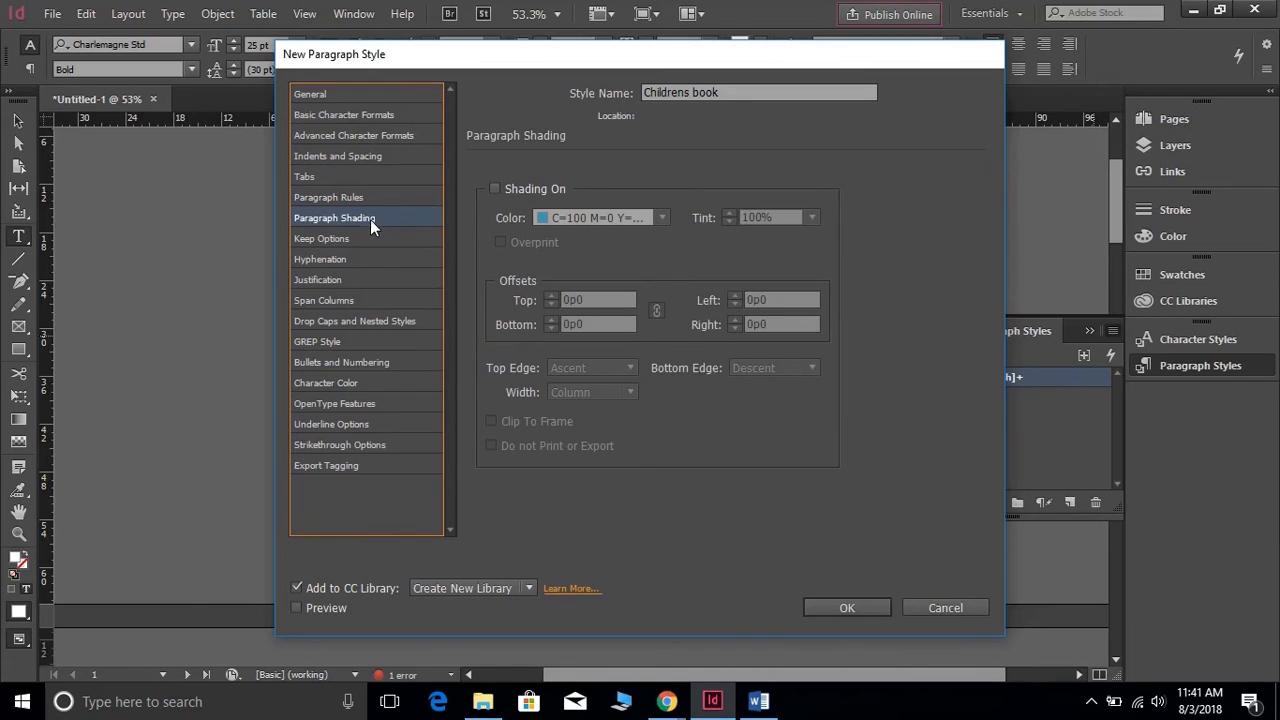
{"action": "left_click", "coordinate": [368, 240]}
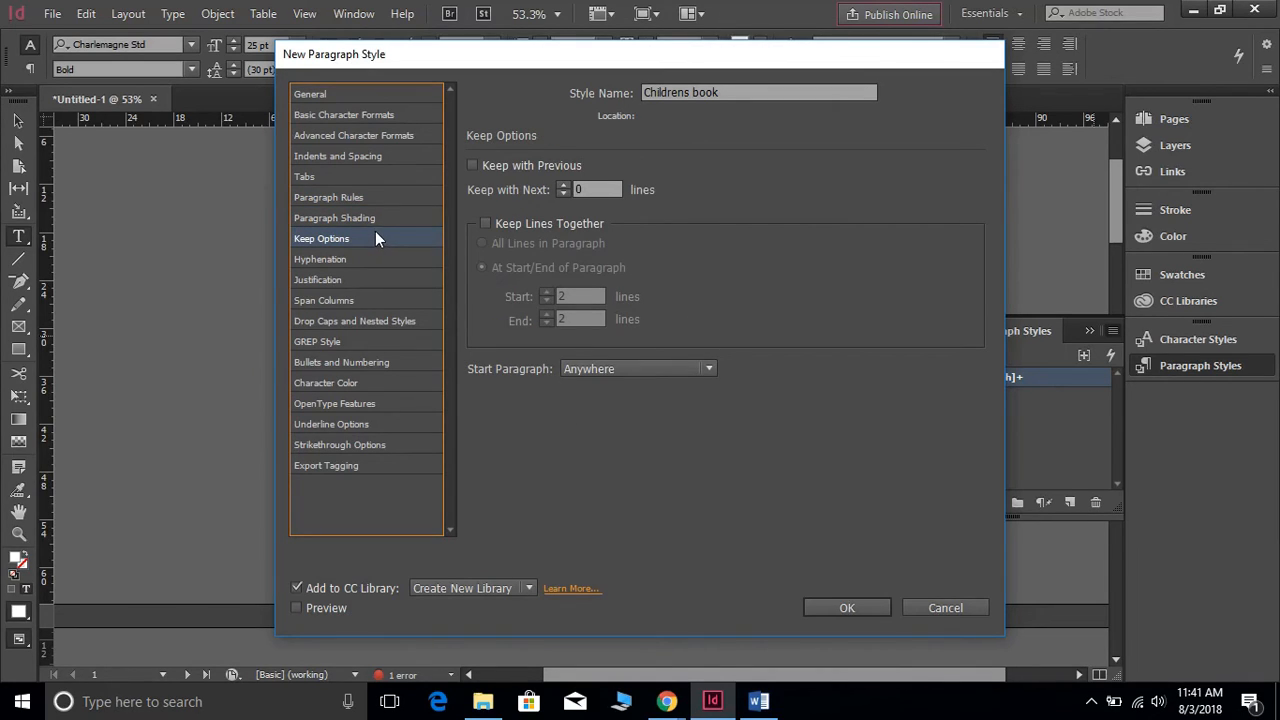
{"action": "left_click", "coordinate": [365, 261]}
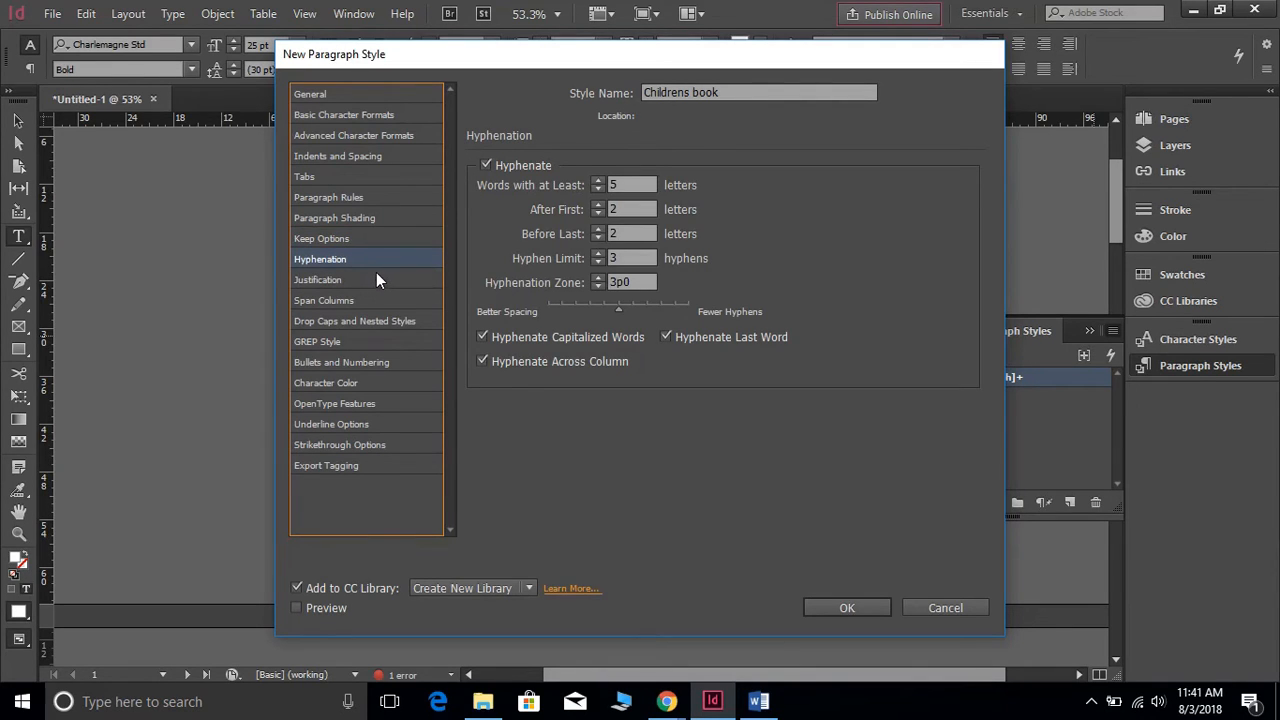
{"action": "left_click", "coordinate": [376, 282]}
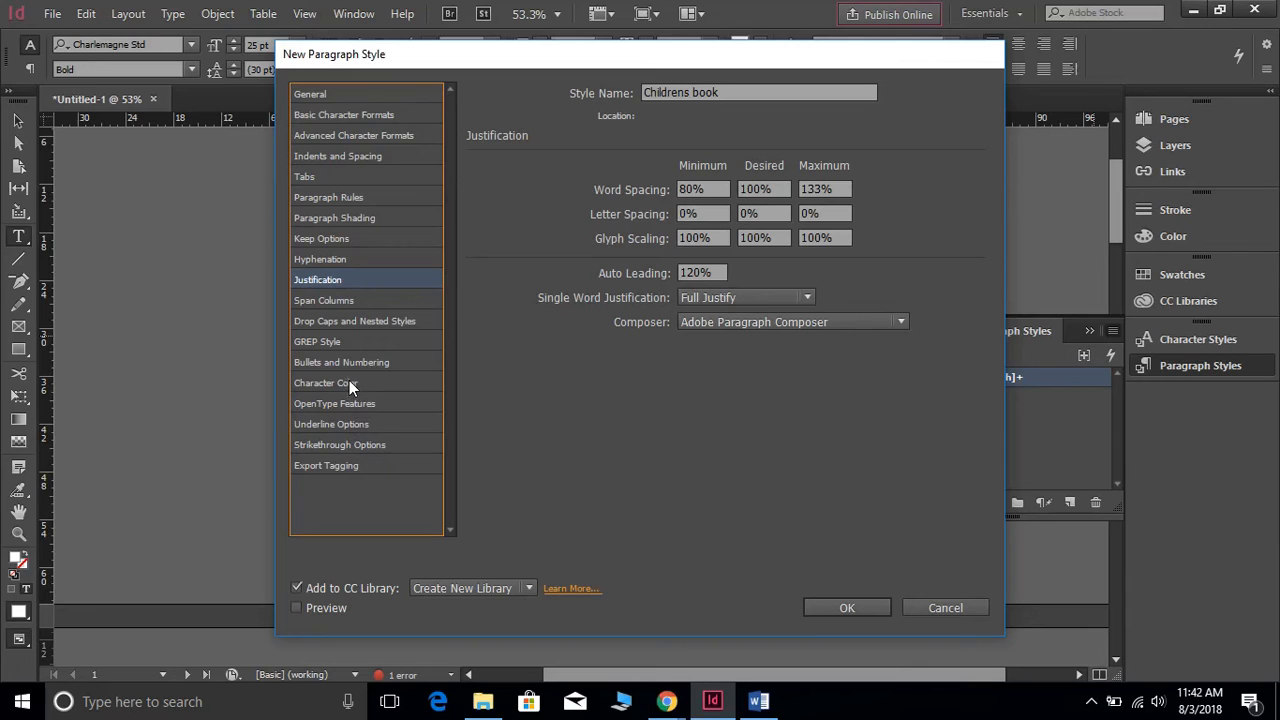
{"action": "left_click", "coordinate": [357, 324]}
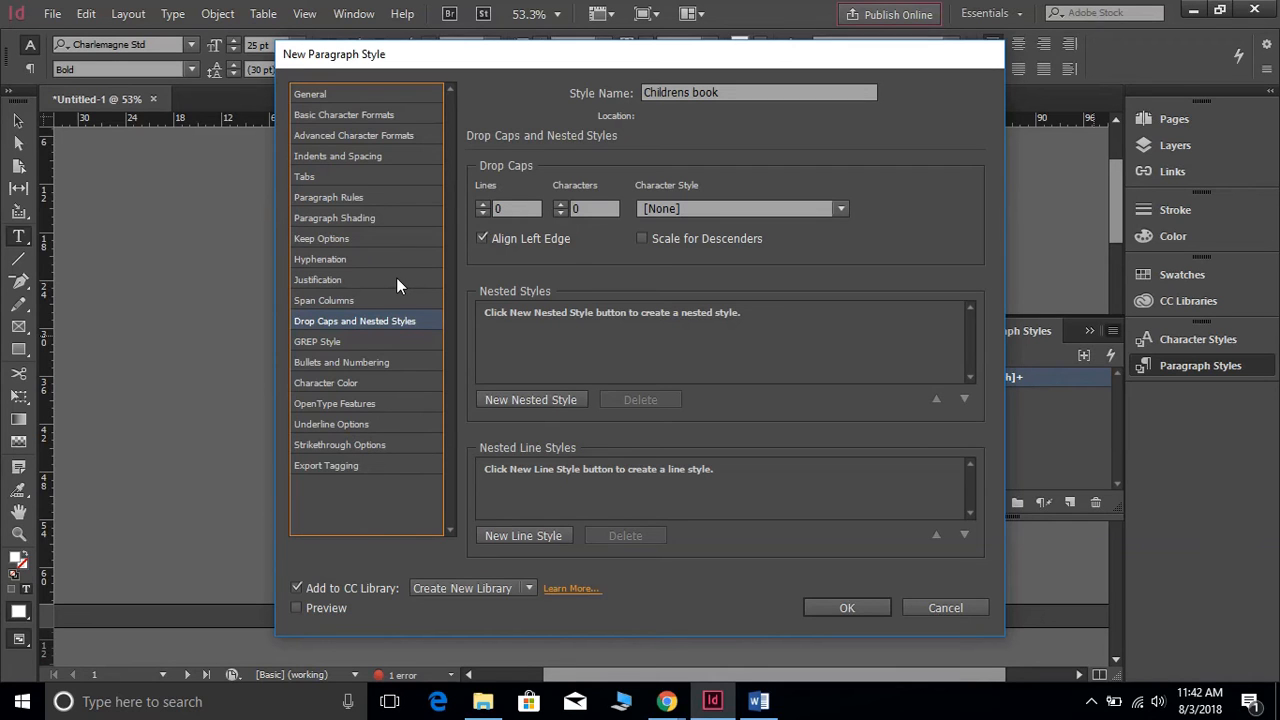
{"action": "left_click", "coordinate": [845, 608]}
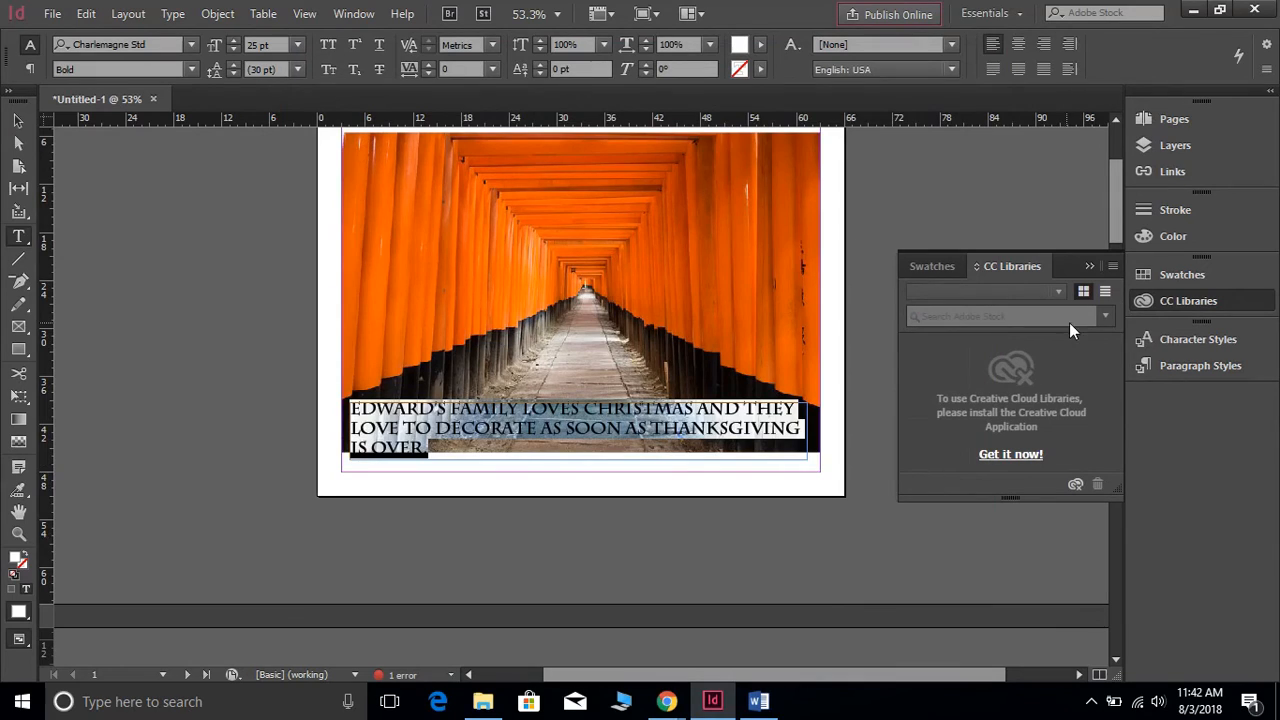
Apply the Childrens book paragraph style to the story text on page 2
{"action": "left_click", "coordinate": [1176, 368]}
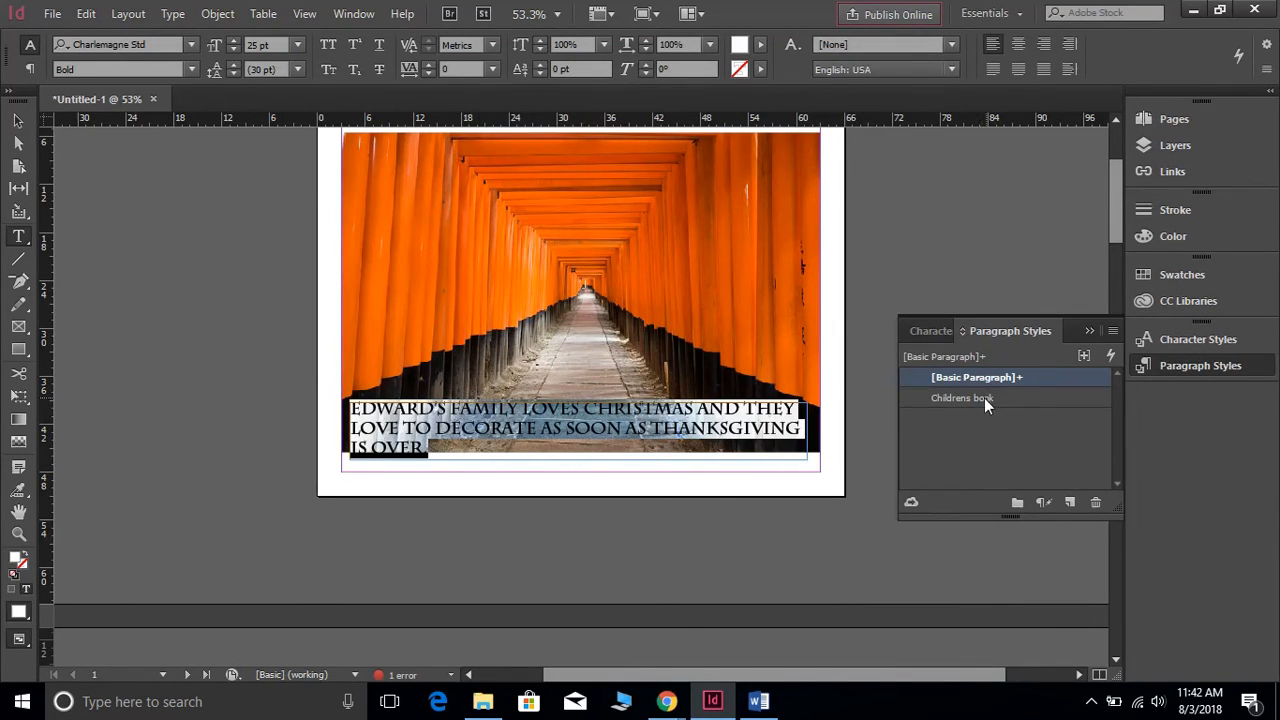
{"action": "scroll", "coordinate": [460, 430], "scroll_direction": "down", "scroll_amount": 5}
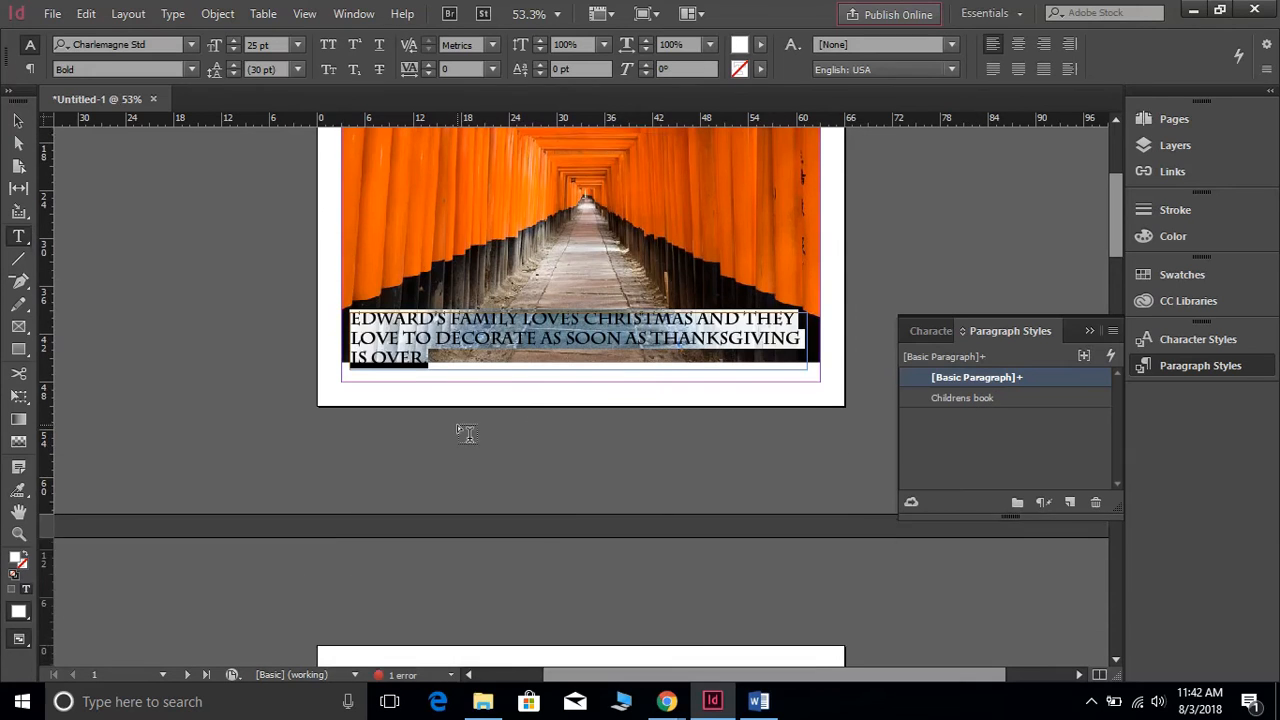
{"action": "scroll", "coordinate": [460, 430], "scroll_direction": "down", "scroll_amount": 2}
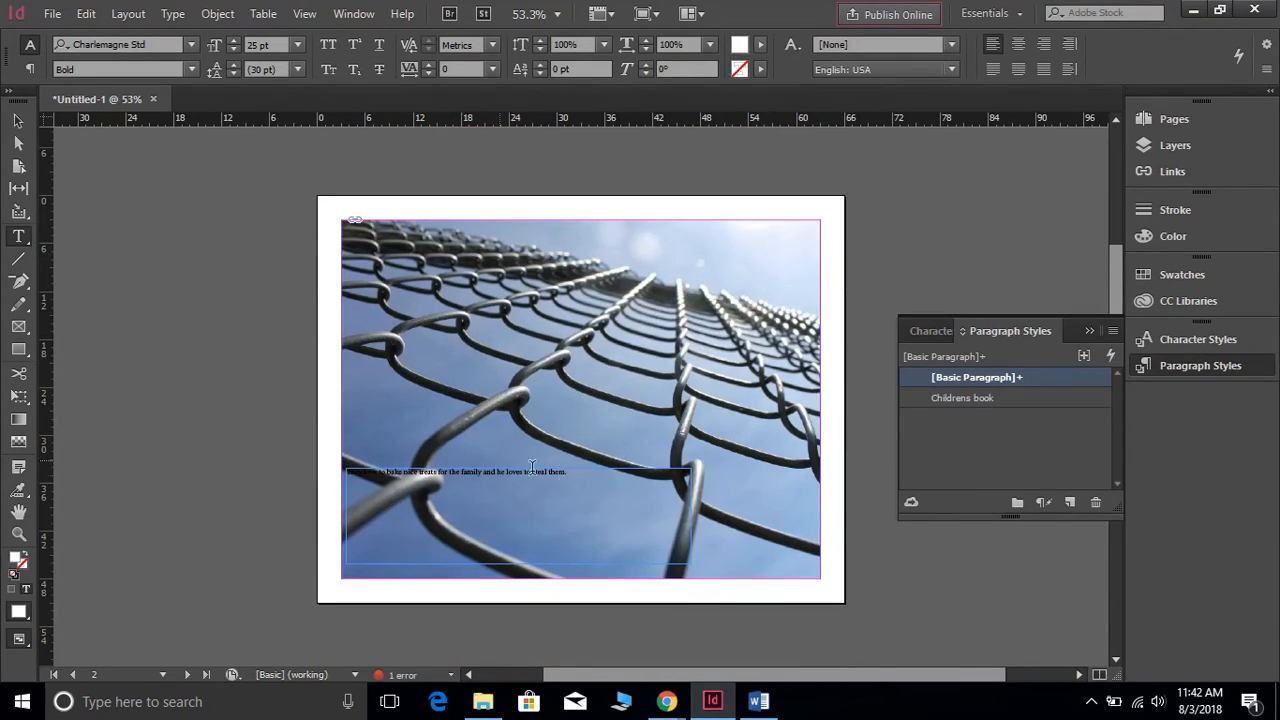
{"action": "left_click", "coordinate": [350, 471]}
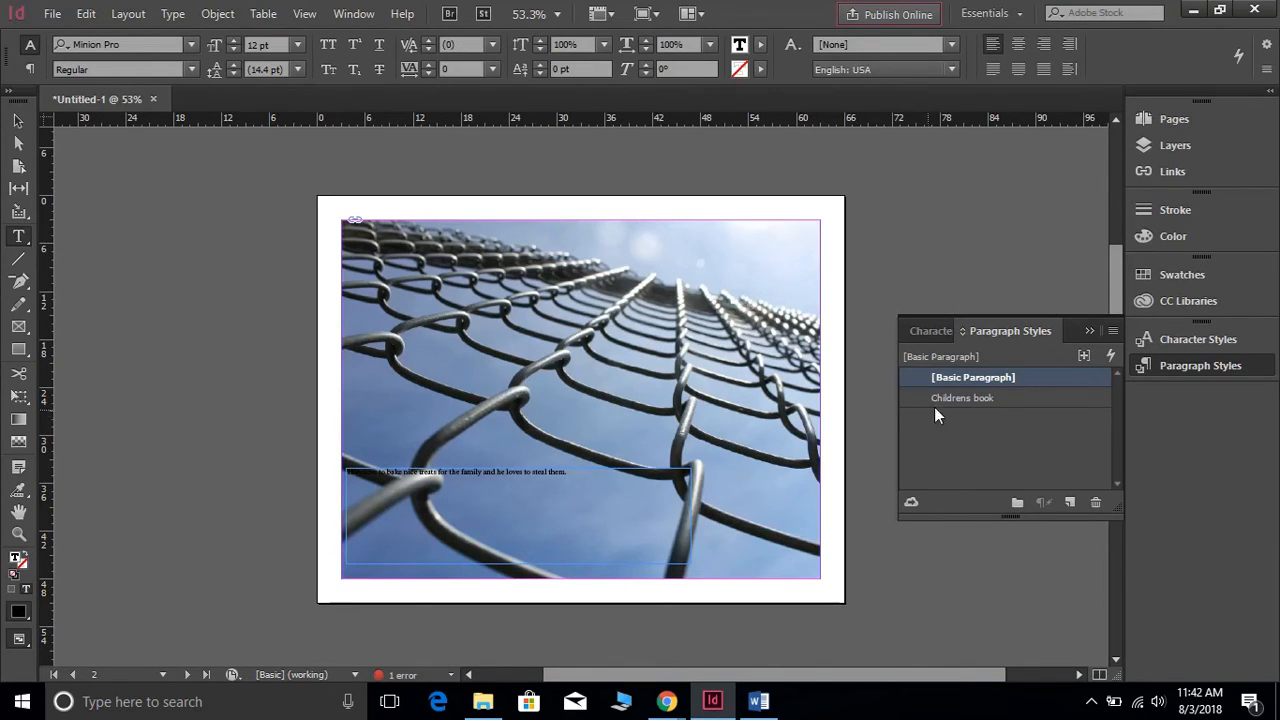
{"action": "left_click", "coordinate": [969, 398]}
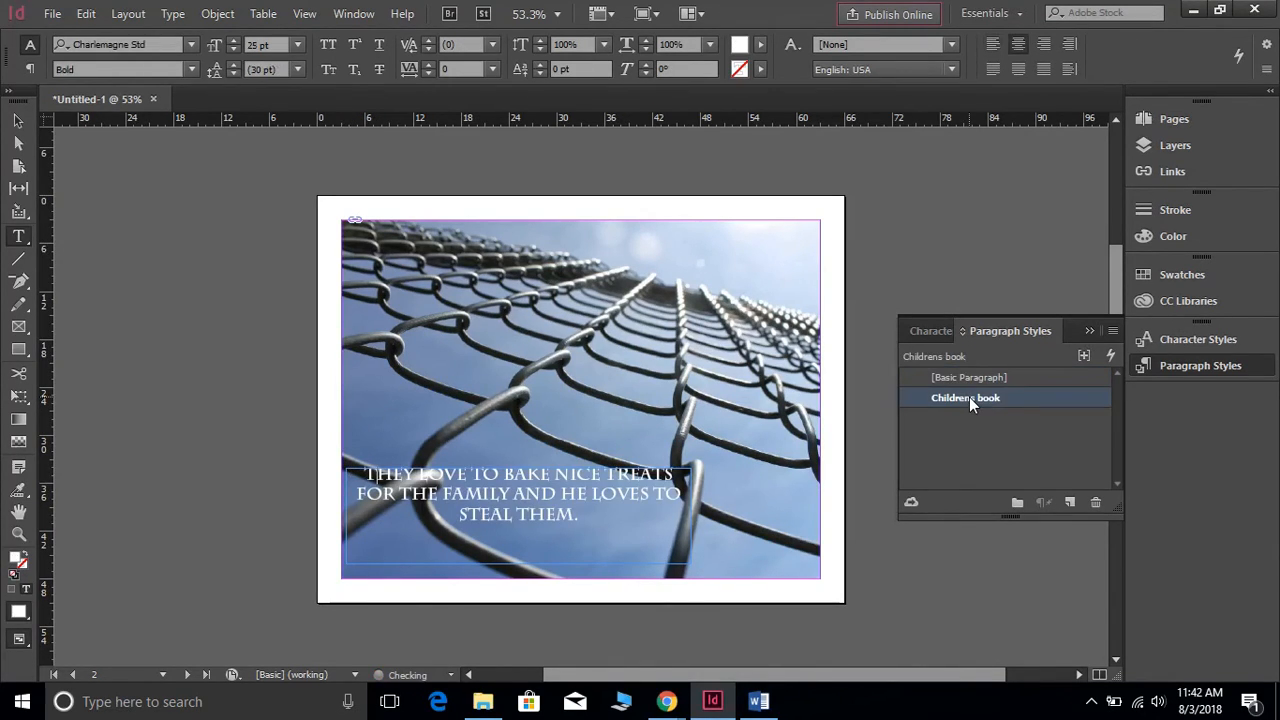
Apply the Childrens book paragraph style to the story text on page 1
{"action": "scroll", "coordinate": [503, 583], "scroll_direction": "up", "scroll_amount": 3}
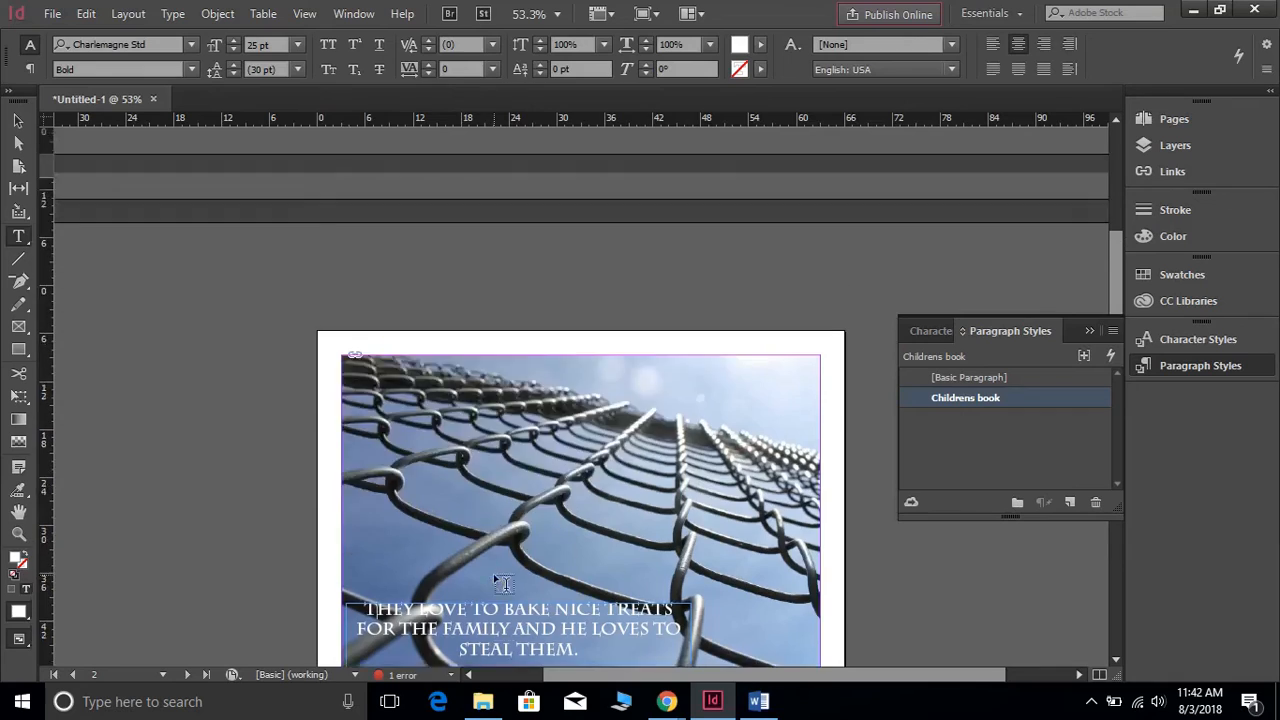
{"action": "scroll", "coordinate": [503, 583], "scroll_direction": "up", "scroll_amount": 10}
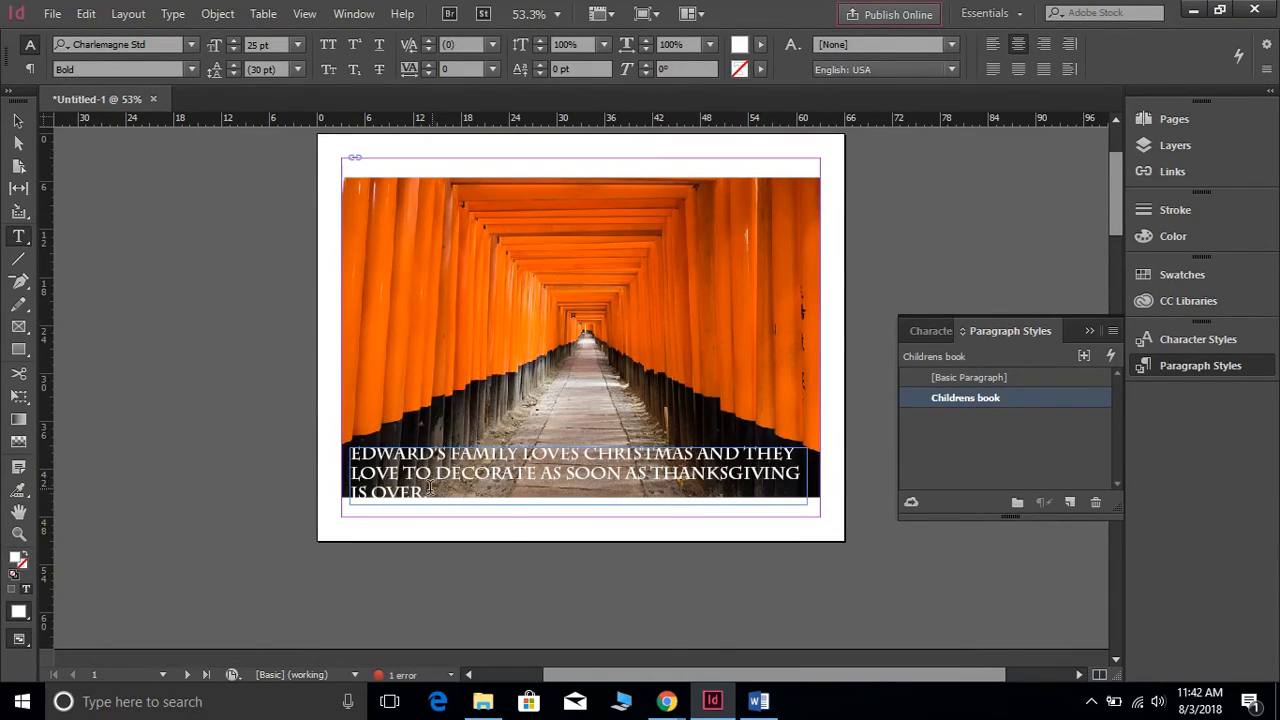
{"action": "left_click", "coordinate": [418, 469]}
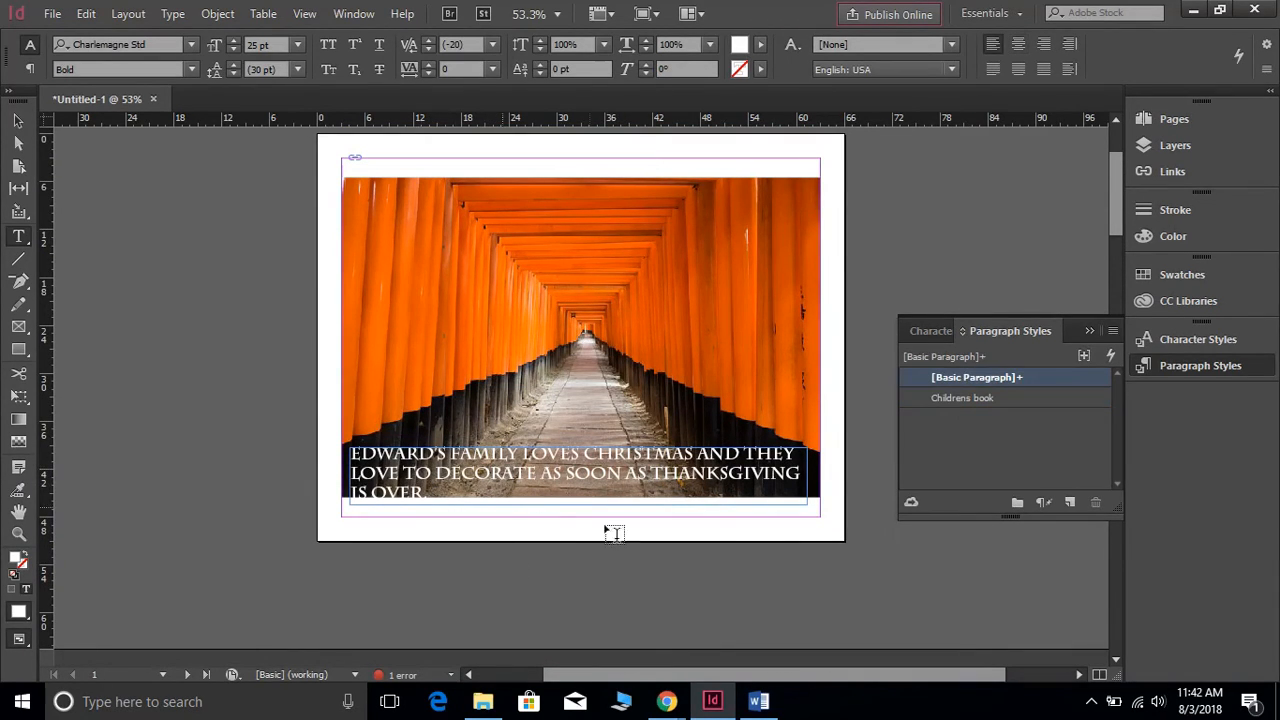
{"action": "left_click", "coordinate": [978, 398]}
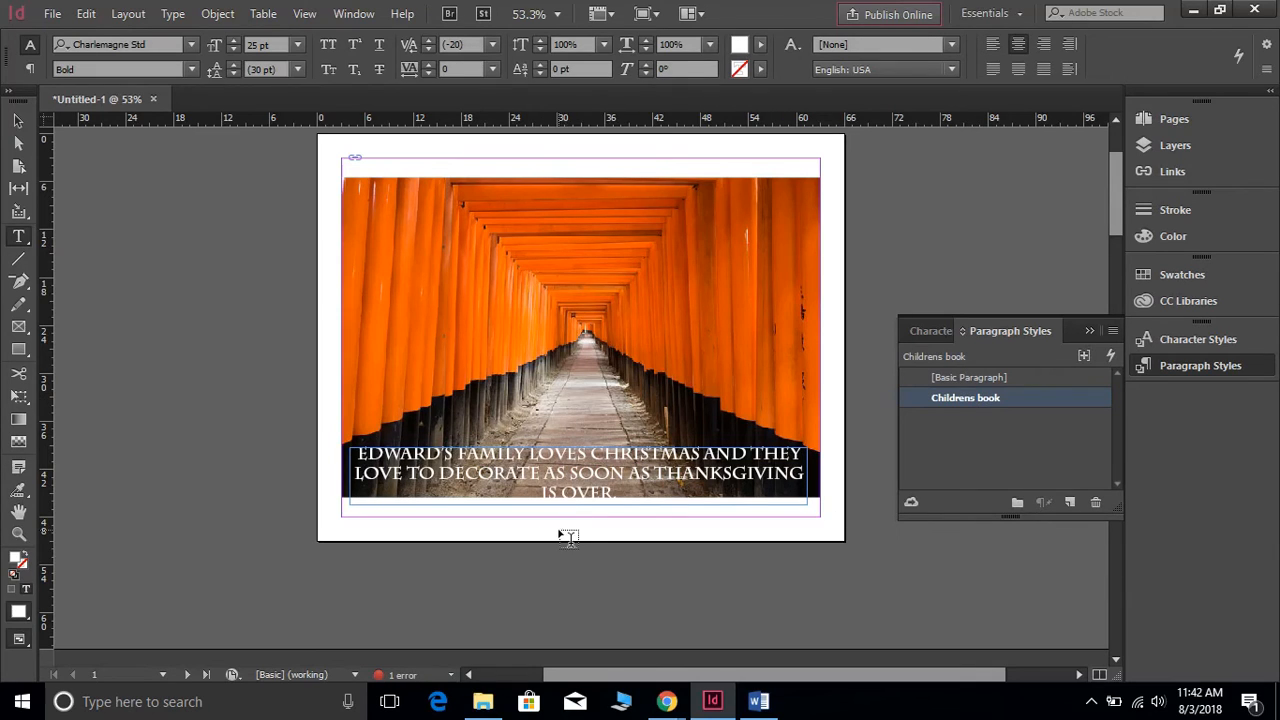
Apply the Childrens book paragraph style to both story paragraphs on page 3
{"action": "scroll", "coordinate": [568, 538], "scroll_direction": "down", "scroll_amount": 16}
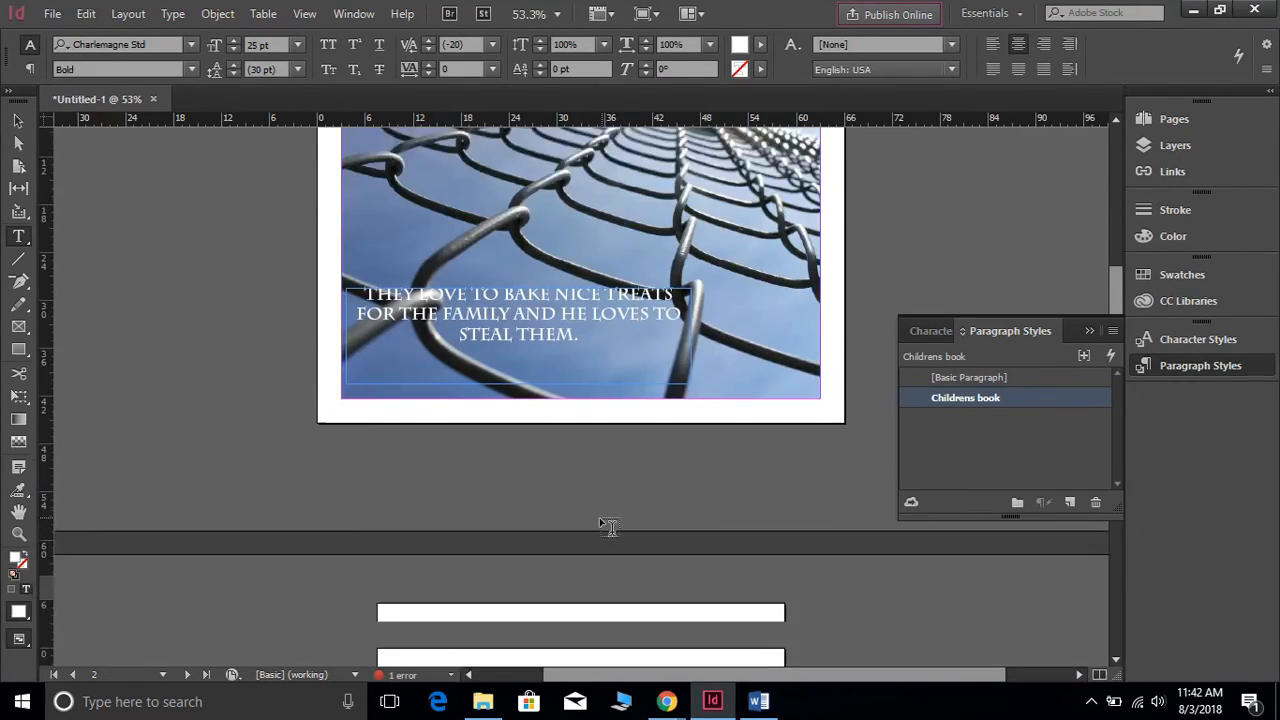
{"action": "scroll", "coordinate": [605, 527], "scroll_direction": "down", "scroll_amount": 7}
{"action": "left_click", "coordinate": [515, 473]}
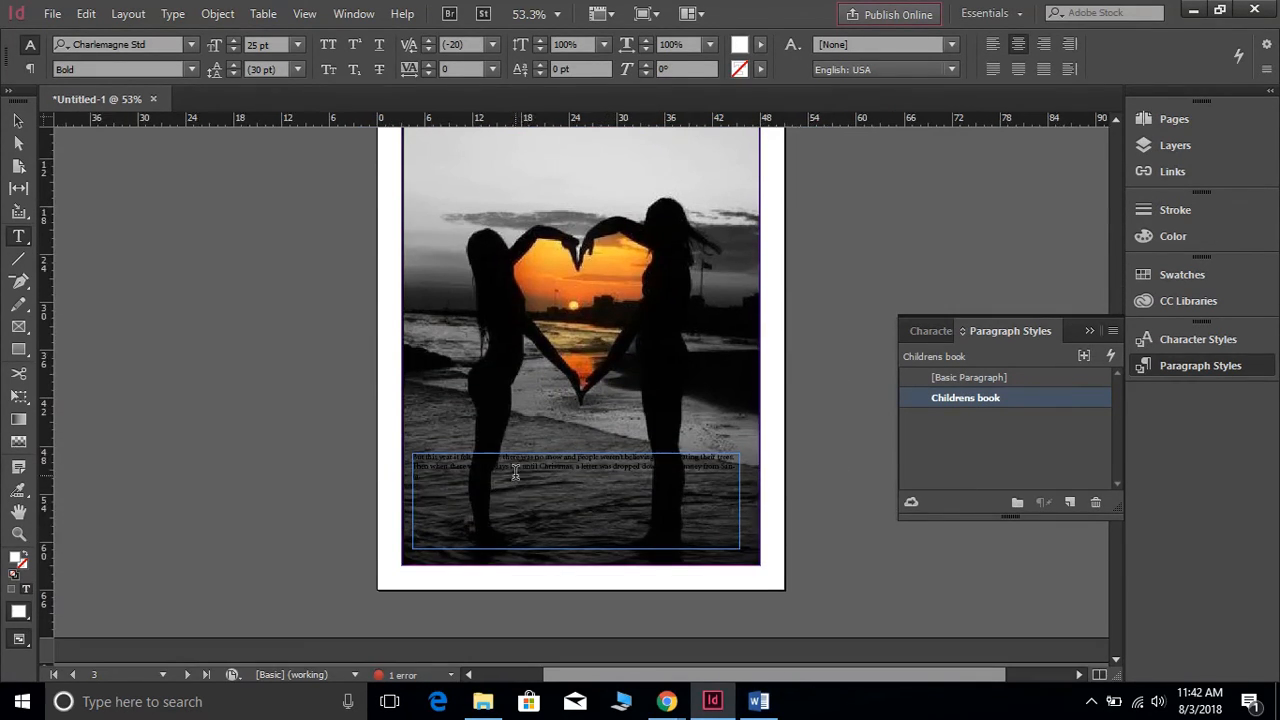
{"action": "left_click", "coordinate": [971, 397]}
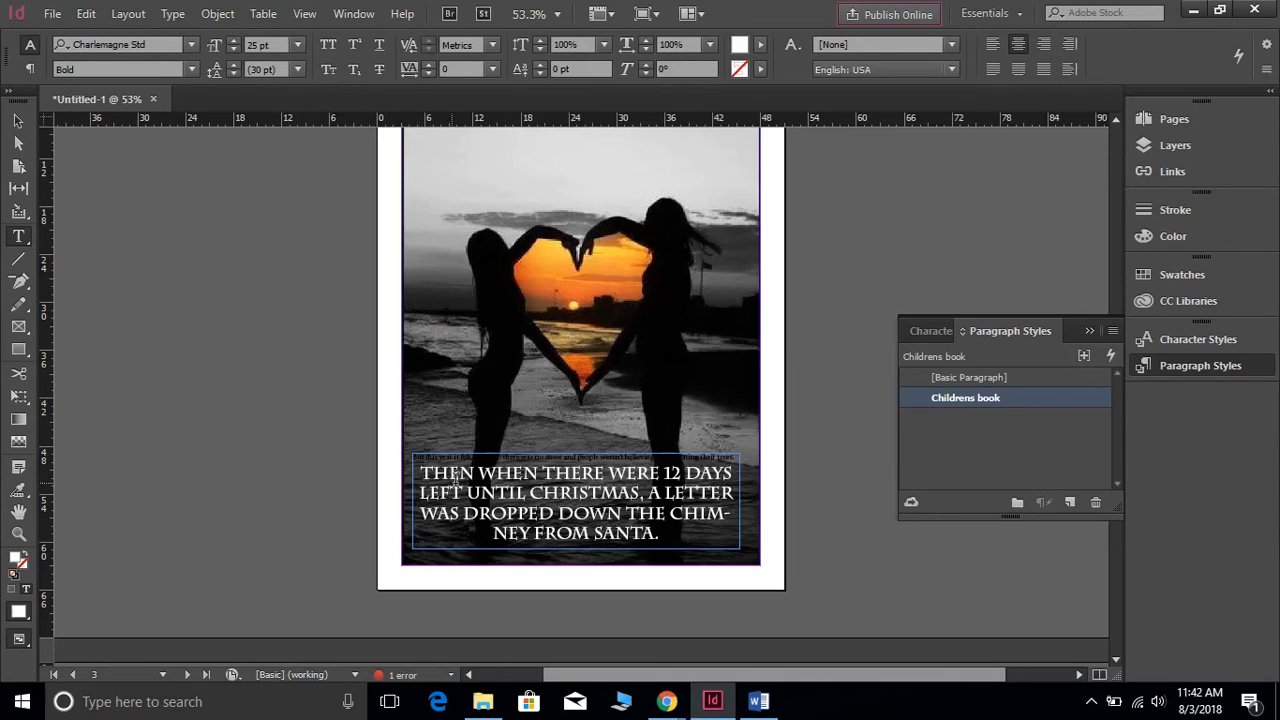
{"action": "left_click", "coordinate": [440, 456]}
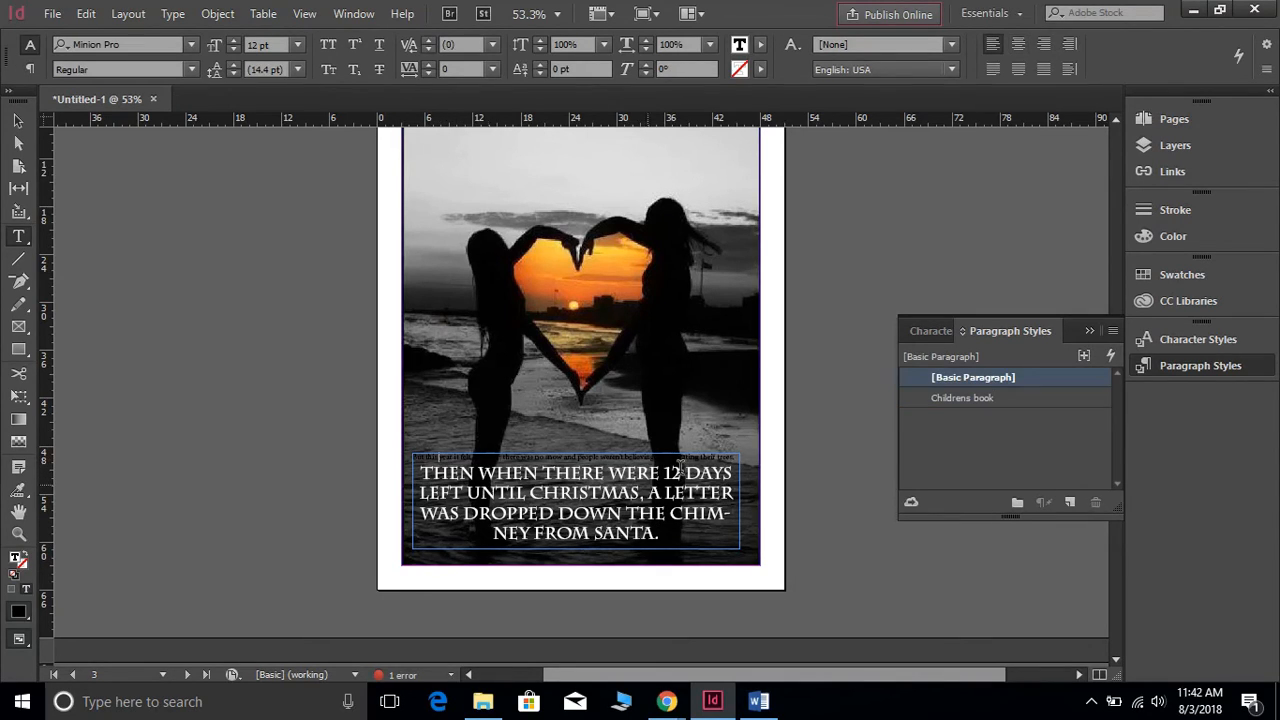
{"action": "left_click", "coordinate": [944, 397]}
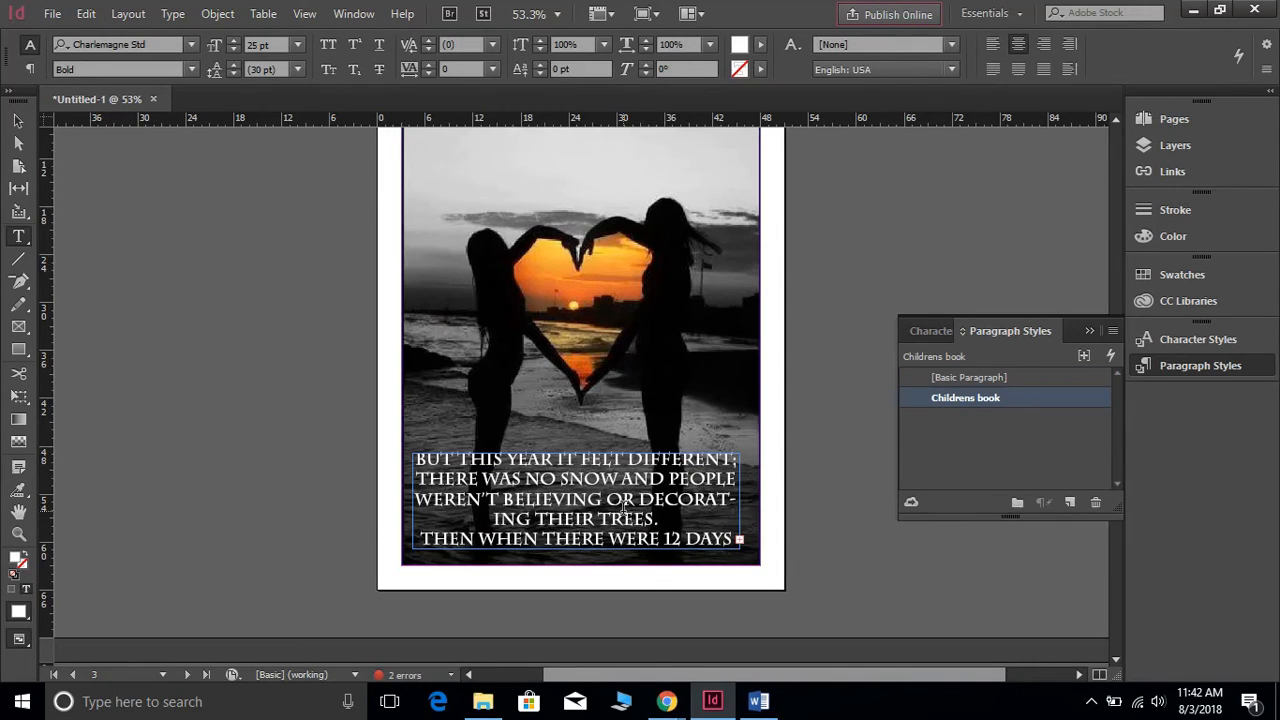
{"action": "scroll", "coordinate": [468, 545], "scroll_direction": "down", "scroll_amount": 5}
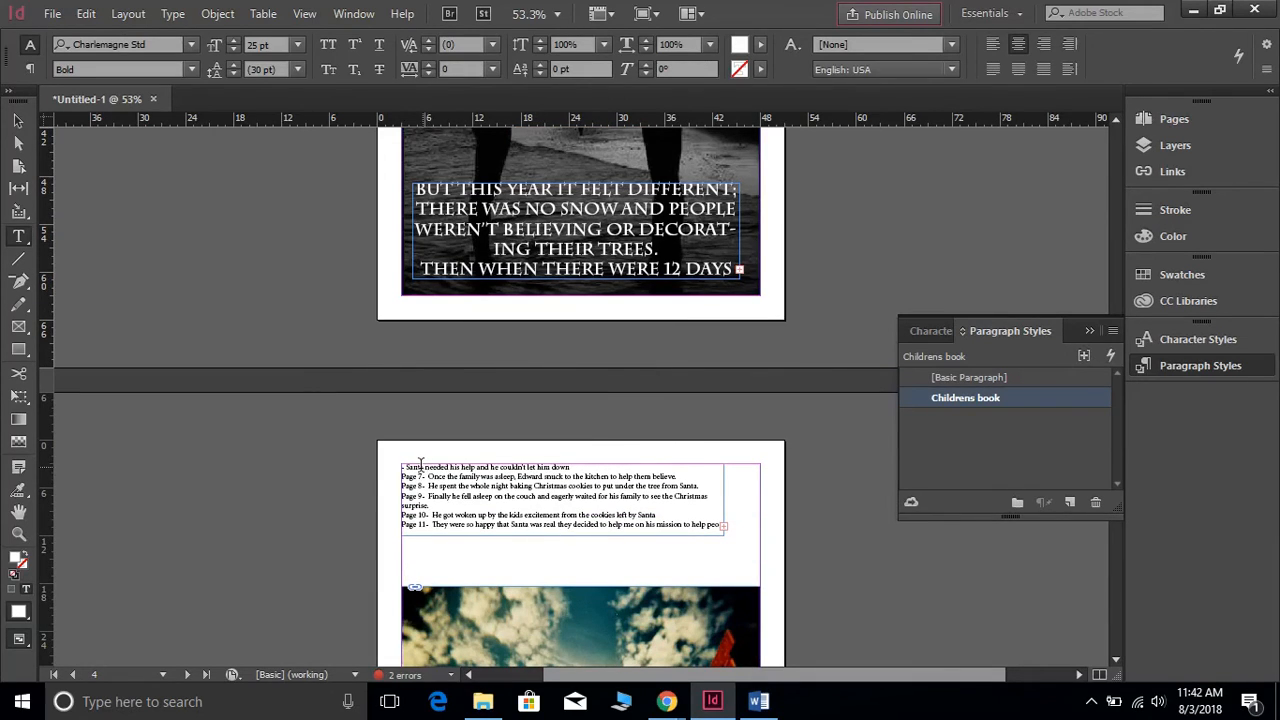
{"action": "left_click", "coordinate": [421, 463]}
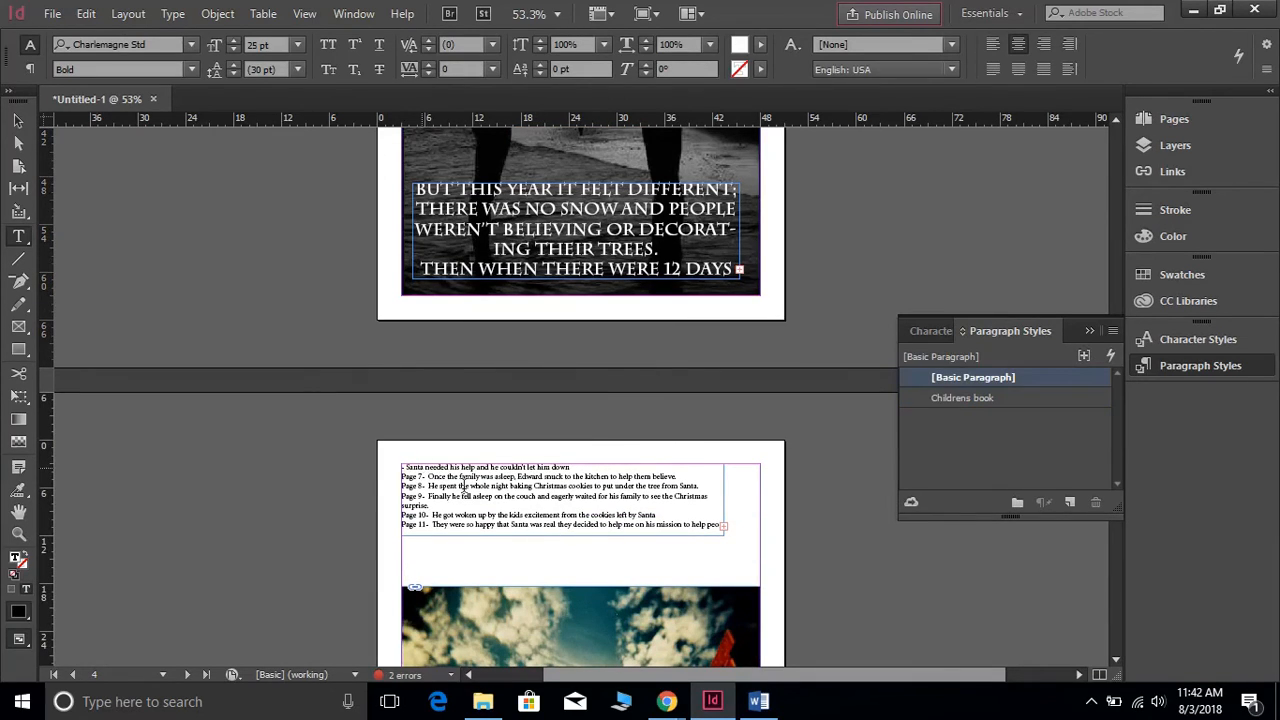
{"action": "left_click", "coordinate": [975, 398]}
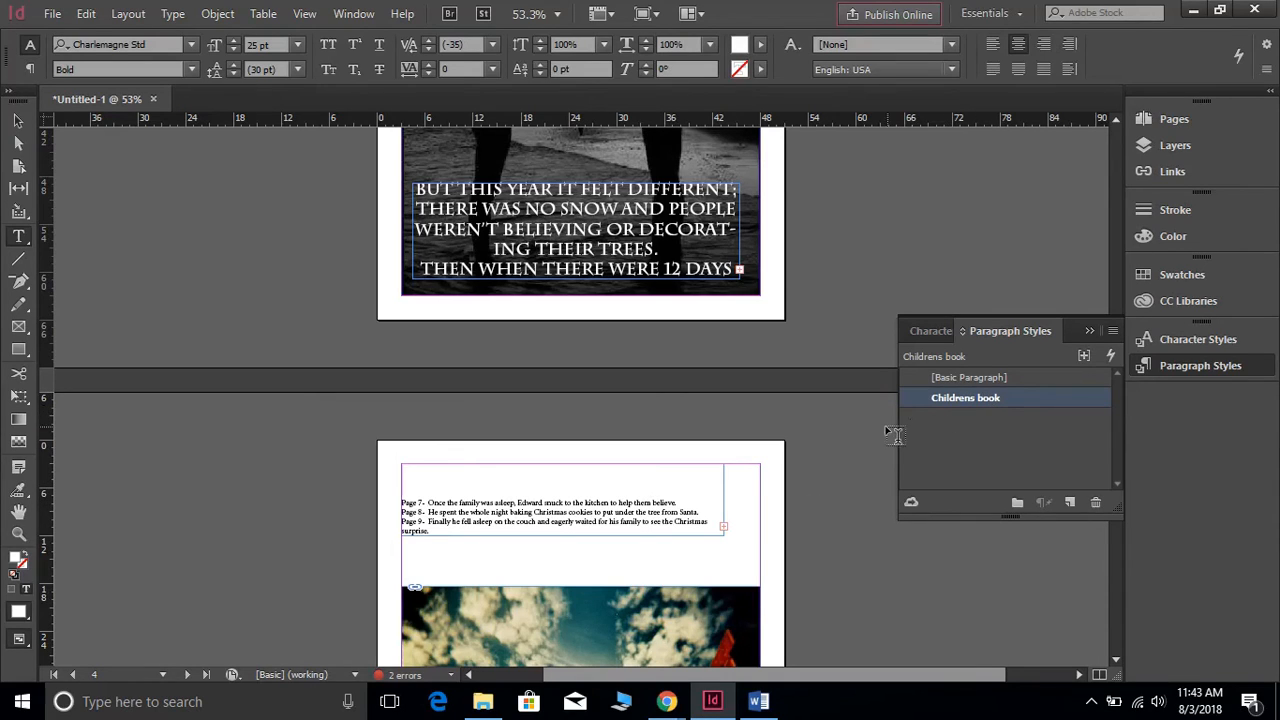
{"action": "type", "text": "Santa needed his help and he couldn't let him down"}
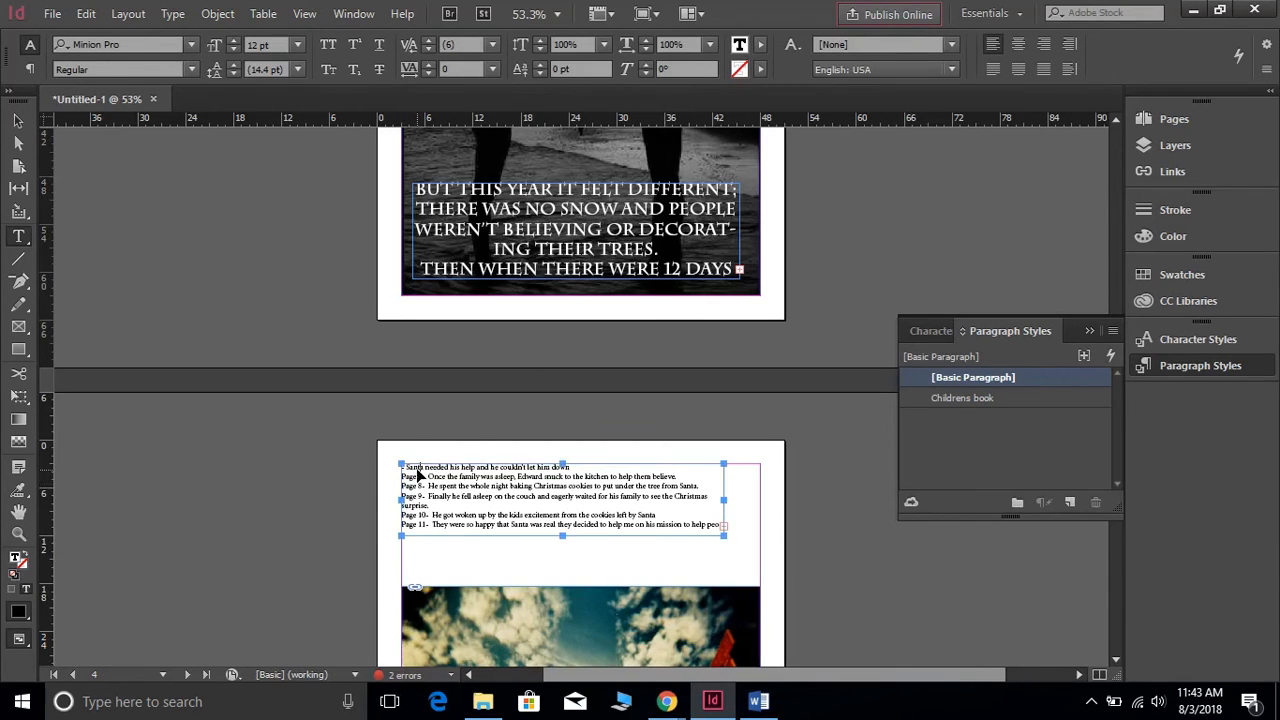
Apply the Childrens book style to all the text in page 4's frame and color it C=100 M=0 Y=0 K=0
{"action": "left_click_drag", "start_coordinate": [416, 465], "coordinate": [435, 523]}
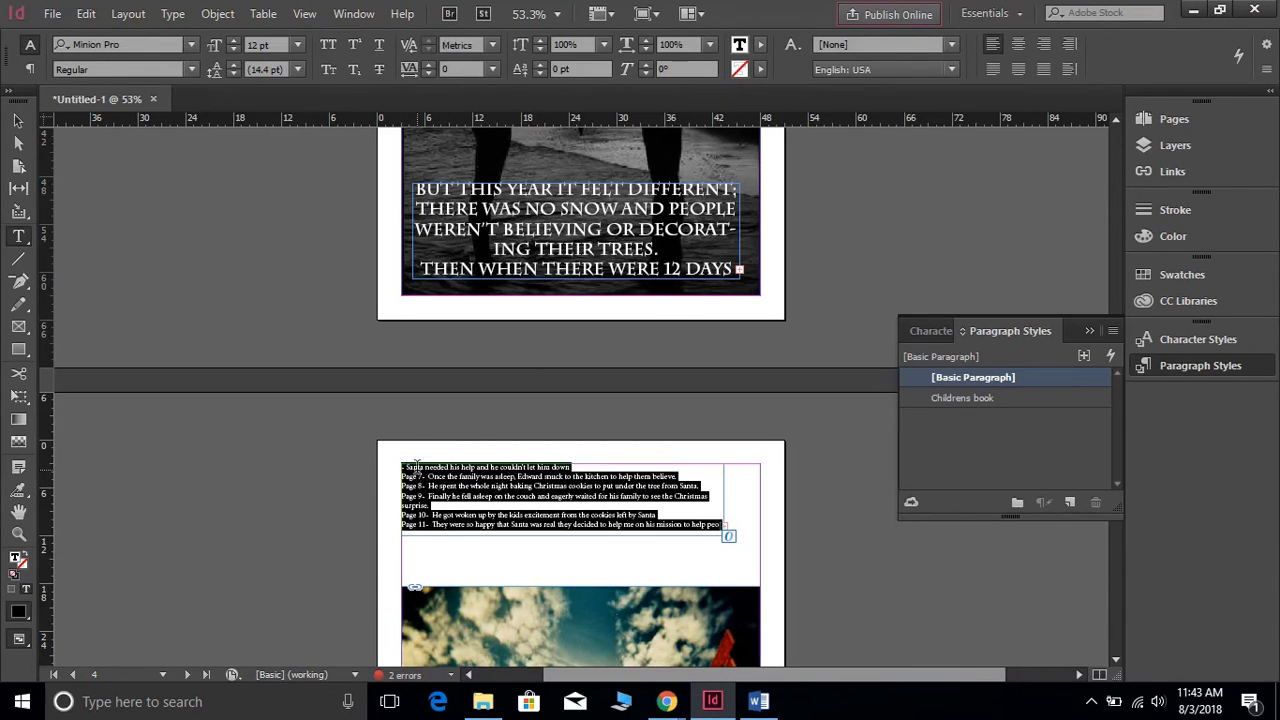
{"action": "left_click", "coordinate": [960, 398]}
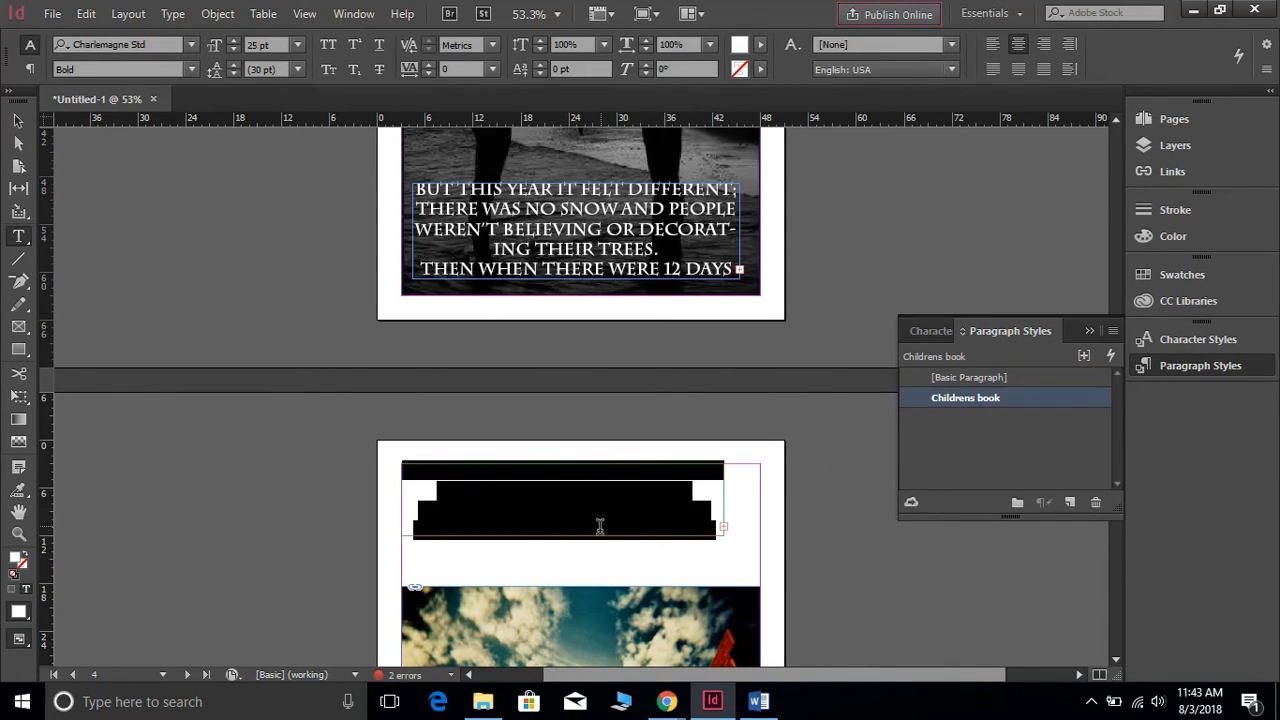
{"action": "left_click", "coordinate": [762, 44]}
{"action": "left_click", "coordinate": [635, 175]}
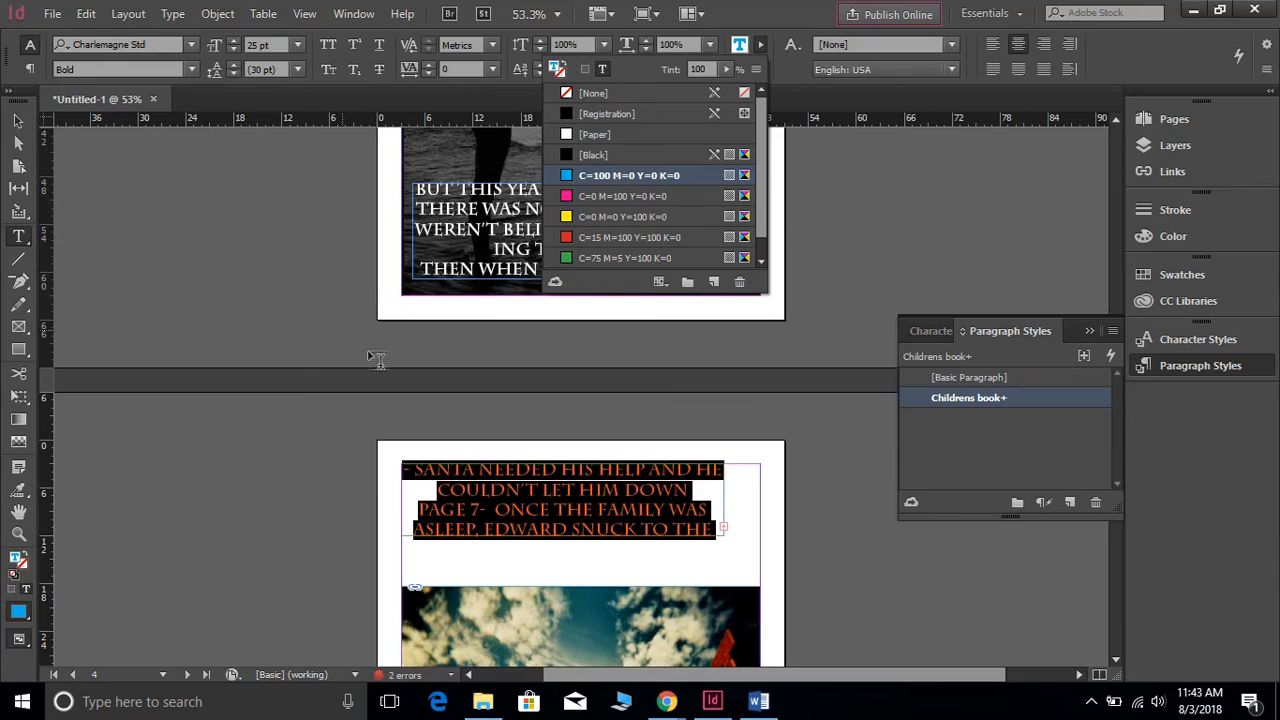
{"action": "left_click", "coordinate": [800, 230]}
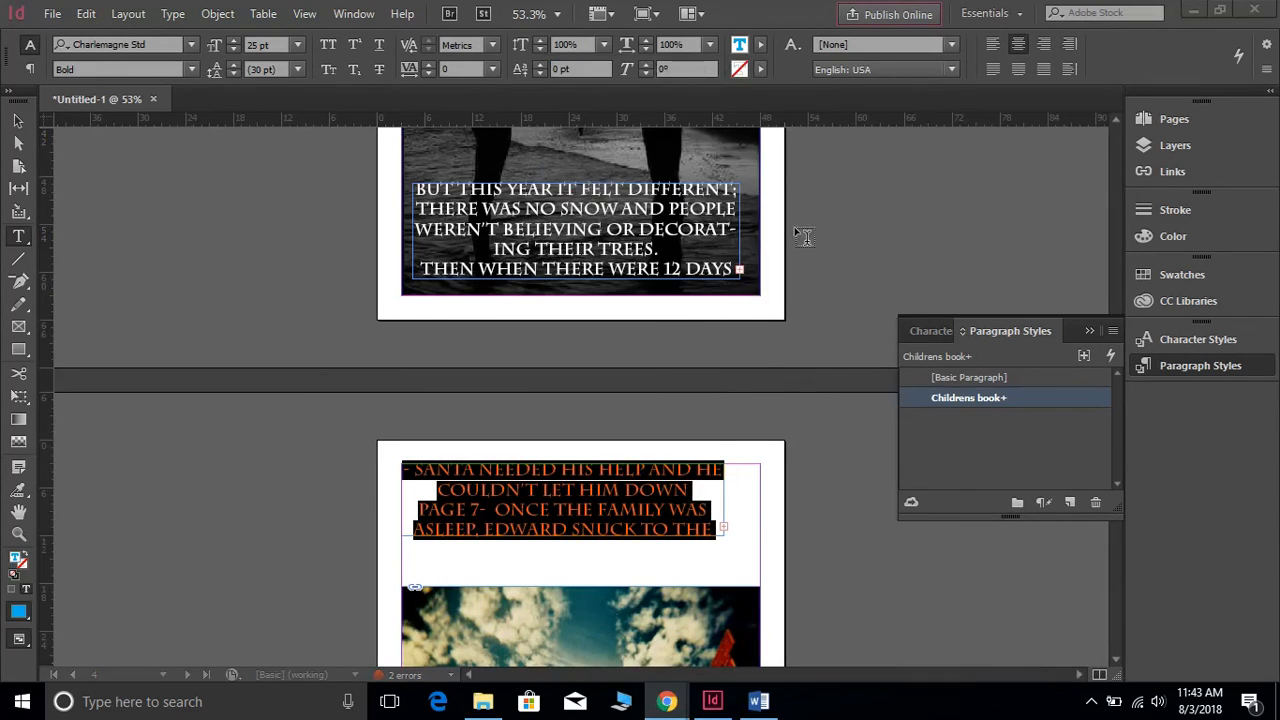
{"action": "left_click", "coordinate": [270, 447]}
Resize the page 3 text frame to 19p7.5 high, extending it upward so that all its story text fits
{"action": "scroll", "coordinate": [720, 494], "scroll_direction": "up", "scroll_amount": 3}
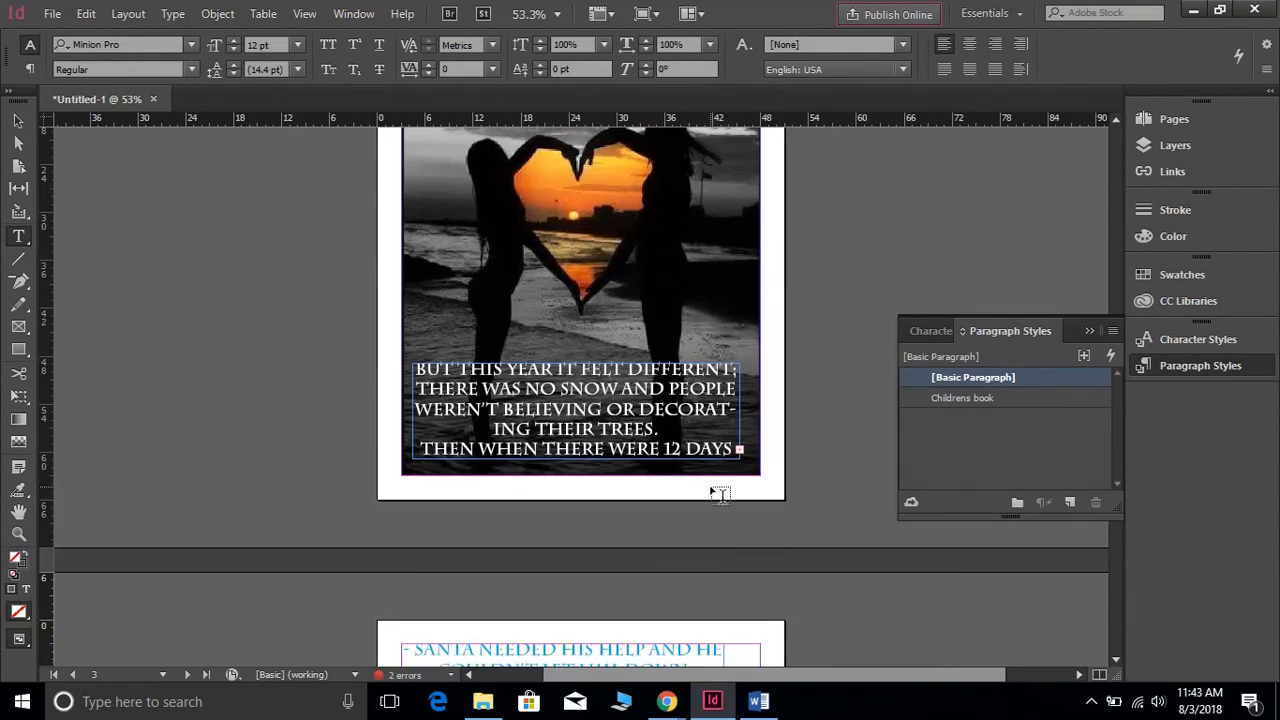
{"action": "scroll", "coordinate": [745, 460], "scroll_direction": "up", "scroll_amount": 9}
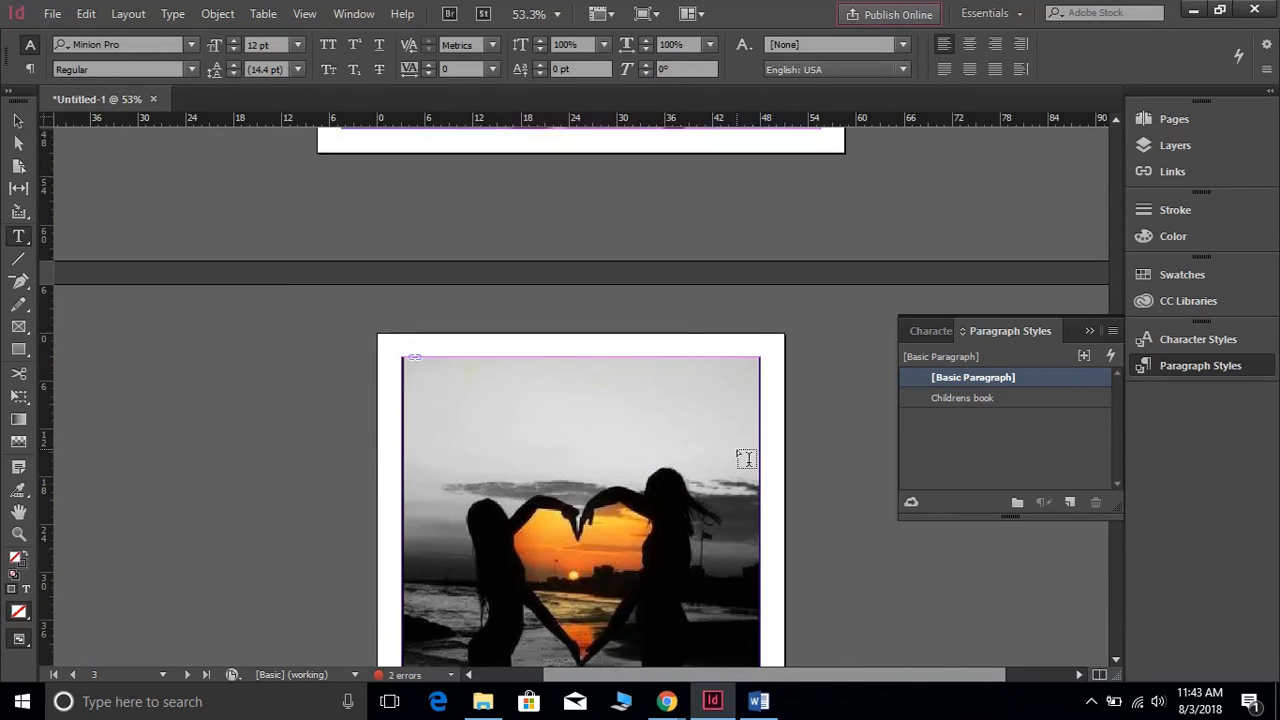
{"action": "scroll", "coordinate": [745, 457], "scroll_direction": "up", "scroll_amount": 12}
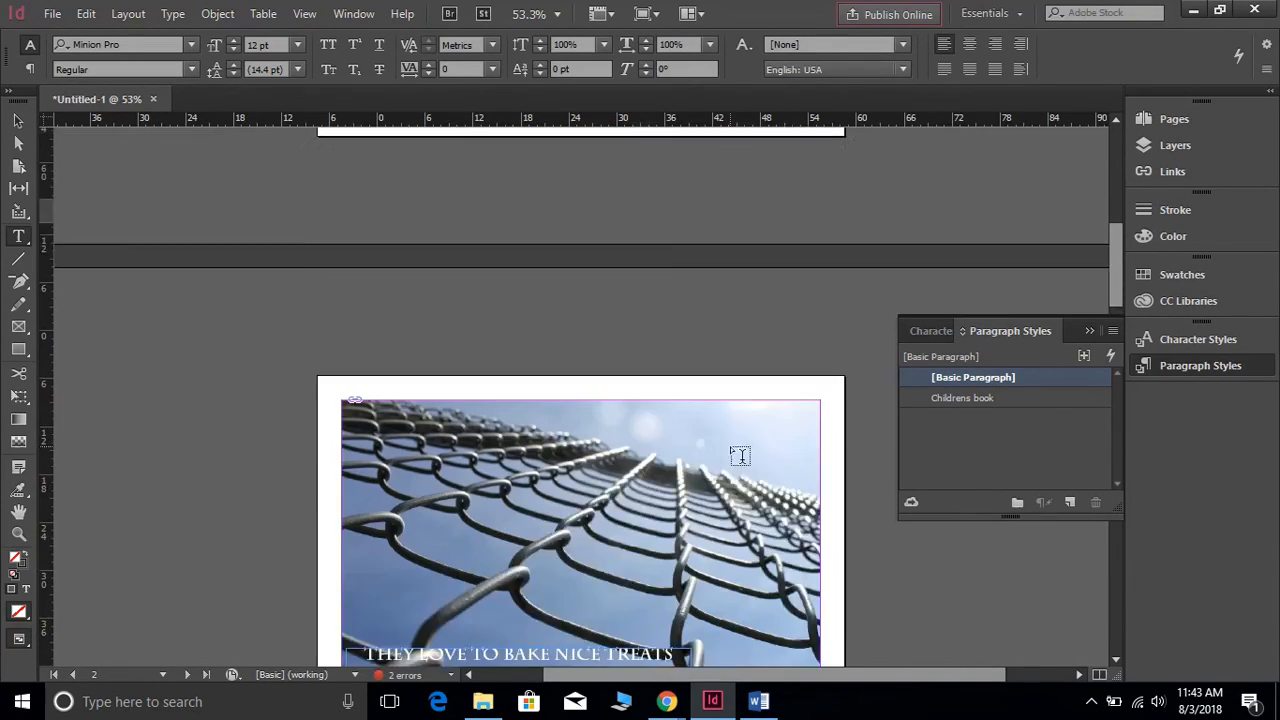
{"action": "scroll", "coordinate": [741, 455], "scroll_direction": "up", "scroll_amount": 3}
{"action": "scroll", "coordinate": [741, 455], "scroll_direction": "down", "scroll_amount": 15}
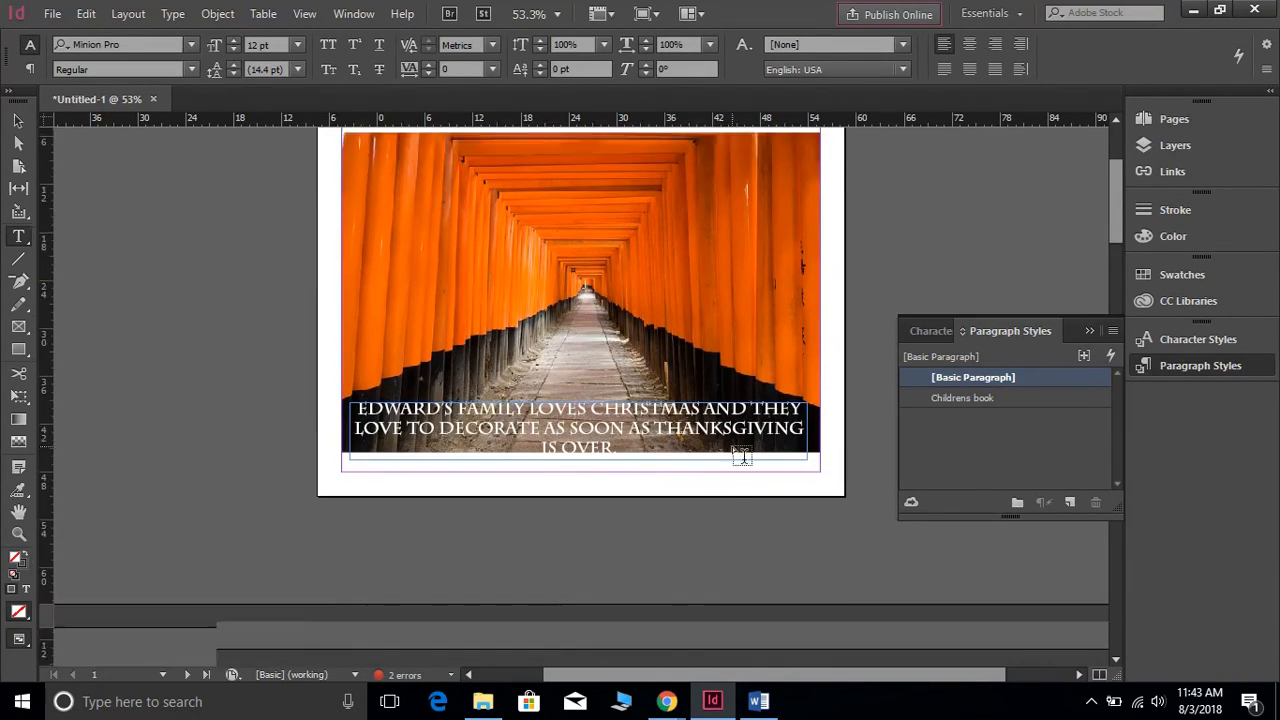
{"action": "scroll", "coordinate": [739, 462], "scroll_direction": "down", "scroll_amount": 8}
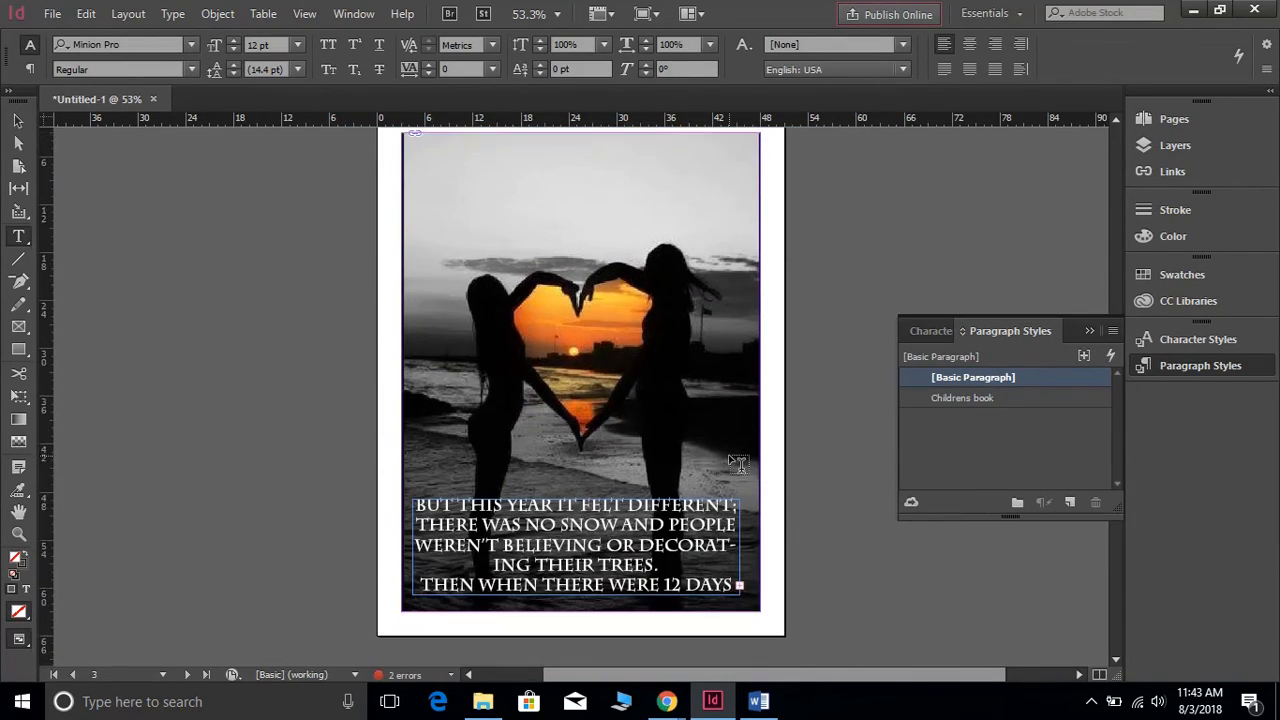
{"action": "left_click", "coordinate": [17, 121]}
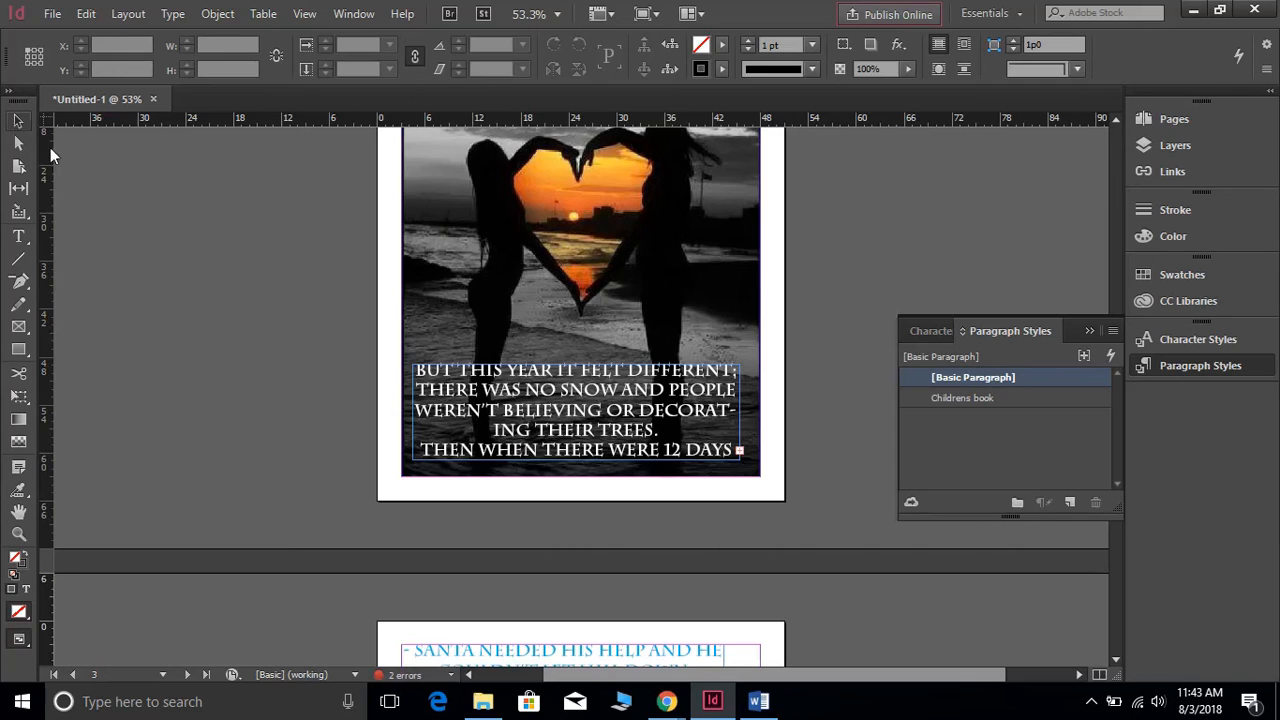
{"action": "left_click", "coordinate": [615, 380]}
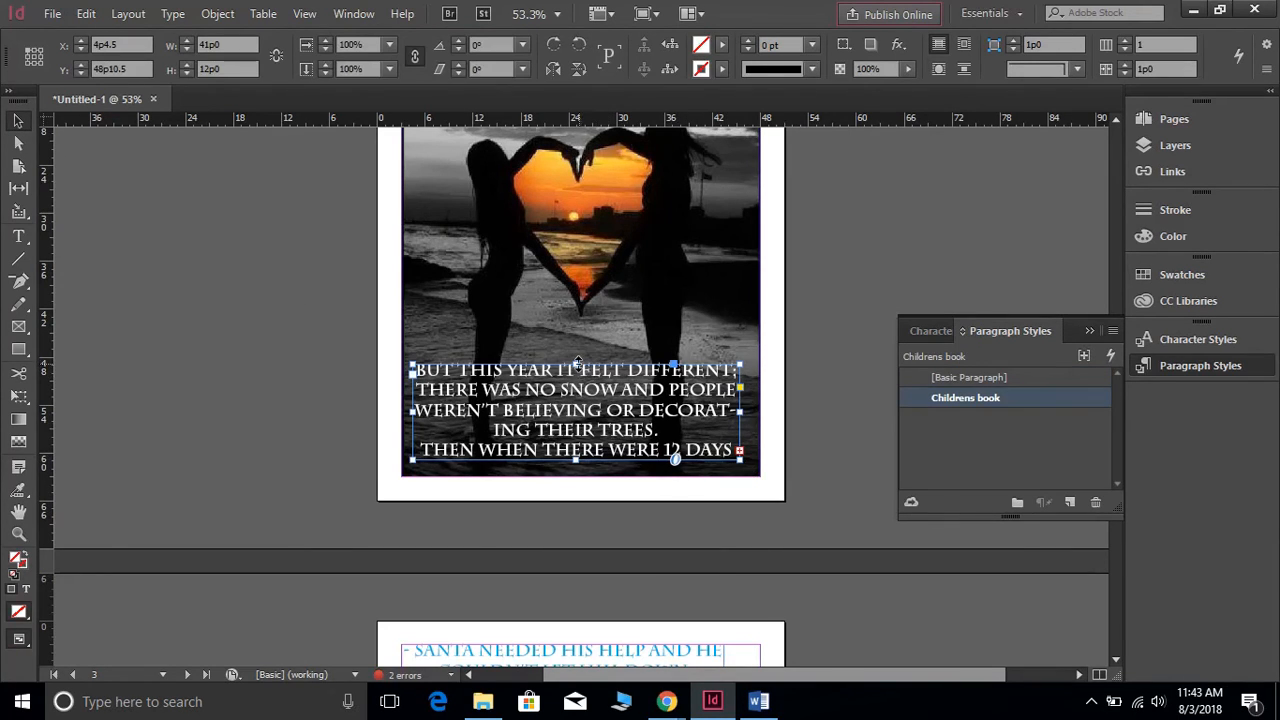
{"action": "left_click_drag", "start_coordinate": [576, 366], "coordinate": [576, 274]}
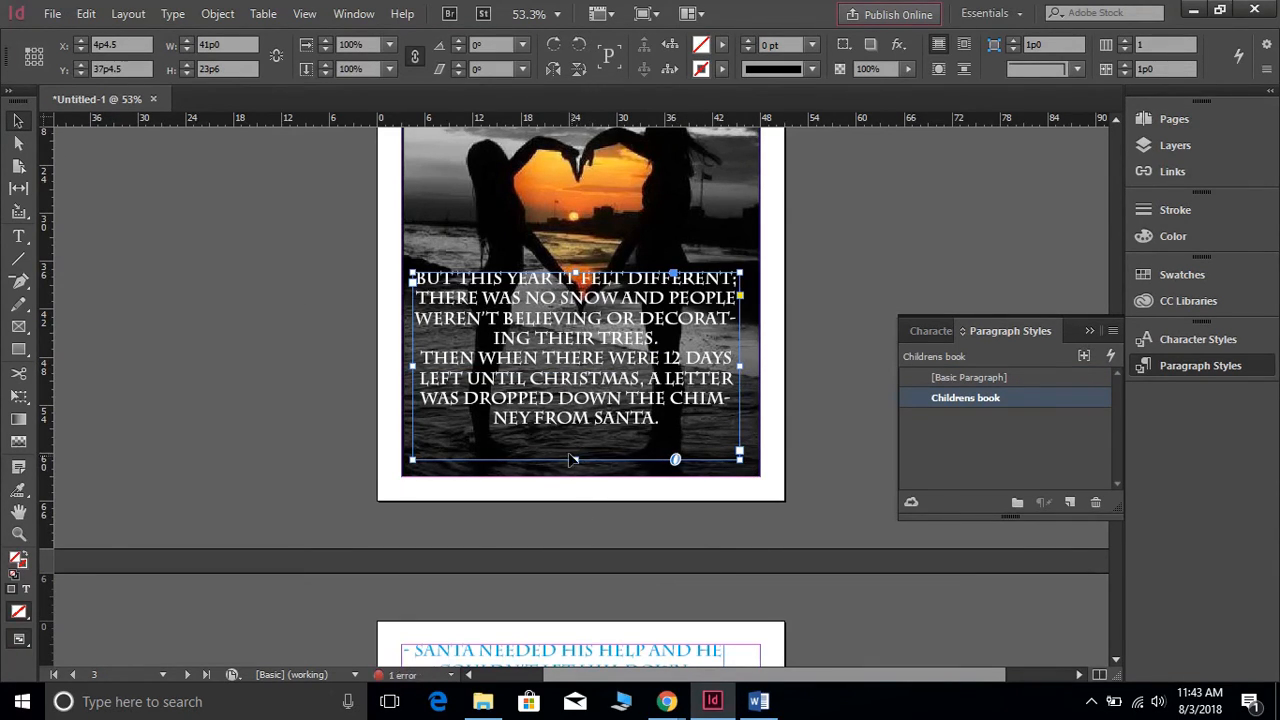
{"action": "left_click_drag", "start_coordinate": [575, 460], "coordinate": [576, 429]}
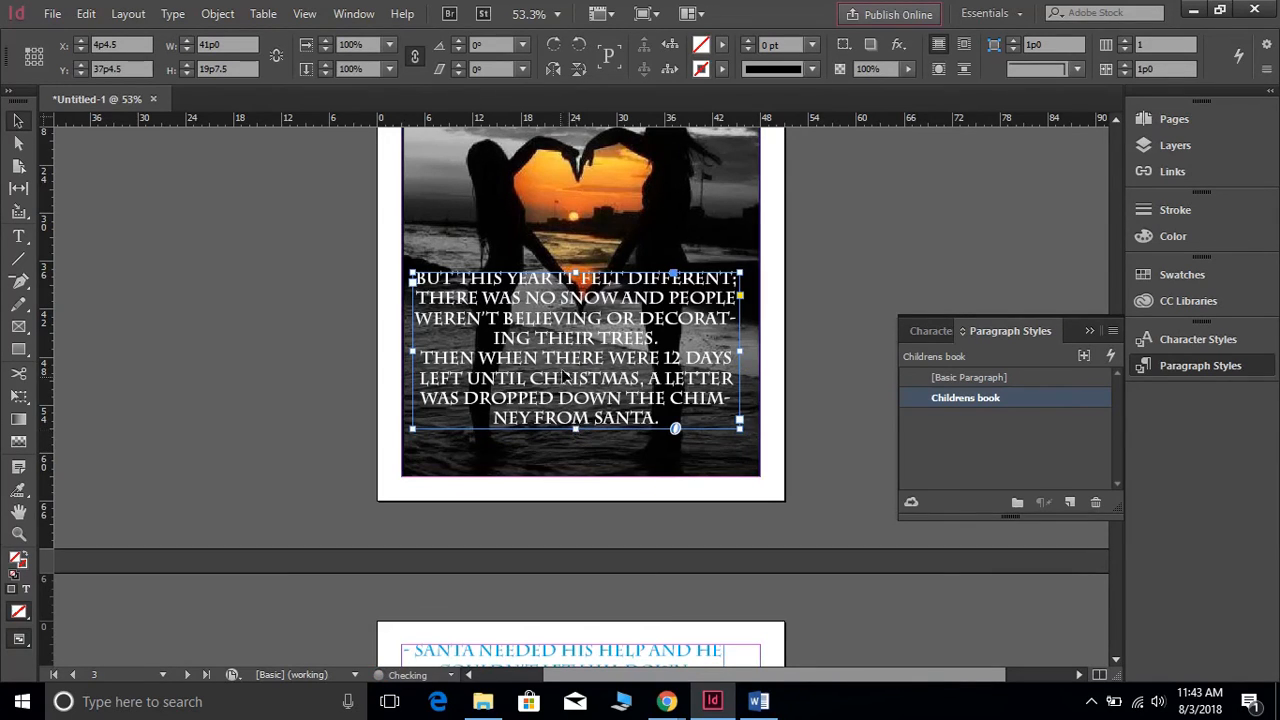
Move the page 3 text frame down to the picture's lower edge and widen it to 45p0, spanning the picture
{"action": "left_click_drag", "start_coordinate": [563, 369], "coordinate": [568, 415]}
{"action": "left_click_drag", "start_coordinate": [417, 400], "coordinate": [401, 400]}
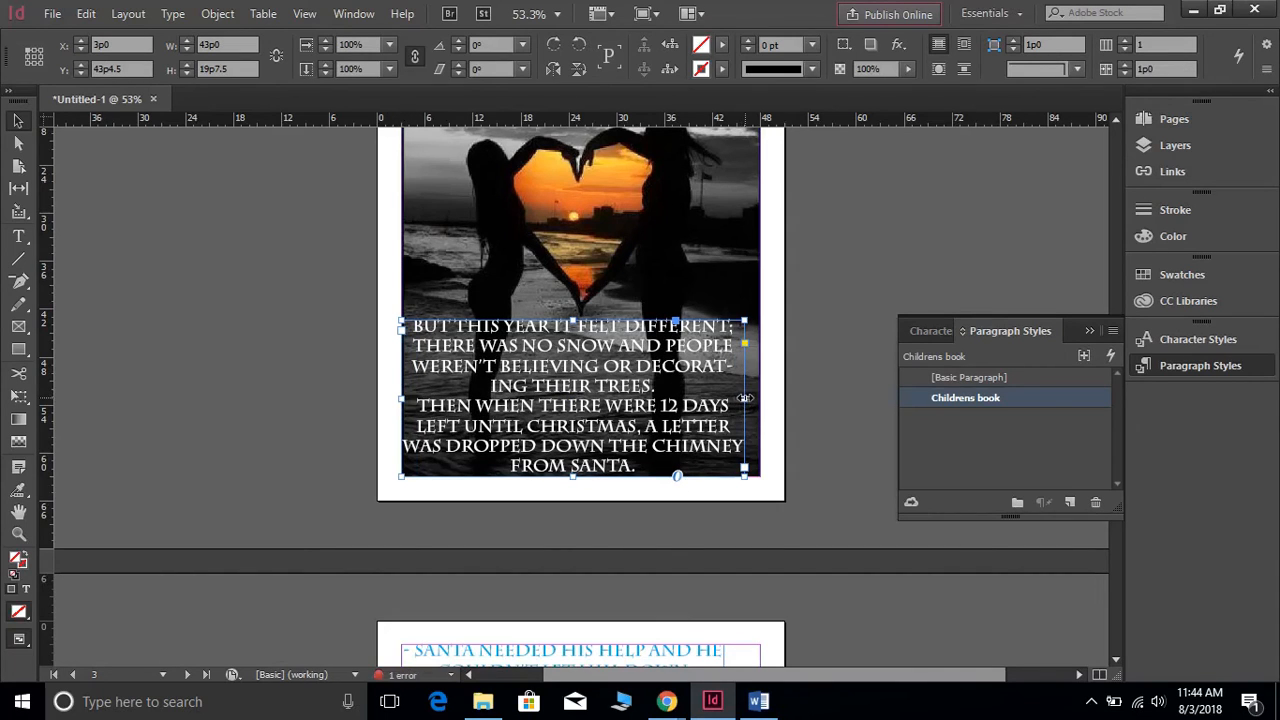
{"action": "left_click_drag", "start_coordinate": [744, 401], "coordinate": [760, 401]}
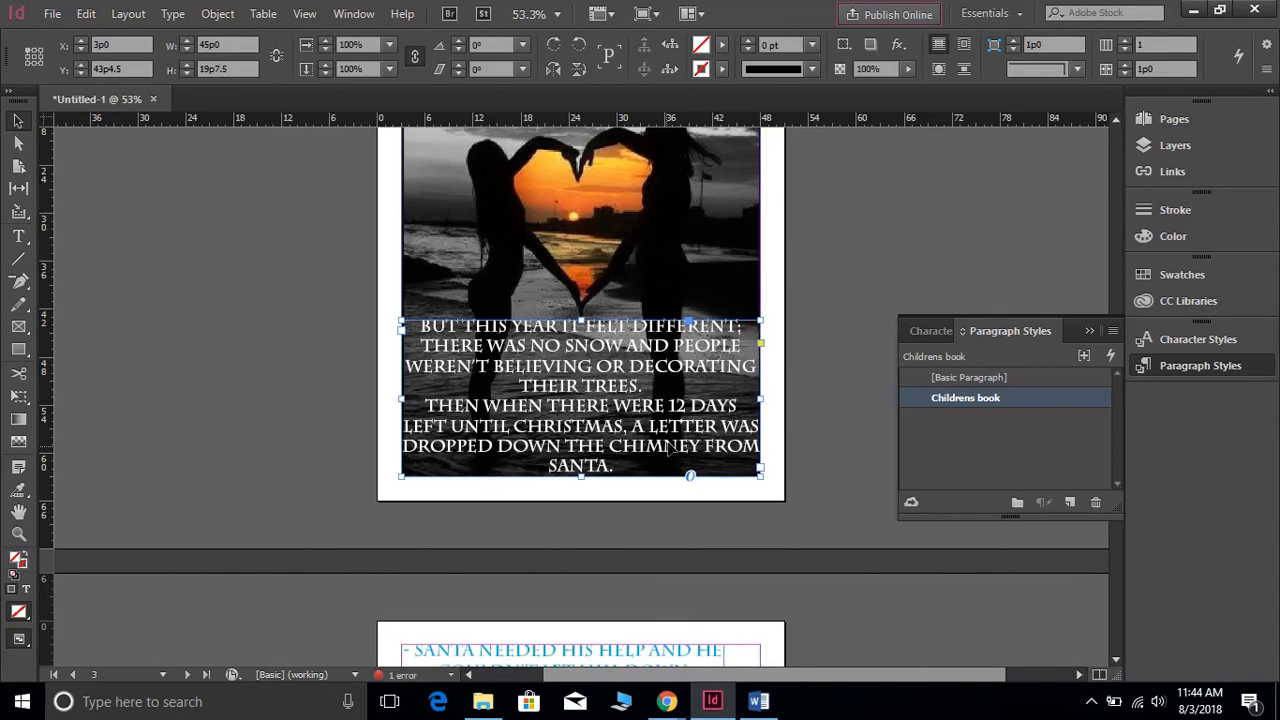
Enlarge the page 4 text frame to 45p0 wide and 15p4.5 high, filling the space above the picture
{"action": "scroll", "coordinate": [670, 445], "scroll_direction": "up", "scroll_amount": 1}
{"action": "scroll", "coordinate": [670, 430], "scroll_direction": "down", "scroll_amount": 2}
{"action": "scroll", "coordinate": [601, 456], "scroll_direction": "down", "scroll_amount": 6}
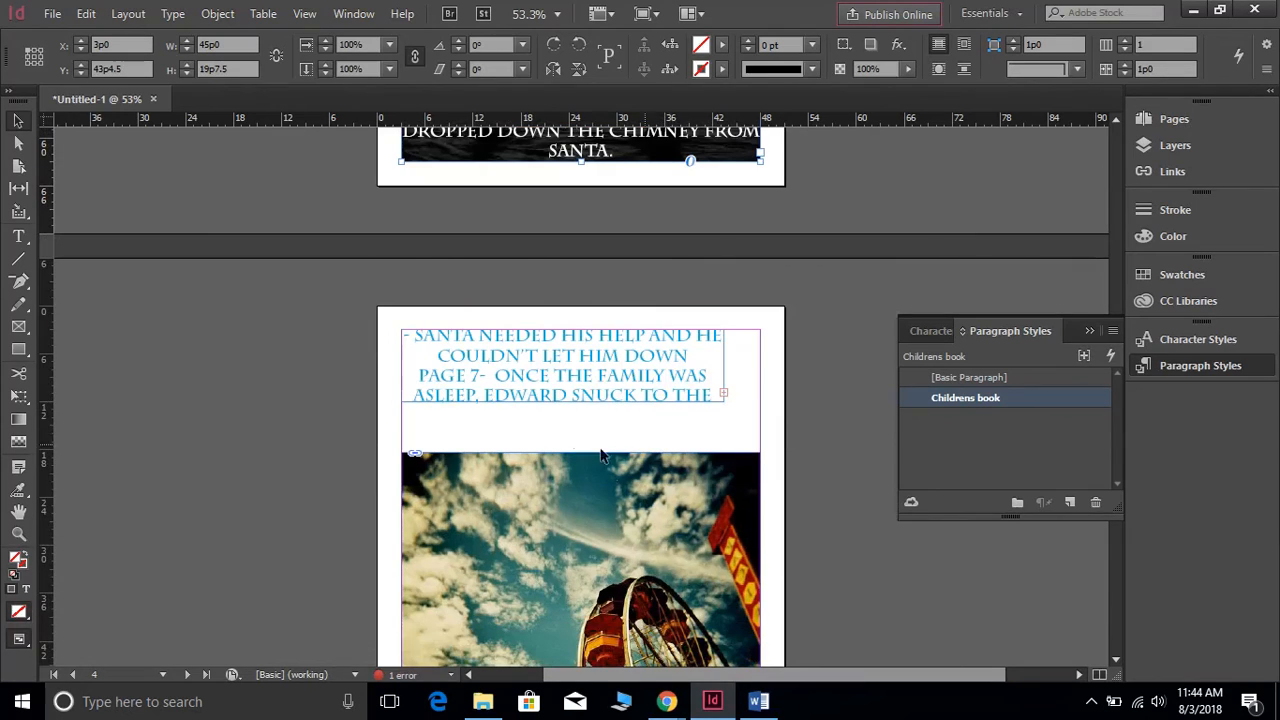
{"action": "left_click", "coordinate": [591, 375]}
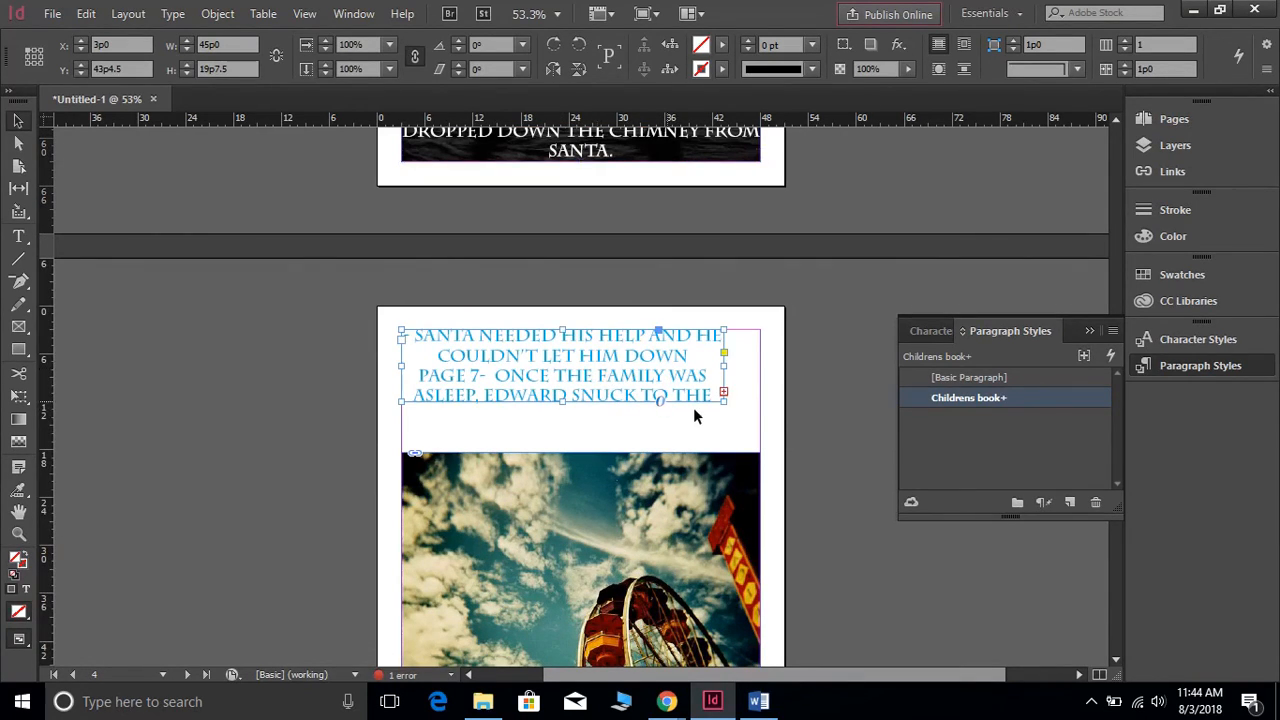
{"action": "left_click_drag", "start_coordinate": [722, 401], "coordinate": [760, 443]}
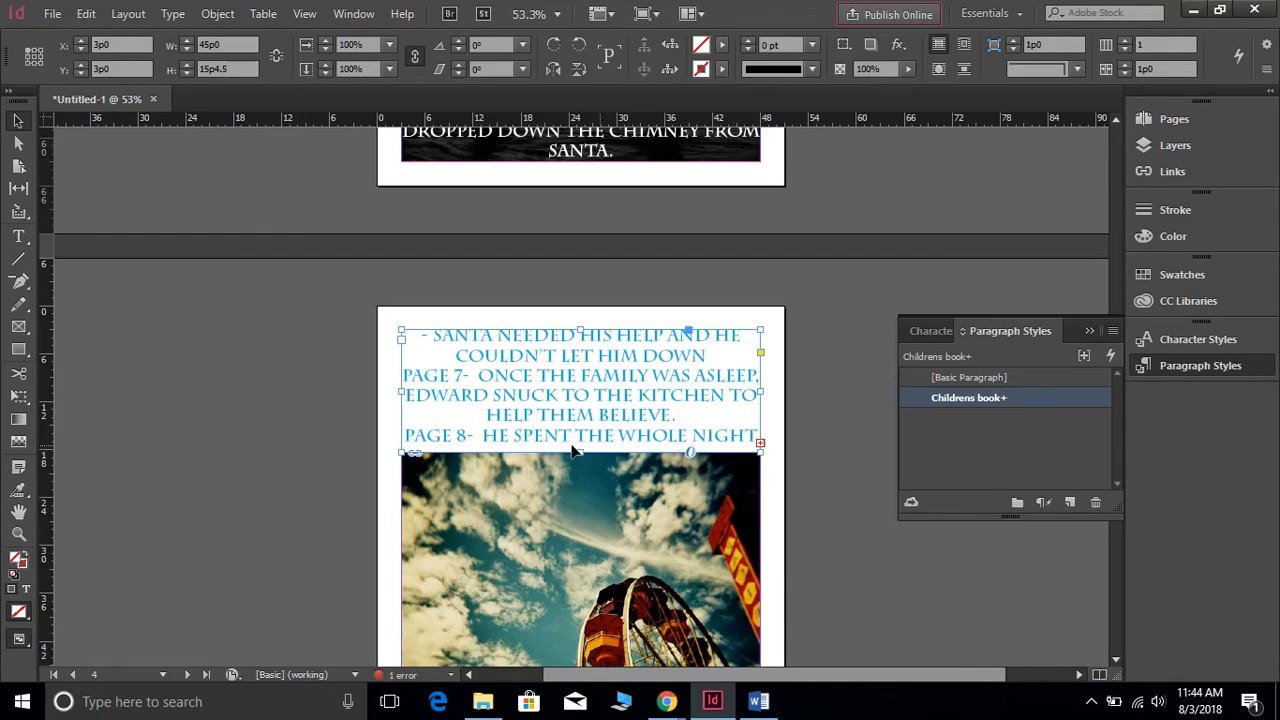
Extend the page 4 text frame down over the picture to 48p1.5 high and move it to Y 3p10.5
{"action": "left_click_drag", "start_coordinate": [579, 452], "coordinate": [575, 565]}
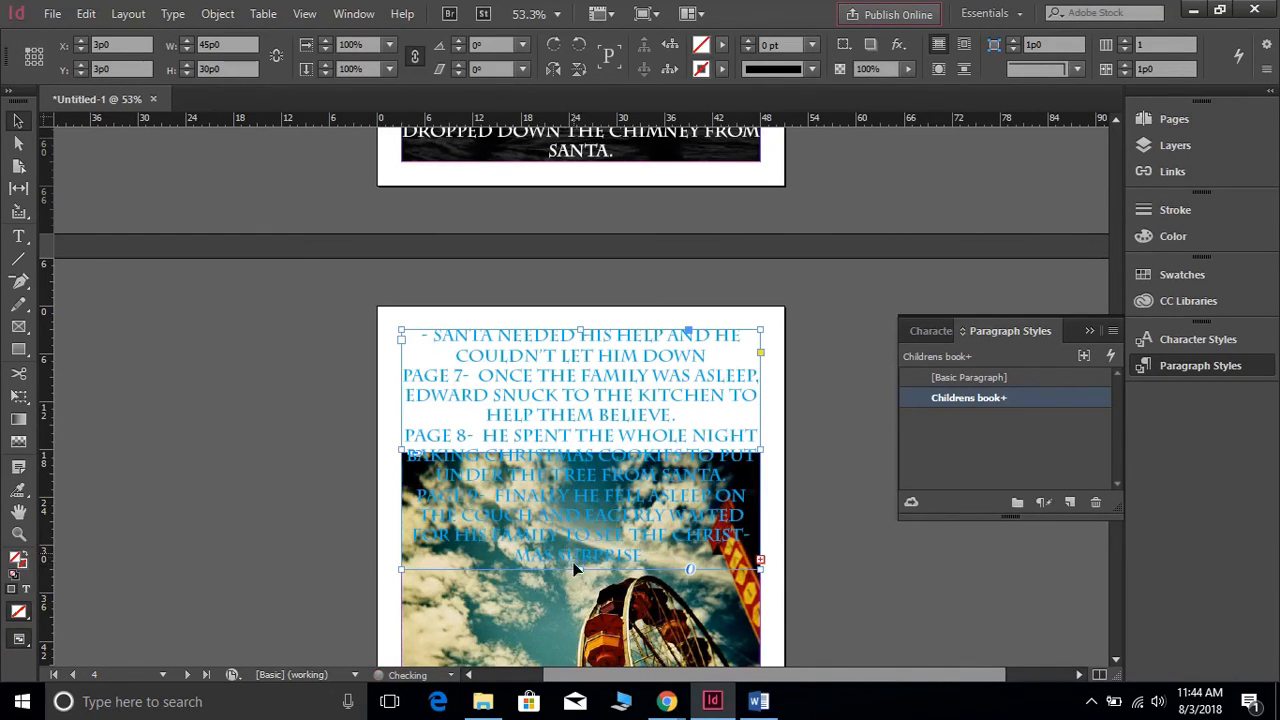
{"action": "scroll", "coordinate": [575, 568], "scroll_direction": "down", "scroll_amount": 3}
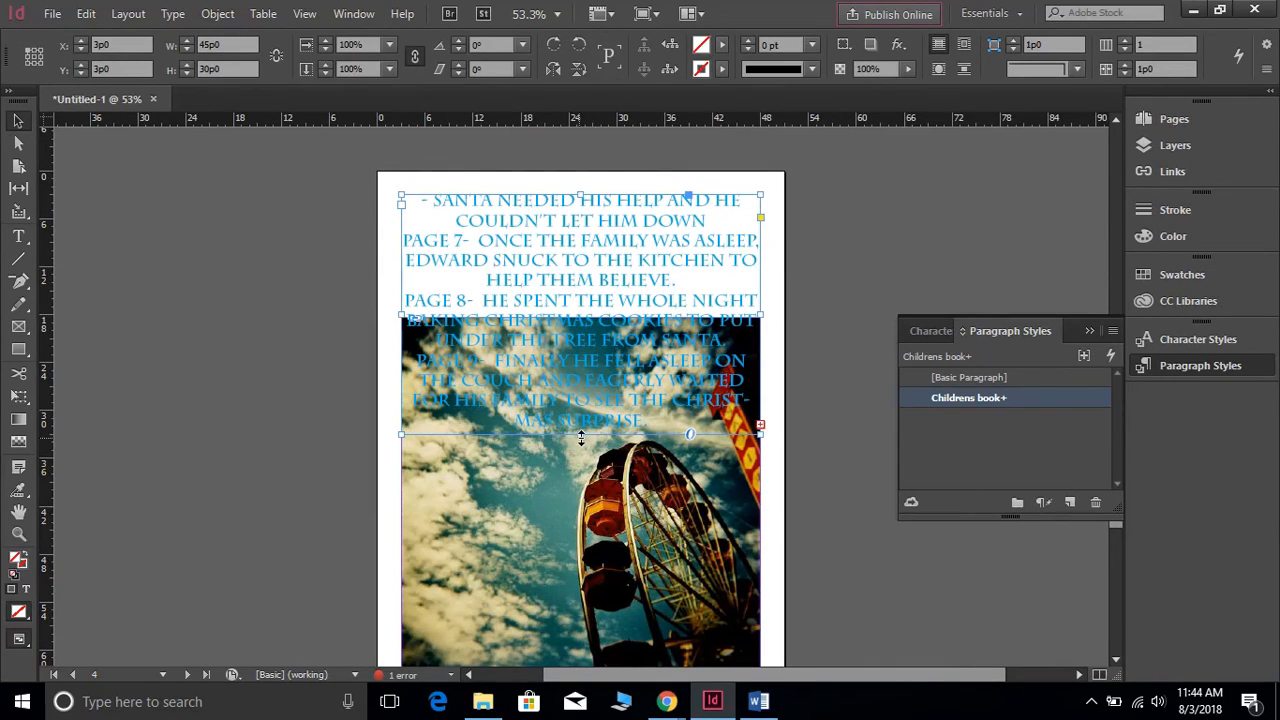
{"action": "left_click_drag", "start_coordinate": [580, 437], "coordinate": [588, 552]}
{"action": "scroll", "coordinate": [590, 560], "scroll_direction": "down", "scroll_amount": 1}
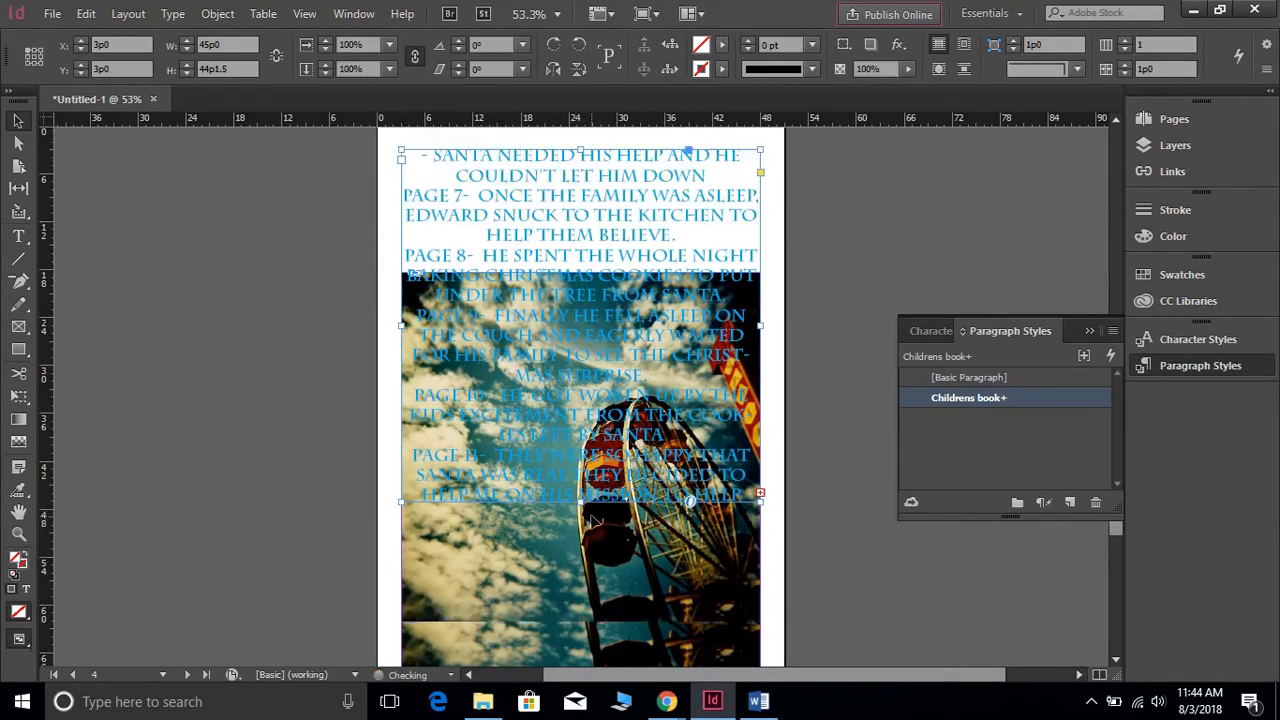
{"action": "scroll", "coordinate": [592, 520], "scroll_direction": "down", "scroll_amount": 3}
{"action": "left_click_drag", "start_coordinate": [580, 366], "coordinate": [587, 404]}
{"action": "scroll", "coordinate": [588, 405], "scroll_direction": "up", "scroll_amount": 2}
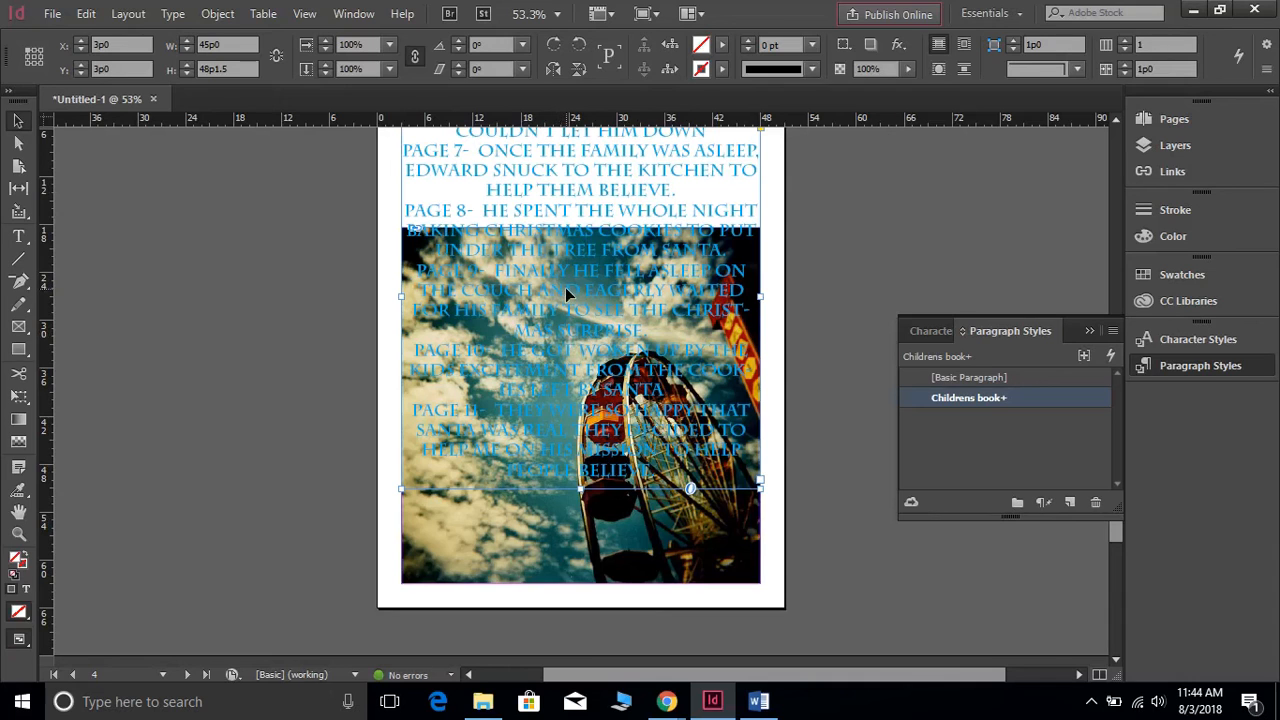
{"action": "left_click_drag", "start_coordinate": [565, 288], "coordinate": [566, 297]}
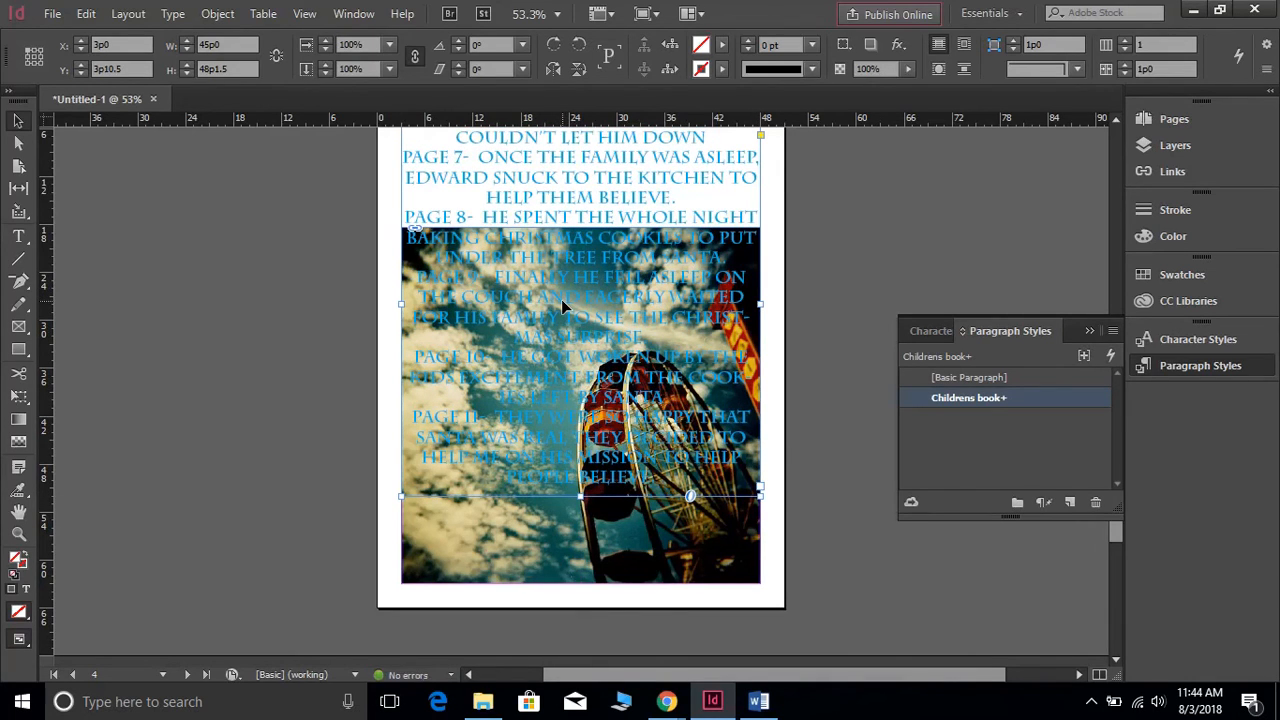
Color the page 4 text that overlaps the picture, from "baking Christmas cookies" to "people believe", with the [Paper] swatch
{"action": "scroll", "coordinate": [563, 305], "scroll_direction": "up", "scroll_amount": 2}
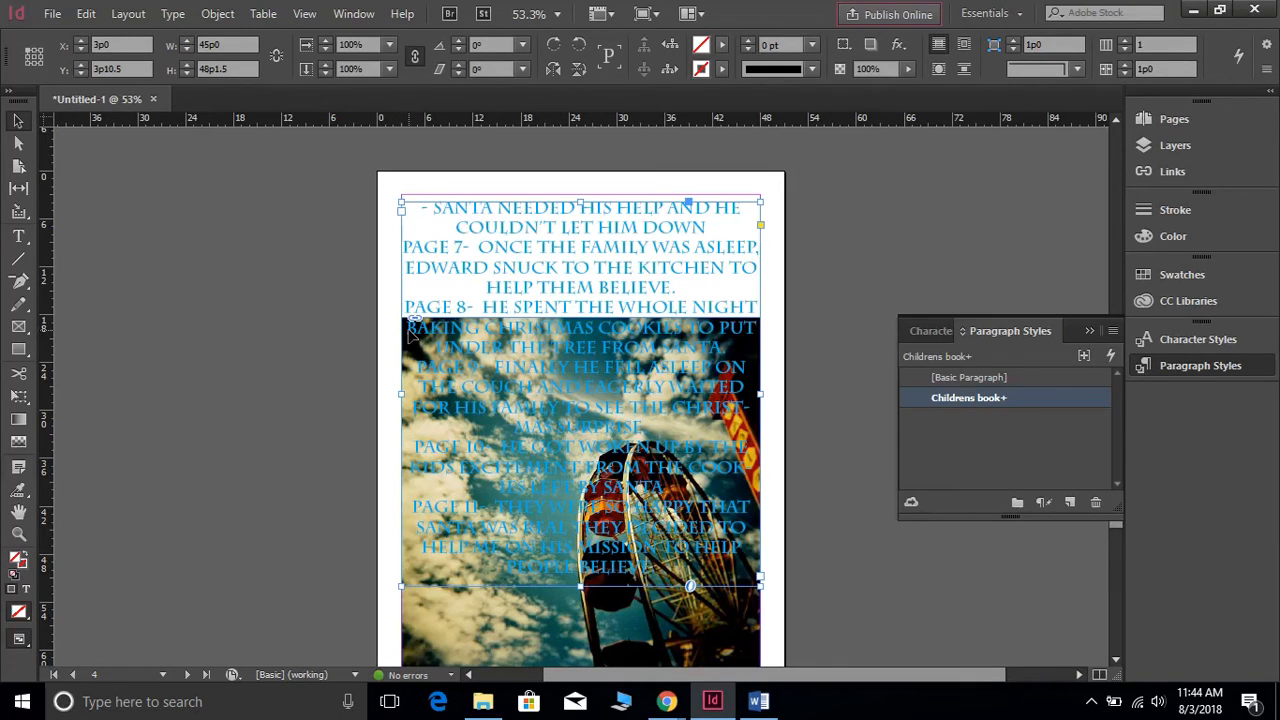
{"action": "double_click", "coordinate": [410, 333]}
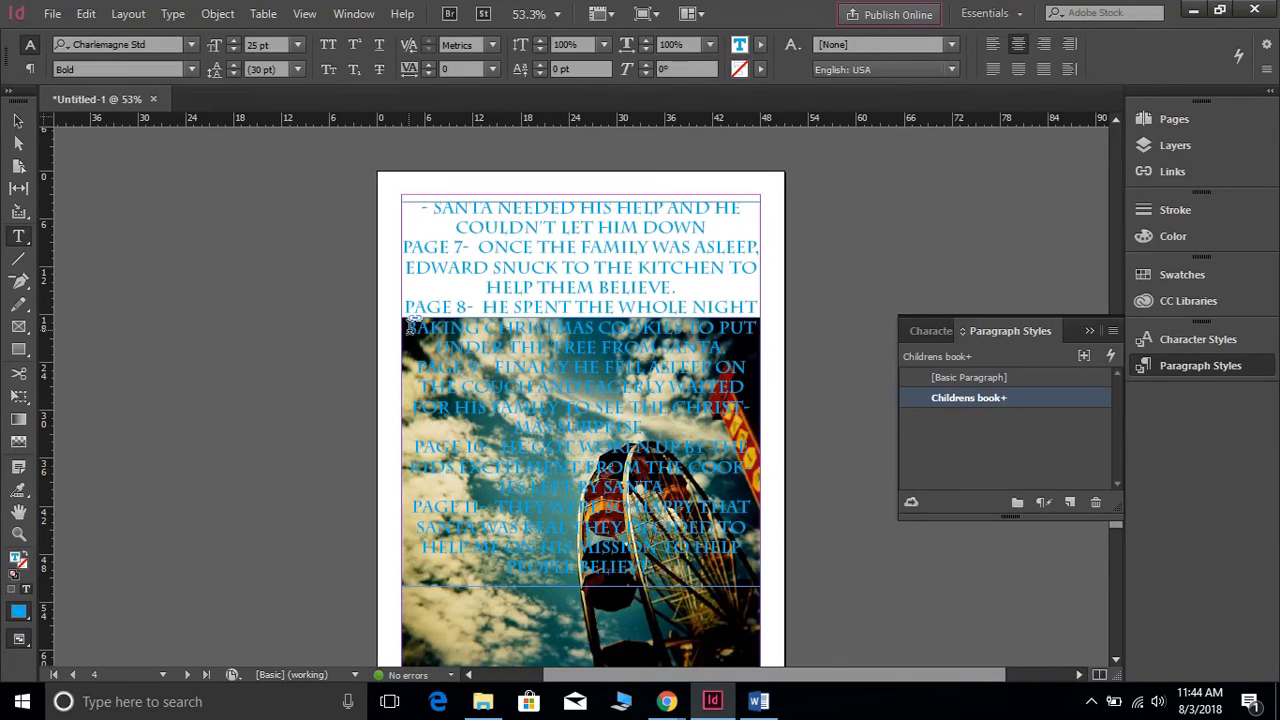
{"action": "left_click", "coordinate": [660, 570], "text": "shift"}
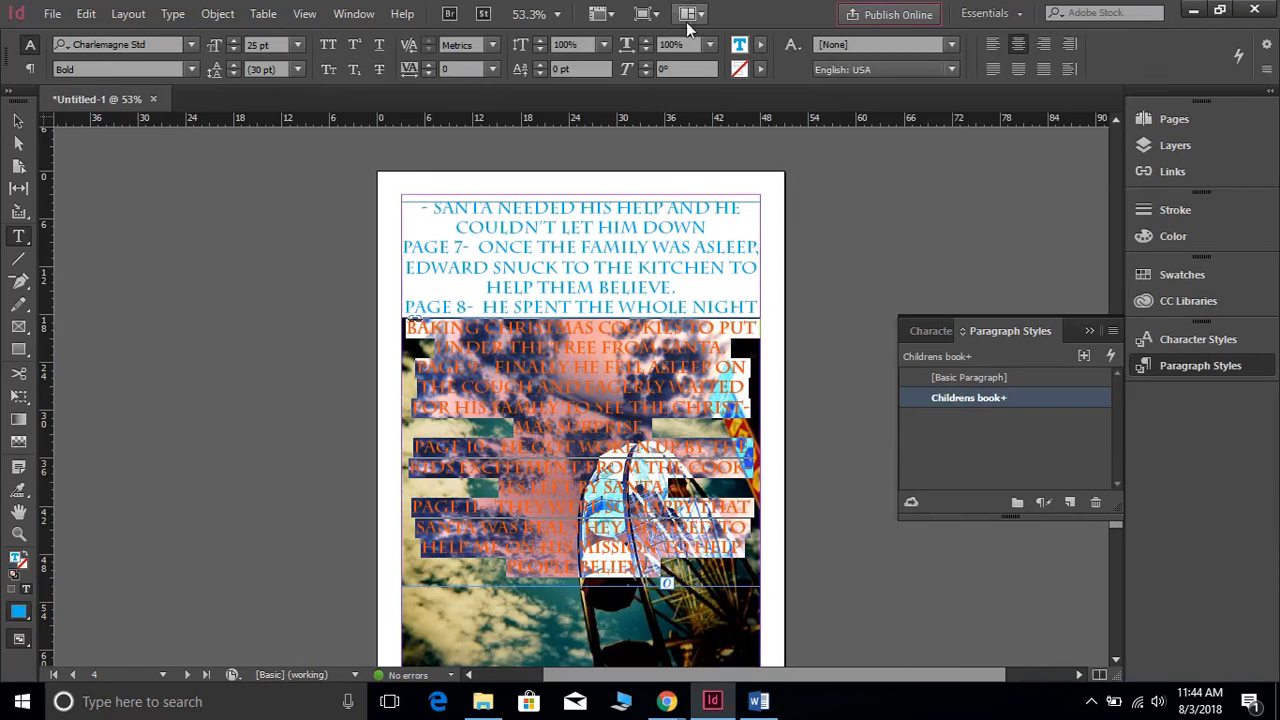
{"action": "left_click", "coordinate": [760, 45]}
{"action": "scroll", "coordinate": [606, 221], "scroll_direction": "down", "scroll_amount": 1}
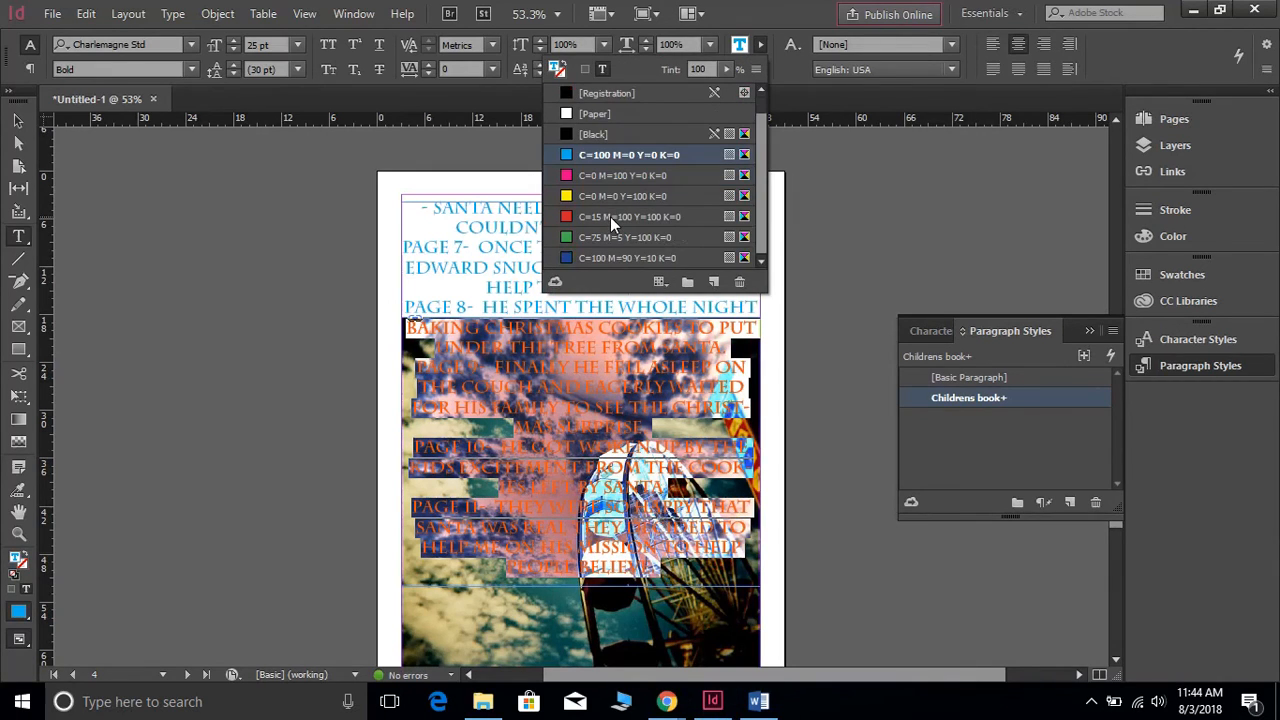
{"action": "scroll", "coordinate": [609, 217], "scroll_direction": "up", "scroll_amount": 1}
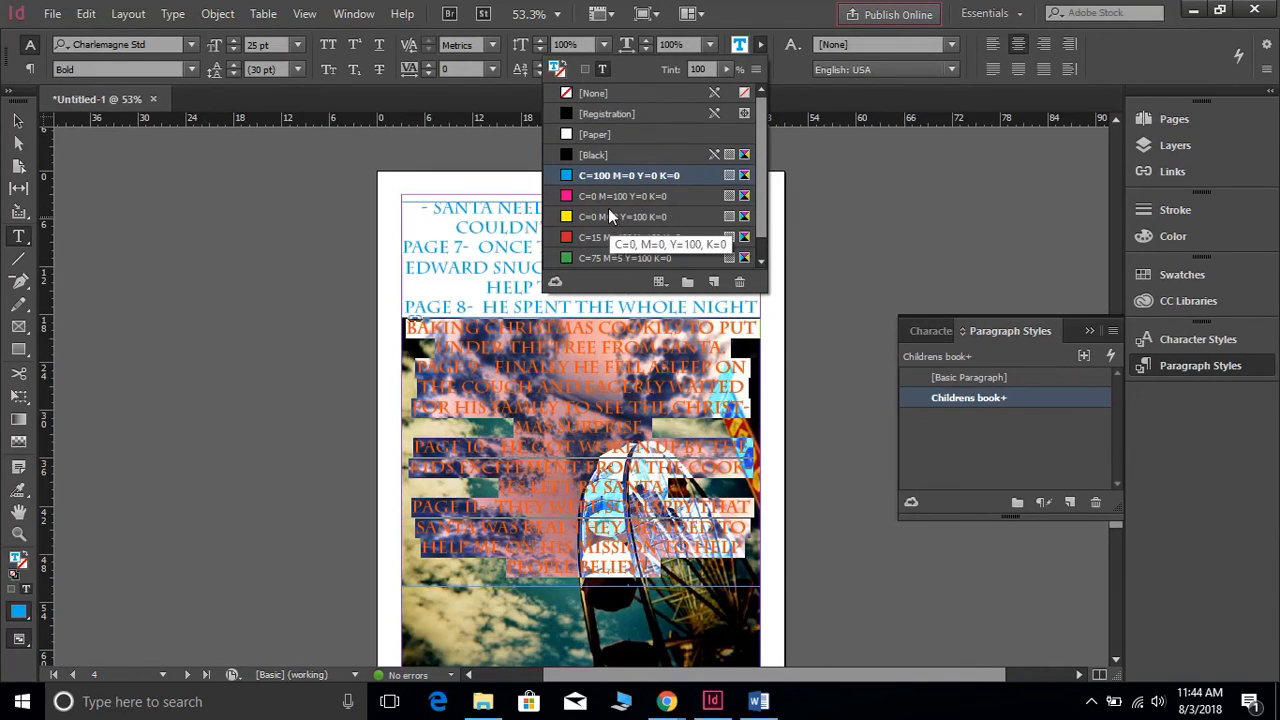
{"action": "left_click", "coordinate": [615, 137]}
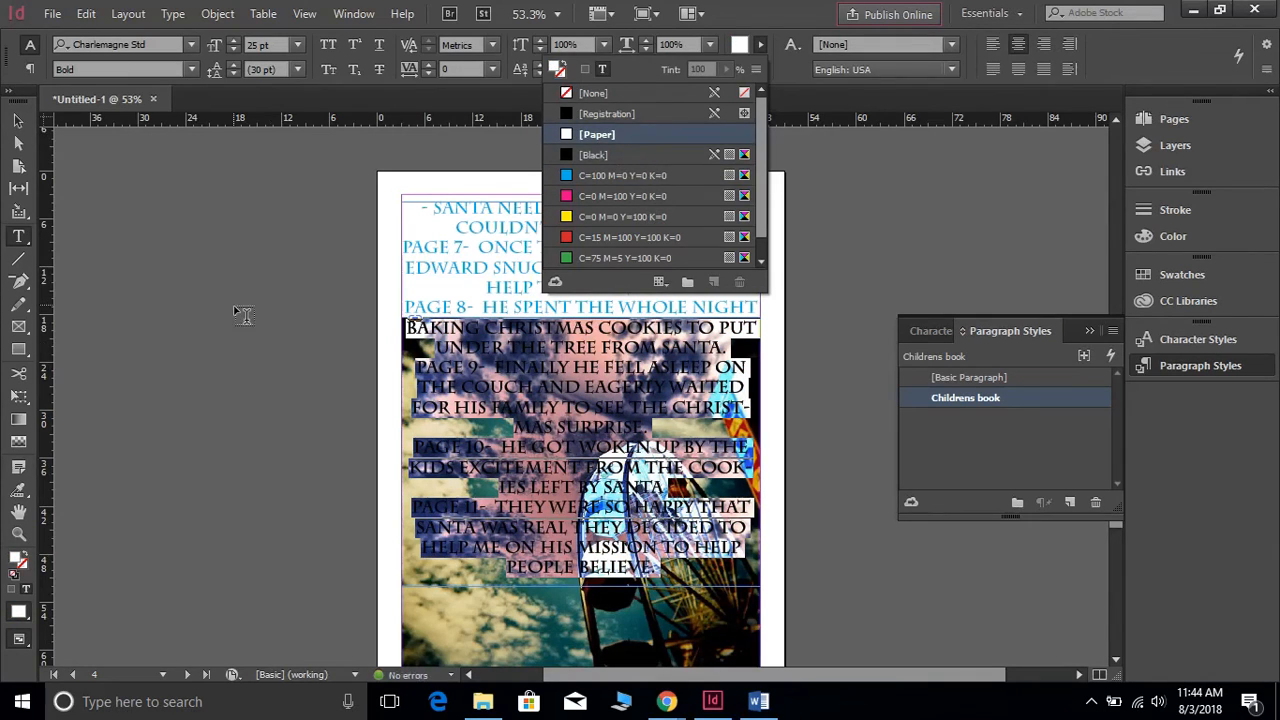
{"action": "left_click", "coordinate": [18, 120]}
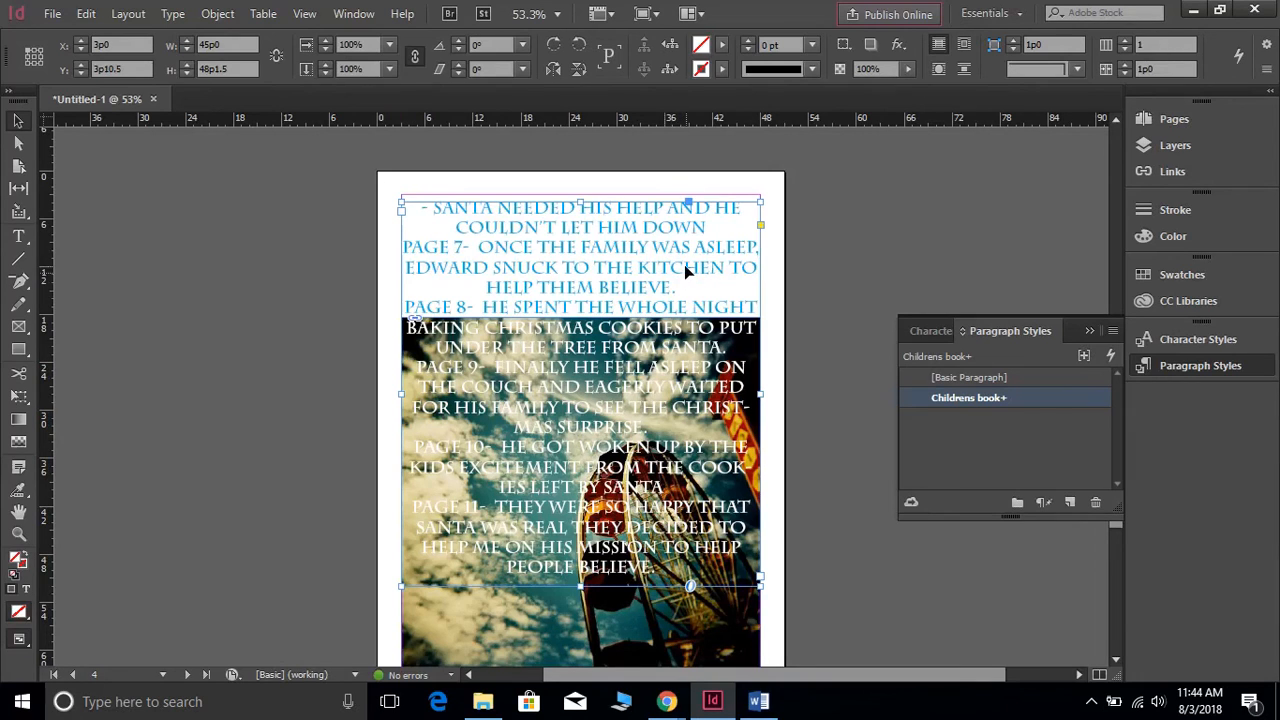
{"action": "scroll", "coordinate": [684, 264], "scroll_direction": "down", "scroll_amount": 4}
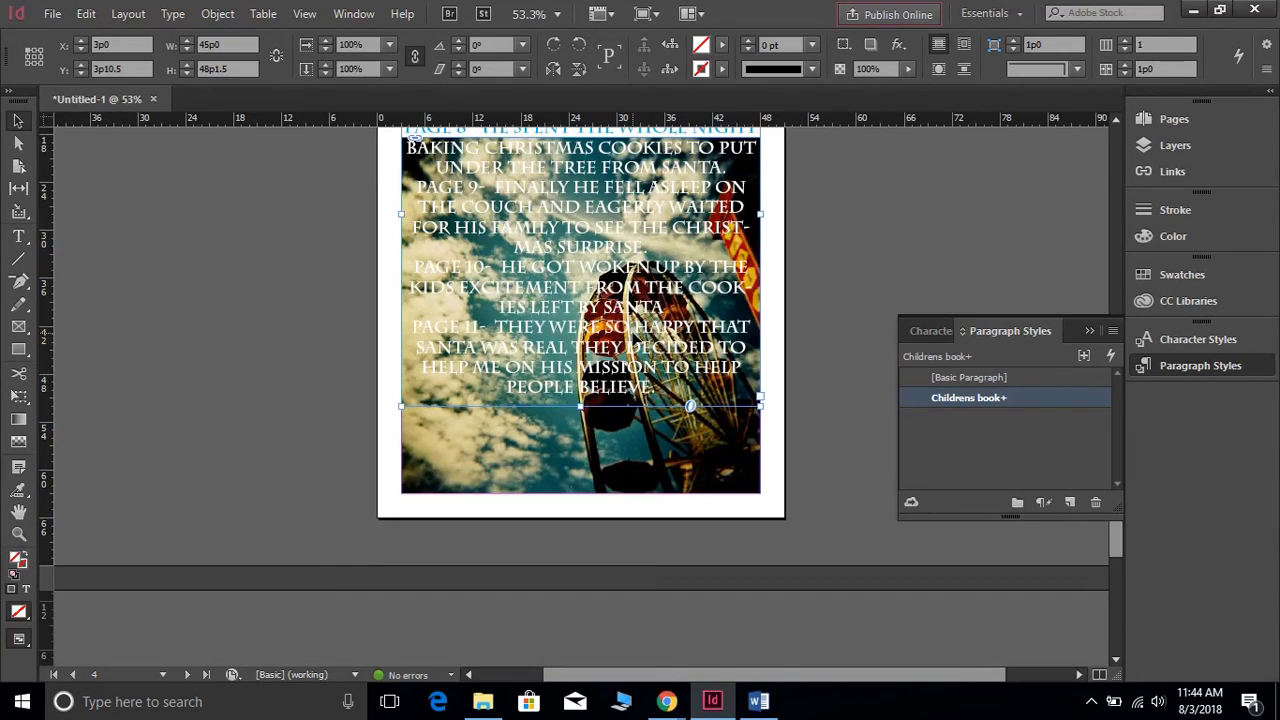